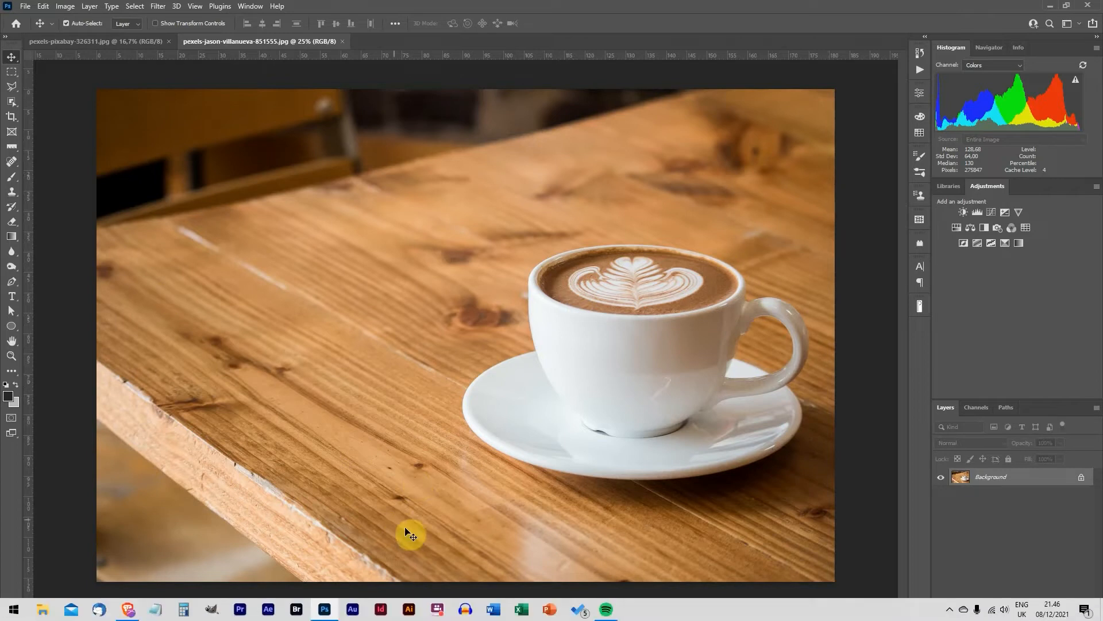
# Check the wood plank image, return to the coffee photo and select the cup and saucer with the Object Selection tool
pyautogui.click(91, 42)
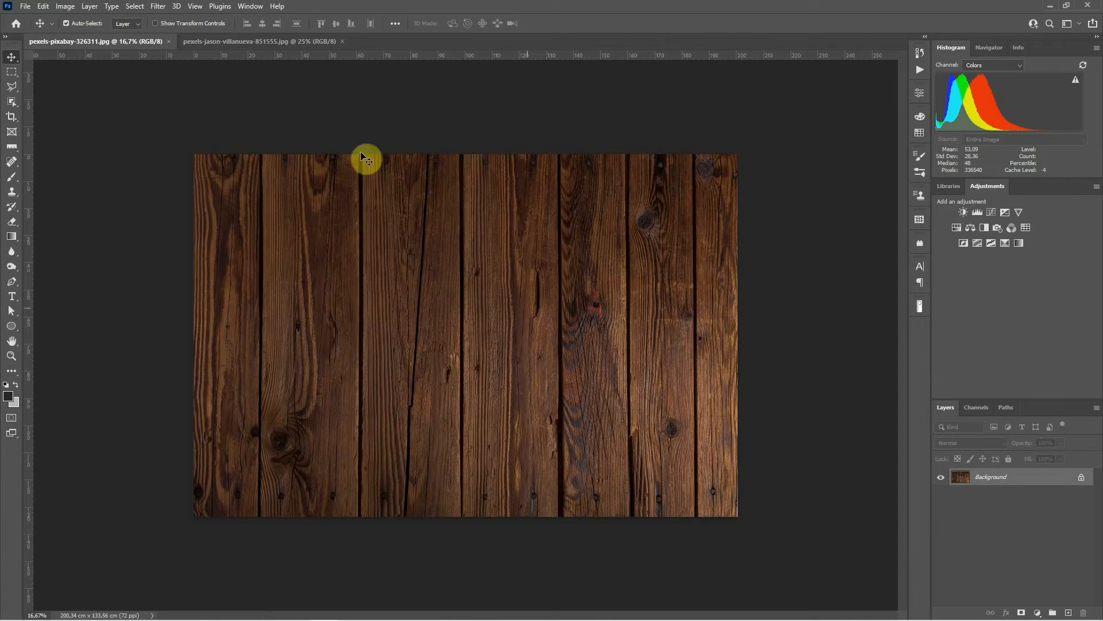
pyautogui.click(227, 39)
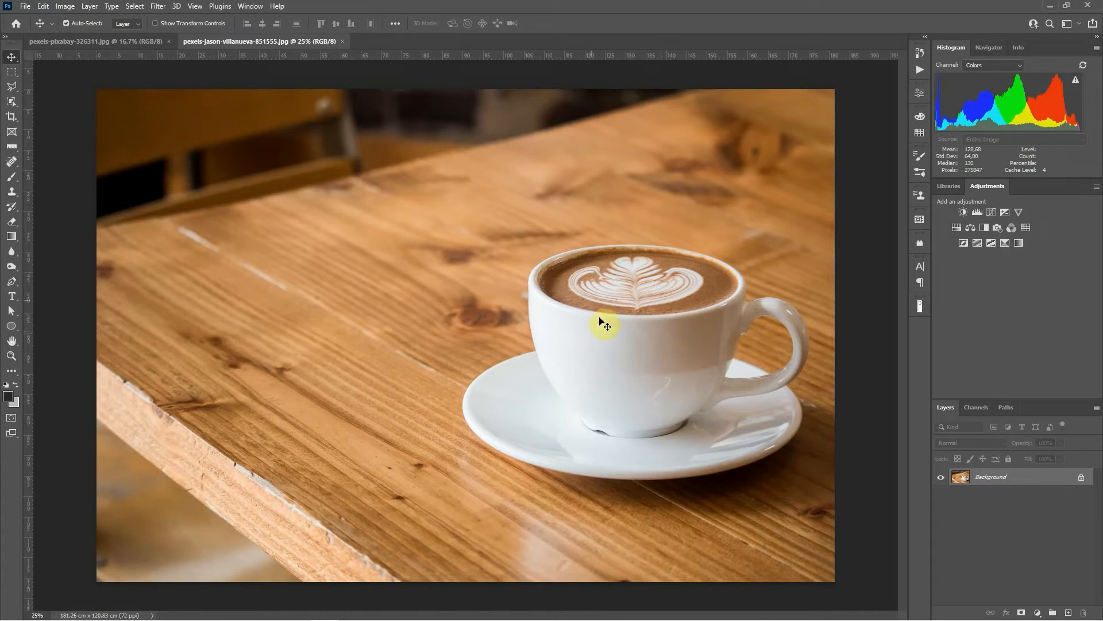
pyautogui.click(12, 102)
pyautogui.rightClick(14, 105)
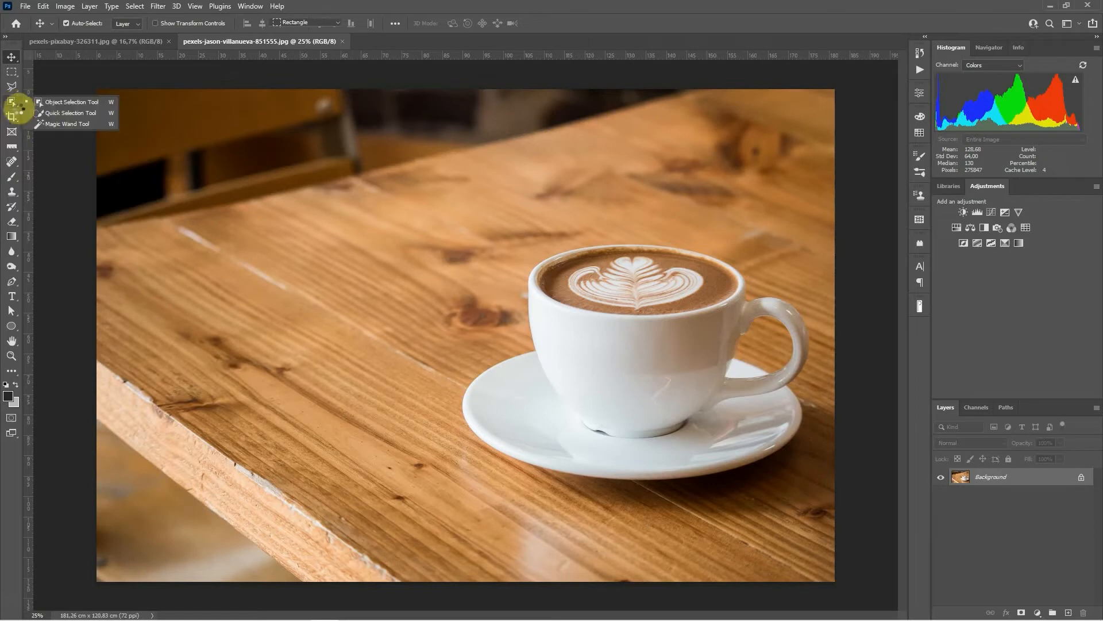
pyautogui.click(61, 100)
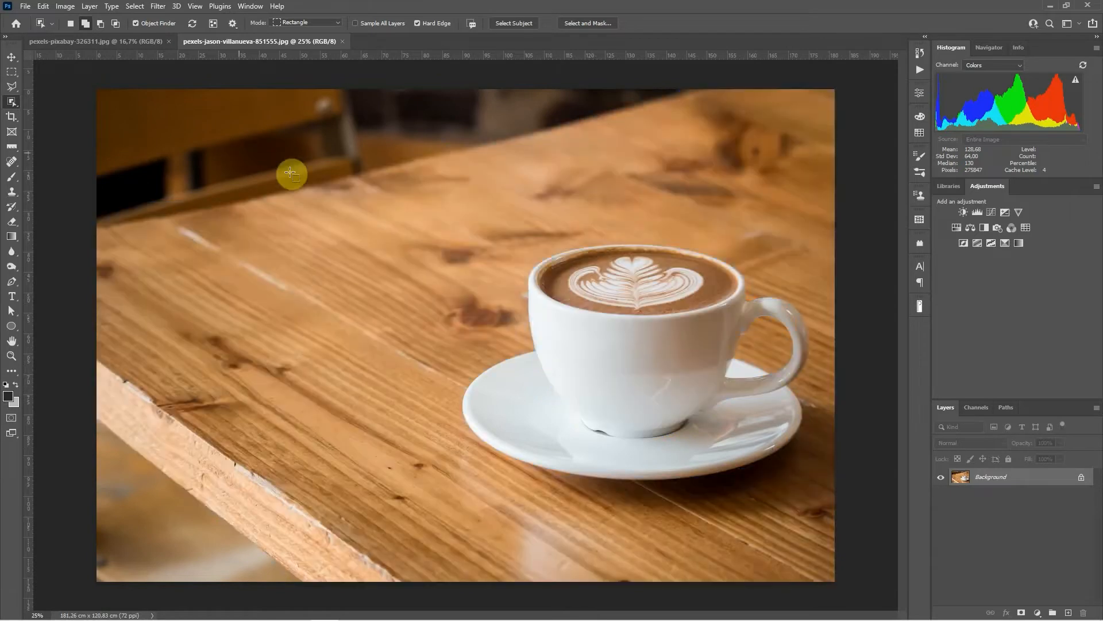
pyautogui.moveTo(415, 239); pyautogui.dragTo(824, 491)
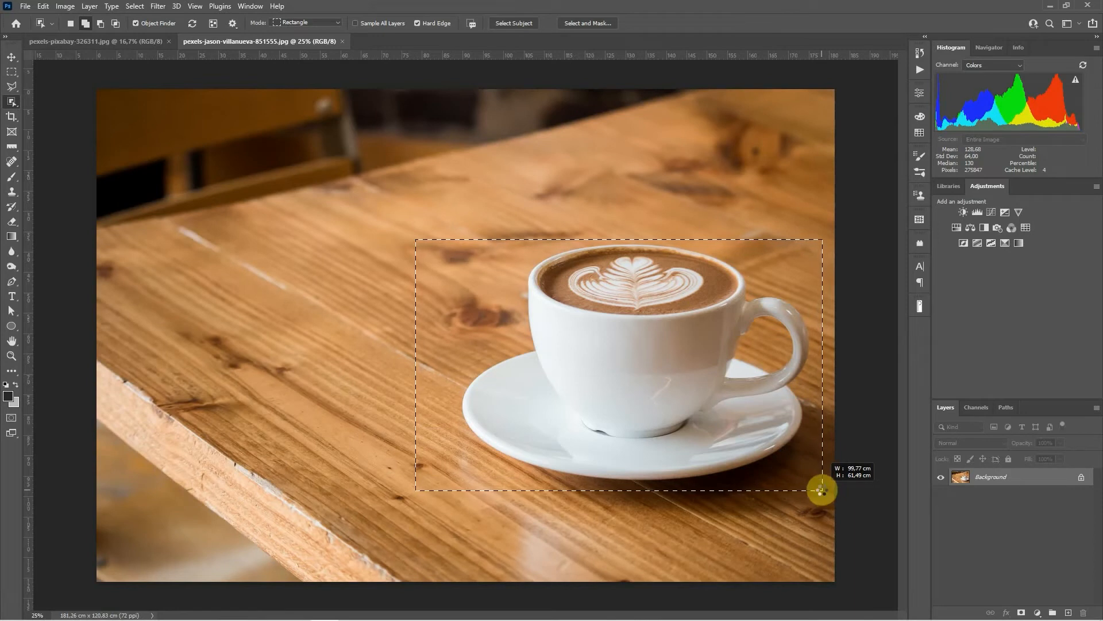
pyautogui.moveTo(822, 487); pyautogui.dragTo(816, 487)
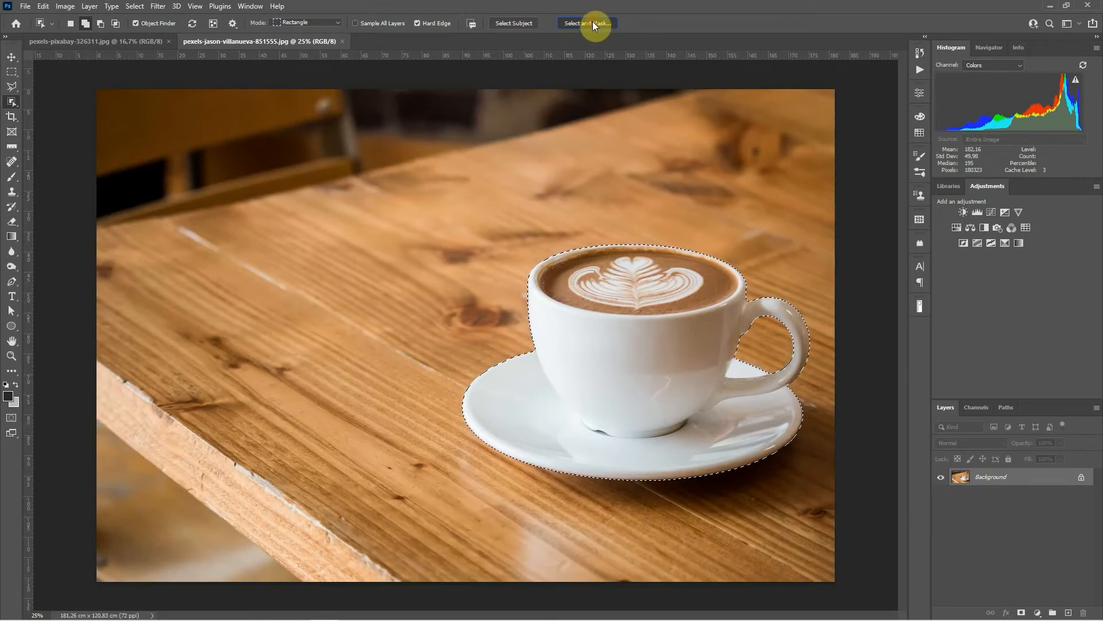
# Open the cup selection in Select and Mask, set the overlay opacity to 100% and inspect the cup and handle edges up close
pyautogui.click(592, 22)
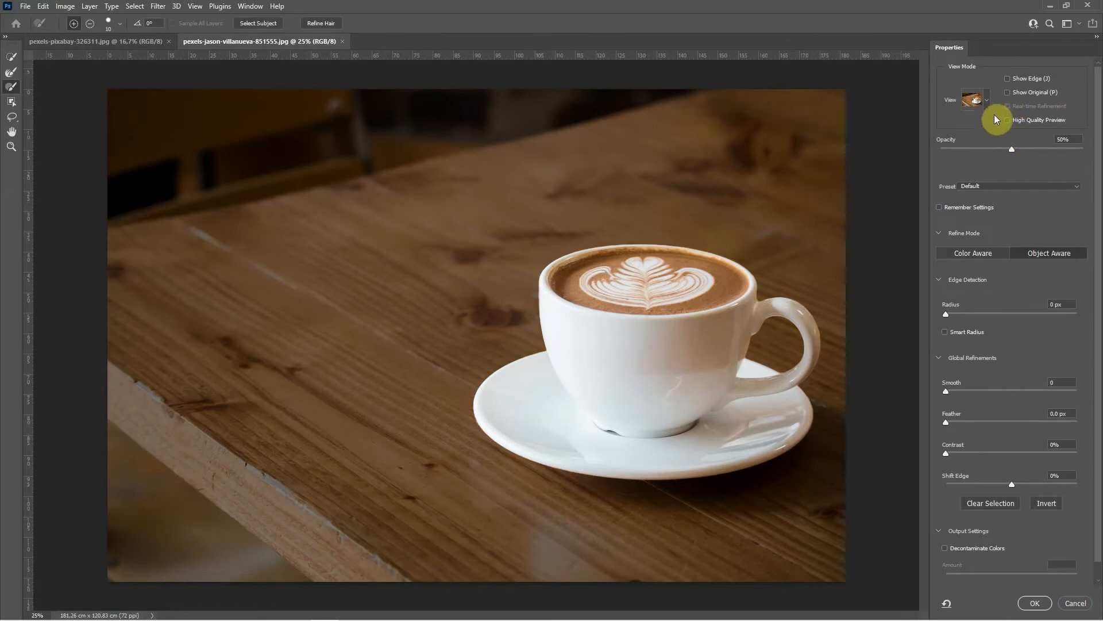
pyautogui.moveTo(1015, 150); pyautogui.dragTo(1090, 154)
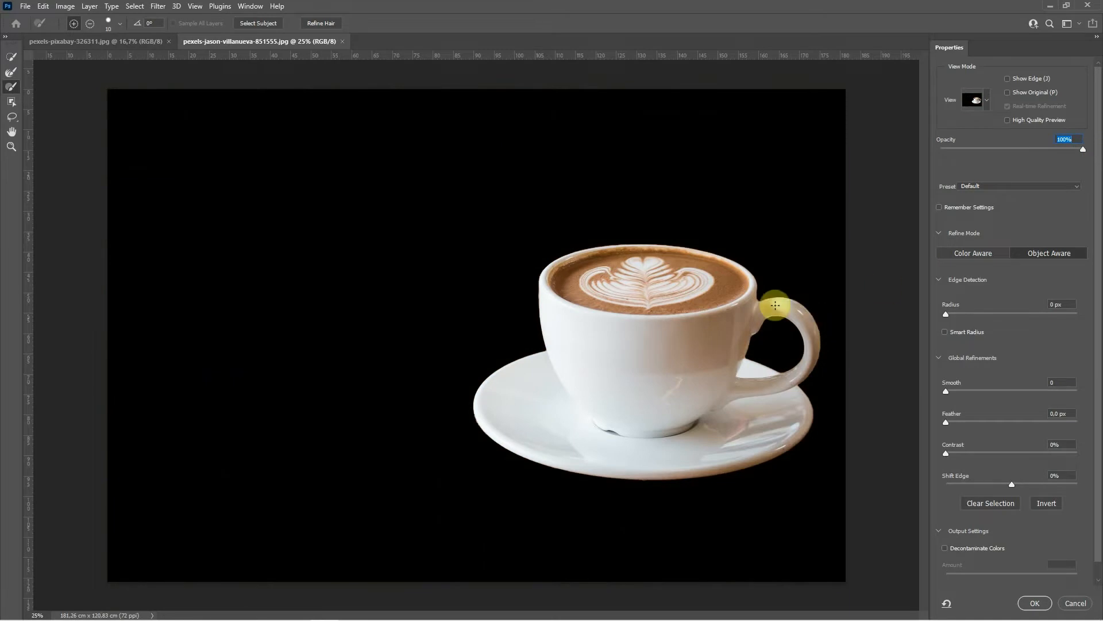
pyautogui.hotkey('ctrl', '1')
pyautogui.moveTo(767, 224); pyautogui.dragTo(494, 288)
pyautogui.moveTo(629, 259)
pyautogui.mouseDown()
pyautogui.moveTo(419, 266)
pyautogui.moveTo(569, 212)
pyautogui.moveTo(659, 258)
pyautogui.moveTo(620, 212)
pyautogui.mouseUp()
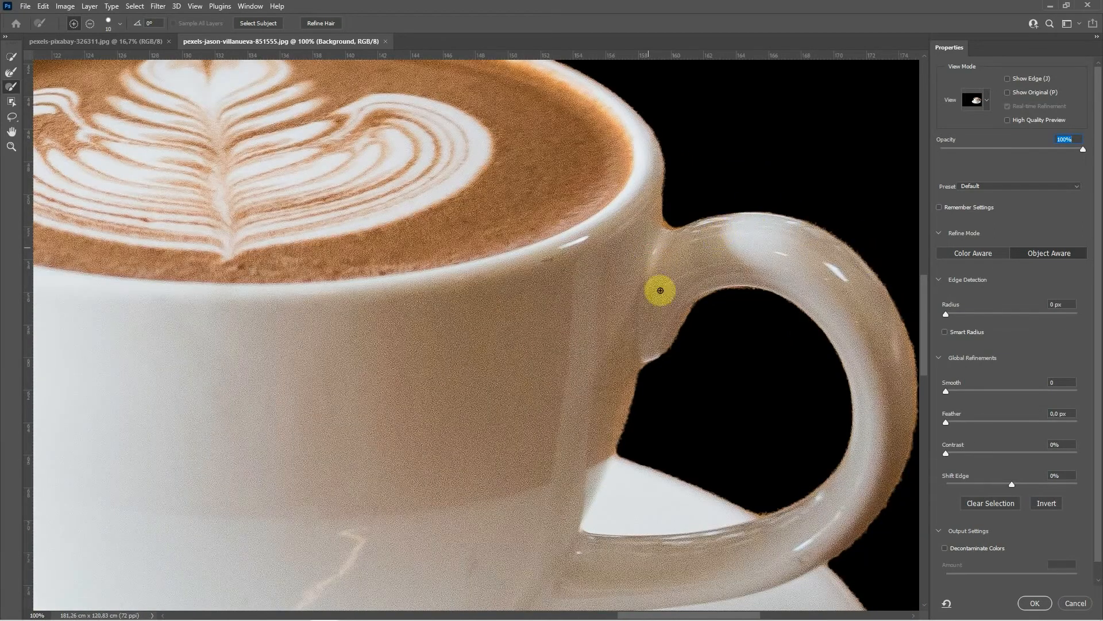
pyautogui.moveTo(675, 353); pyautogui.dragTo(632, 199)
pyautogui.moveTo(650, 316); pyautogui.dragTo(650, 141)
pyautogui.moveTo(693, 377); pyautogui.dragTo(815, 479)
pyautogui.moveTo(521, 103); pyautogui.dragTo(661, 424)
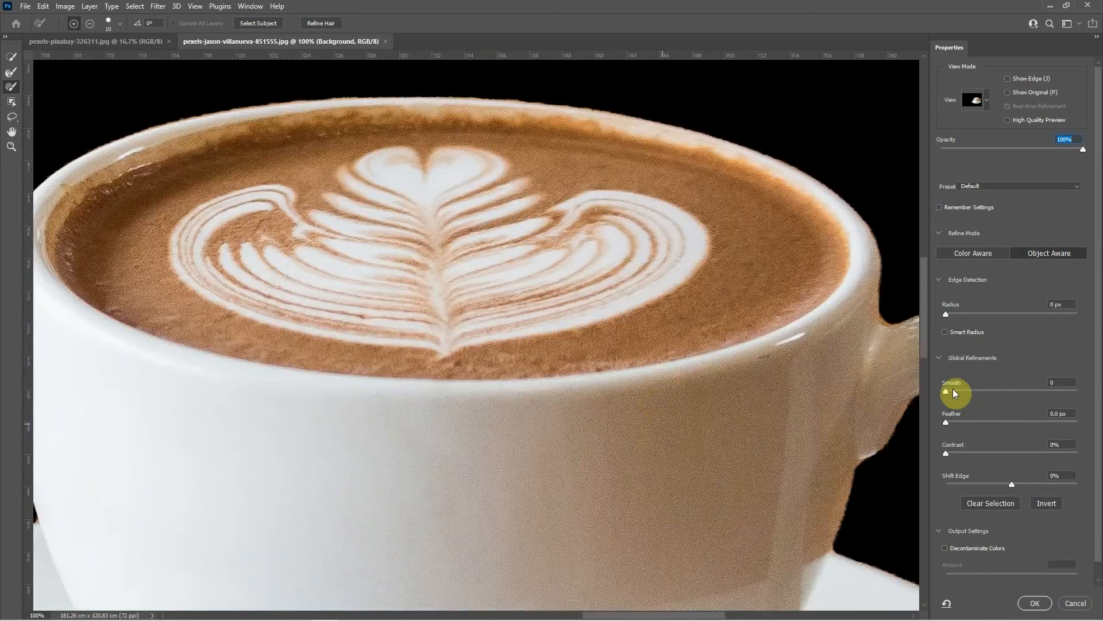
# Refine the cup selection's edge with Smooth 49, Feather 1.2 px and Shift Edge -79%
pyautogui.moveTo(1012, 387); pyautogui.dragTo(1012, 387)
pyautogui.moveTo(953, 422); pyautogui.dragTo(955, 423)
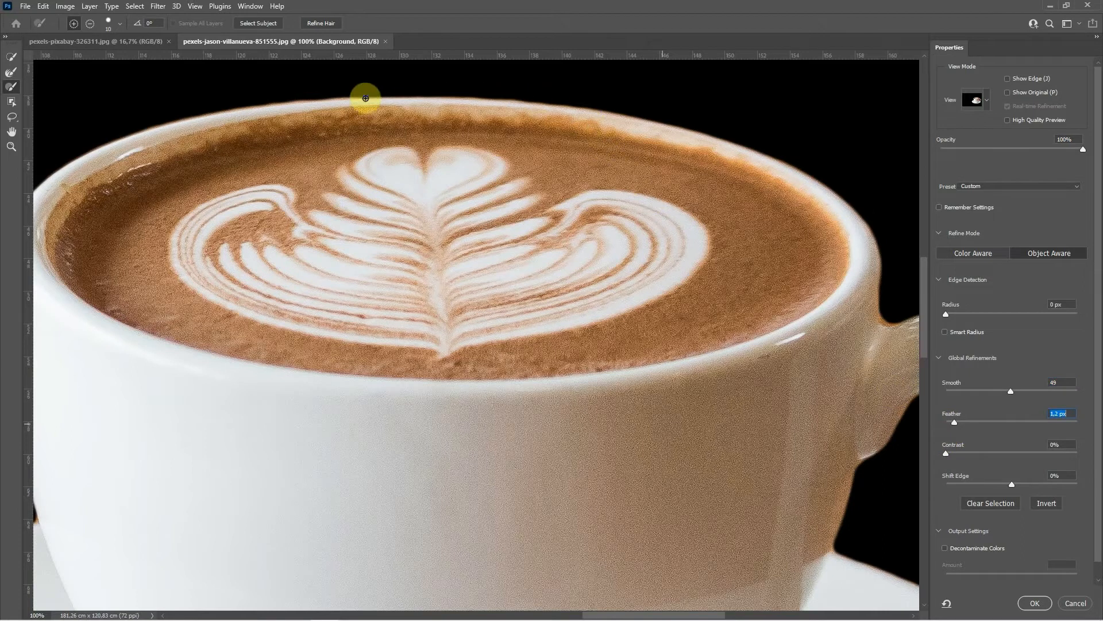
pyautogui.moveTo(1012, 484); pyautogui.dragTo(991, 487)
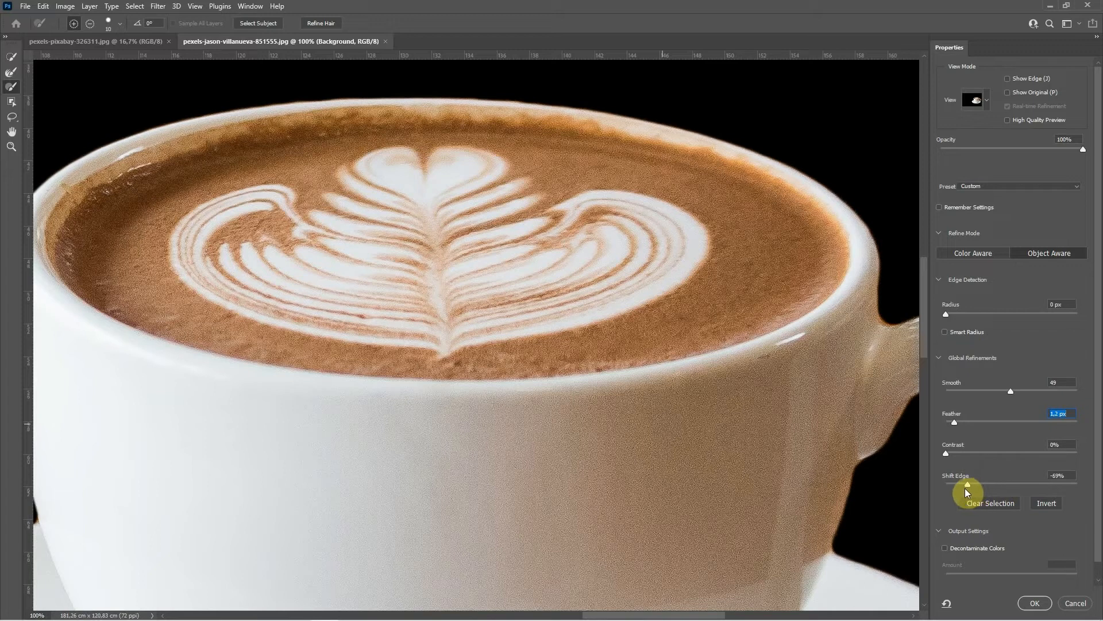
pyautogui.moveTo(956, 488); pyautogui.dragTo(955, 489)
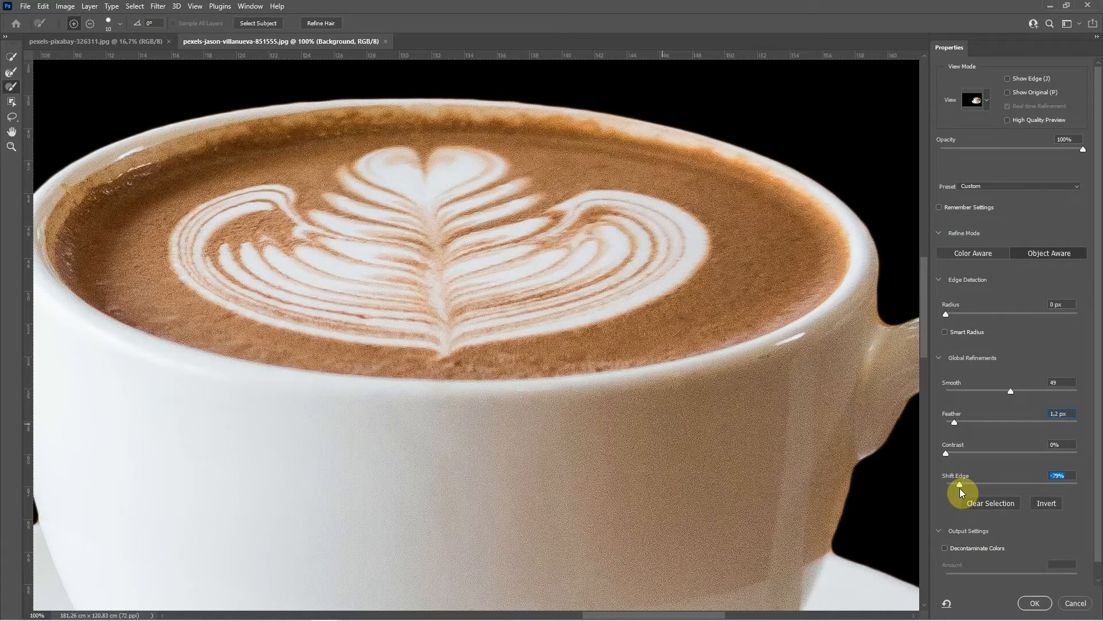
pyautogui.click(960, 488)
# Check the refined cup edges and output the selection as a New Layer with Layer Mask
pyautogui.moveTo(731, 438); pyautogui.dragTo(594, 550)
pyautogui.moveTo(598, 276); pyautogui.dragTo(1064, 109)
pyautogui.moveTo(407, 360)
pyautogui.mouseDown()
pyautogui.moveTo(421, 300)
pyautogui.moveTo(419, 227)
pyautogui.moveTo(423, 362)
pyautogui.moveTo(467, 531)
pyautogui.moveTo(402, 372)
pyautogui.moveTo(436, 322)
pyautogui.moveTo(411, 339)
pyautogui.moveTo(238, 251)
pyautogui.mouseUp()
pyautogui.moveTo(550, 332)
pyautogui.mouseDown()
pyautogui.moveTo(519, 315)
pyautogui.moveTo(479, 256)
pyautogui.mouseUp()
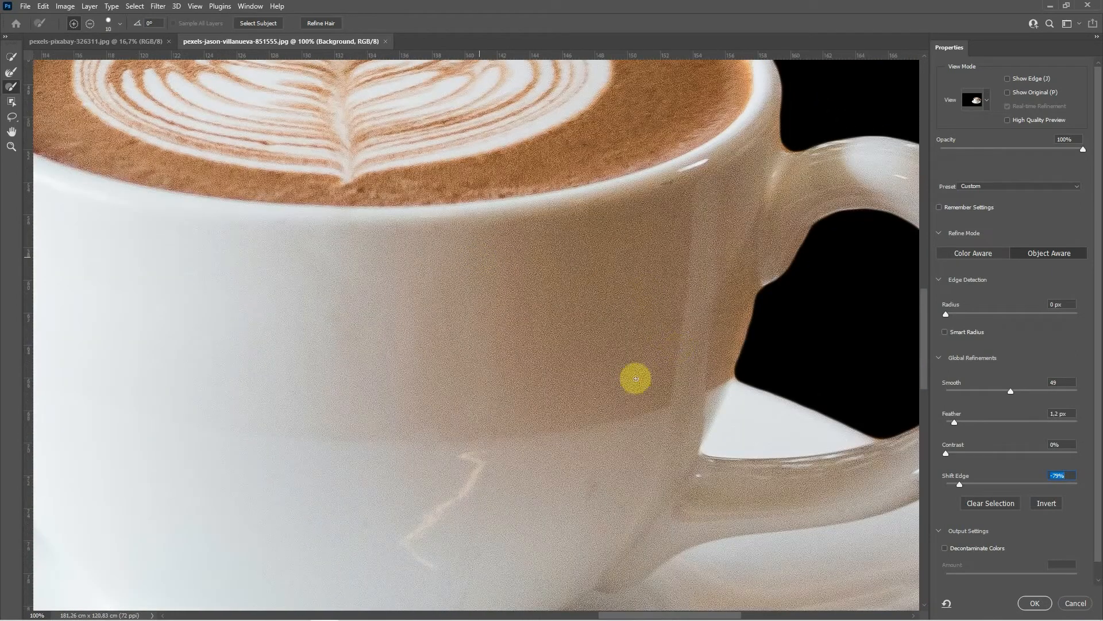
pyautogui.moveTo(569, 323); pyautogui.dragTo(652, 376)
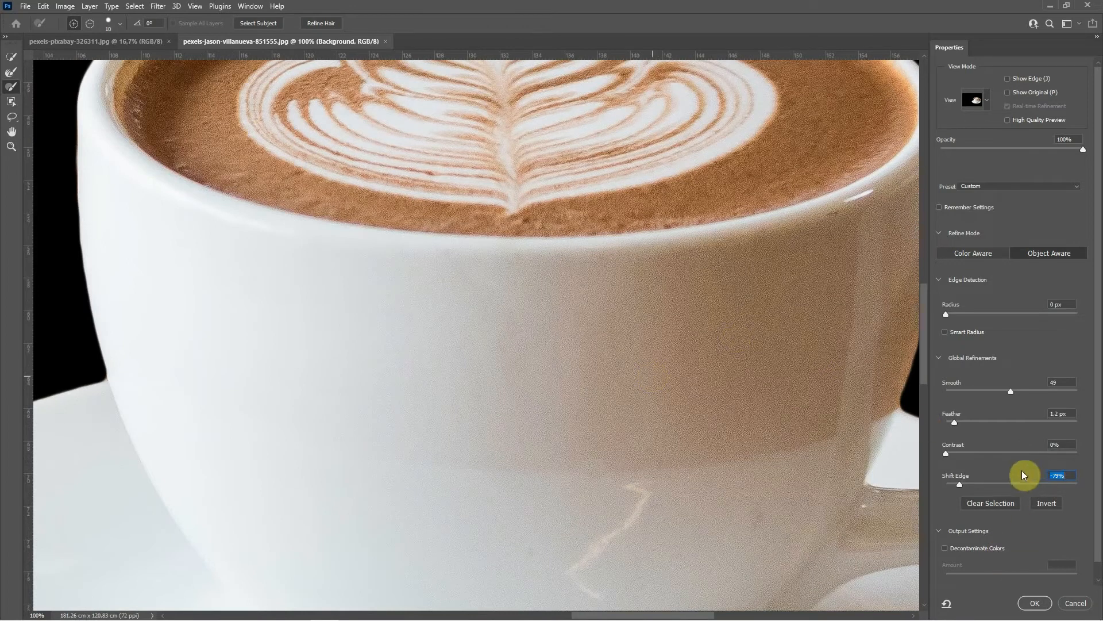
pyautogui.scroll(-1, 1022, 471)
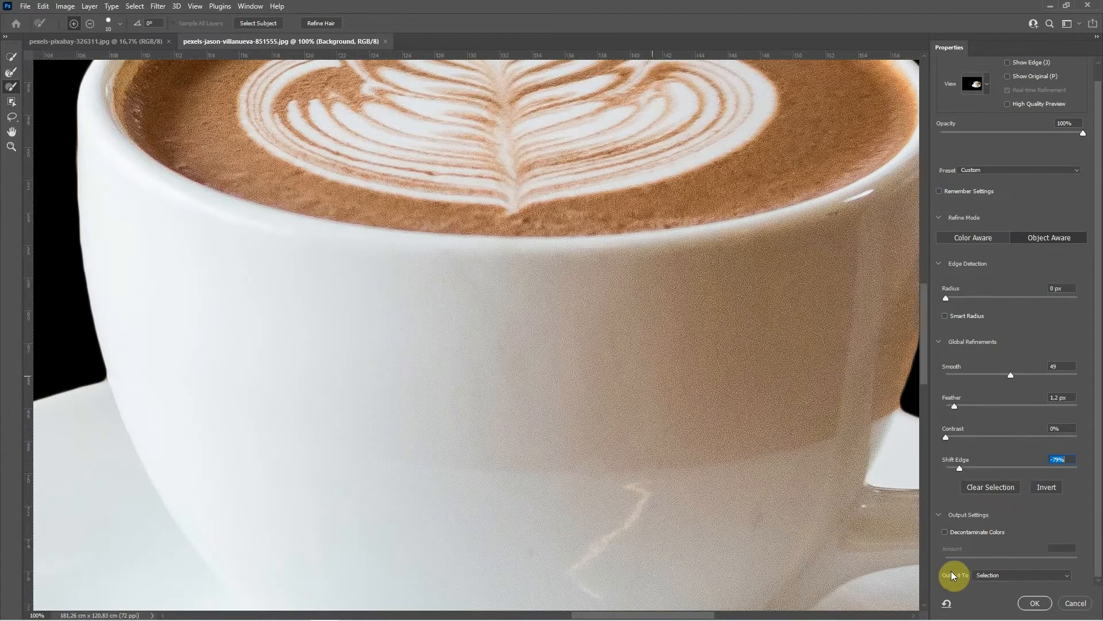
pyautogui.click(1002, 573)
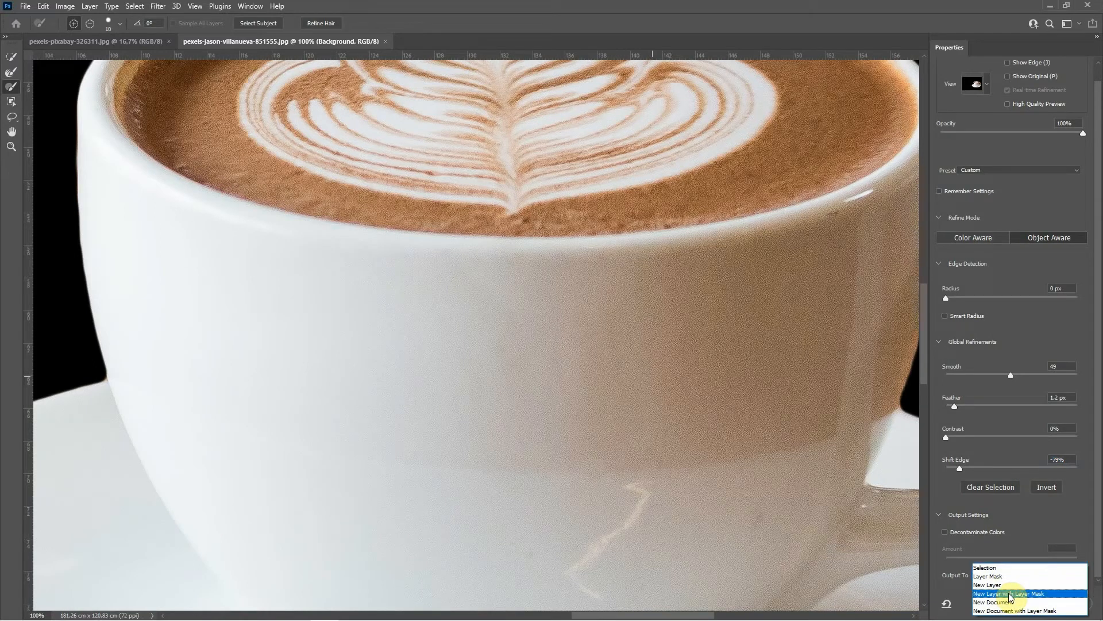
pyautogui.click(1002, 593)
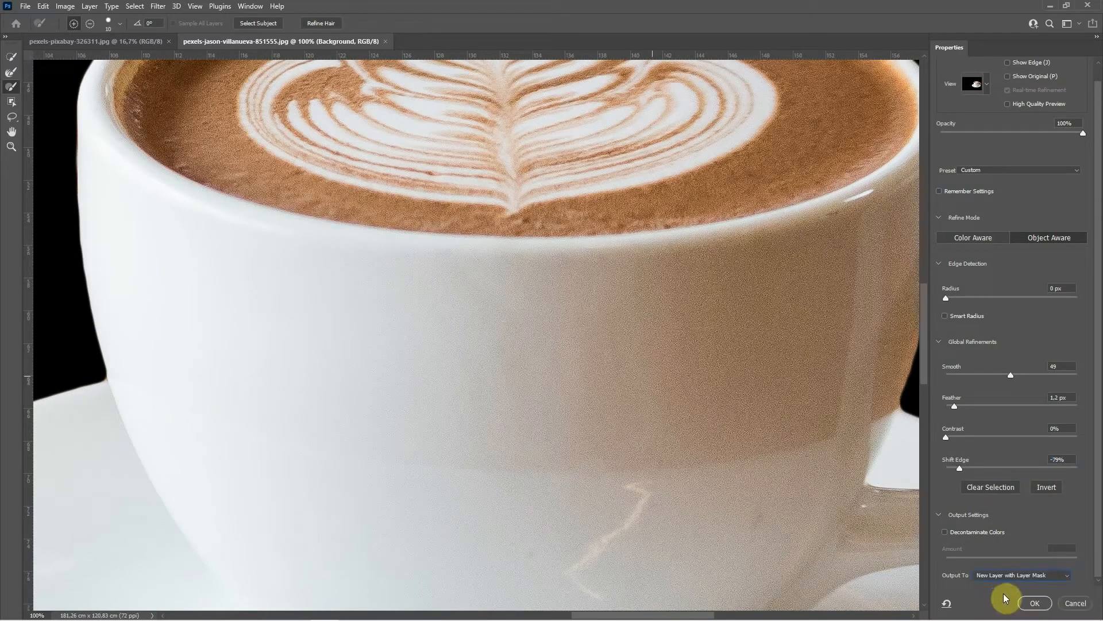
pyautogui.click(1037, 603)
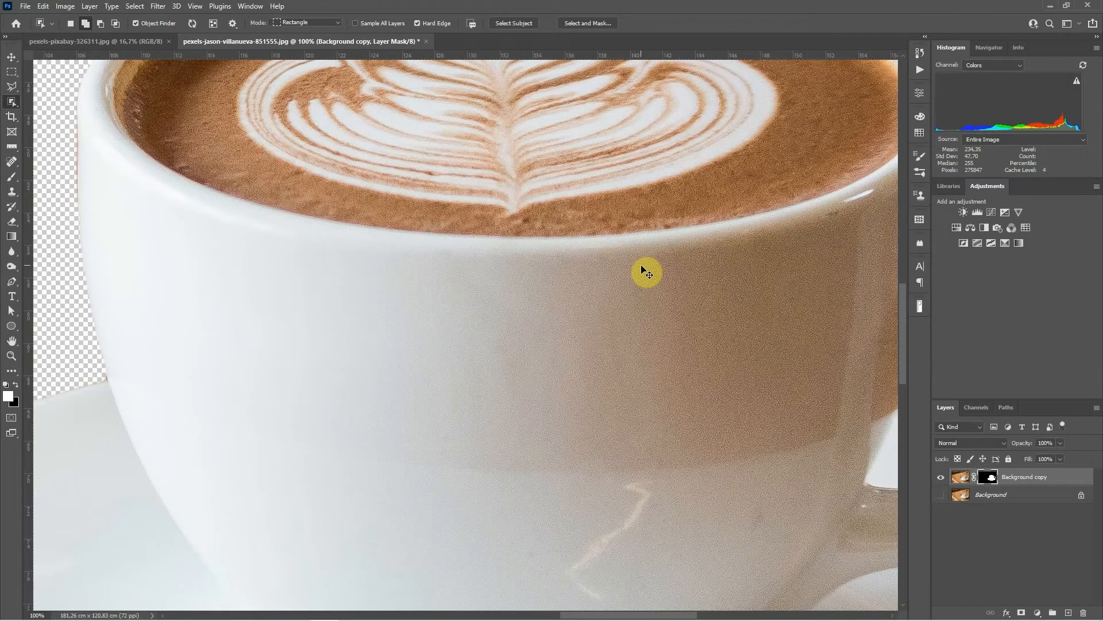
# Turn the original Background layer's visibility back on beneath the masked cup layer
pyautogui.hotkey('ctrl', '0')
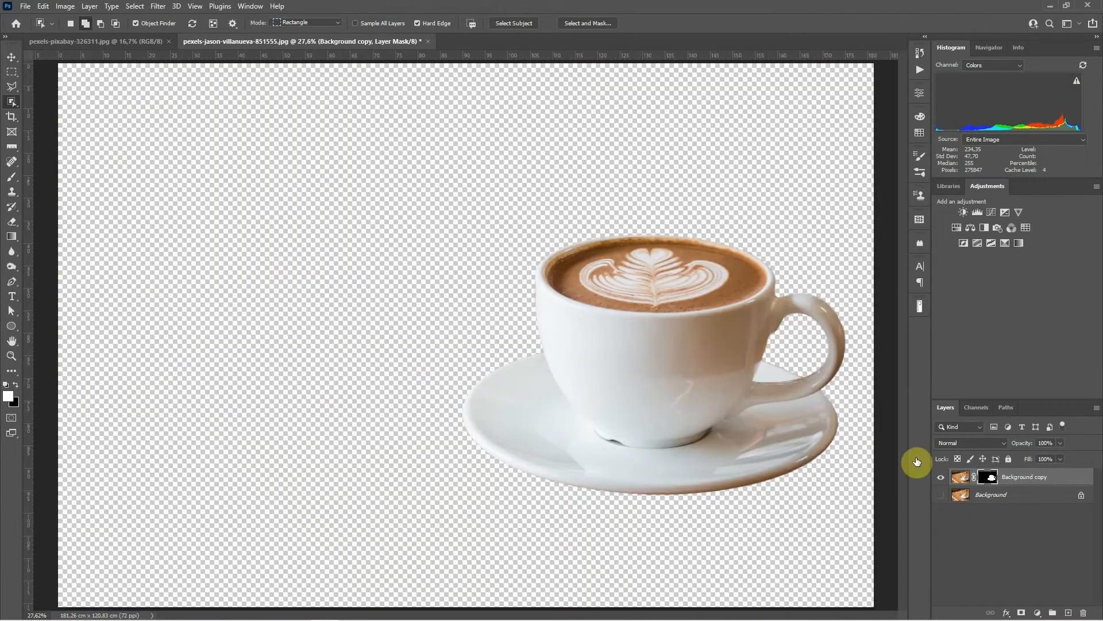
pyautogui.click(941, 495)
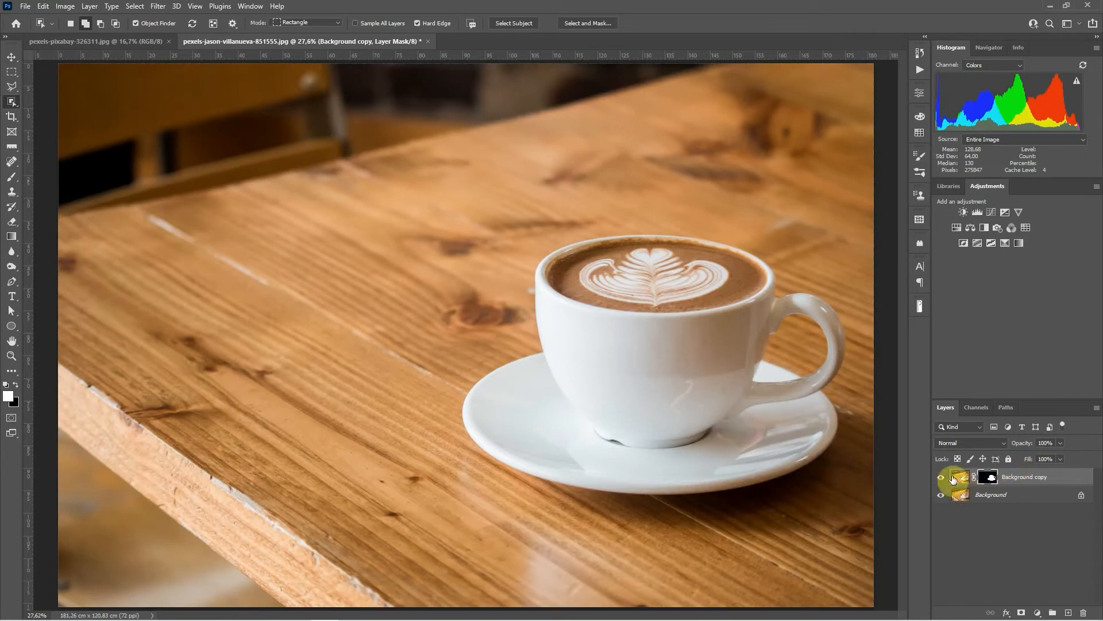
pyautogui.click(942, 477)
pyautogui.press('\\')
pyautogui.press('\\')
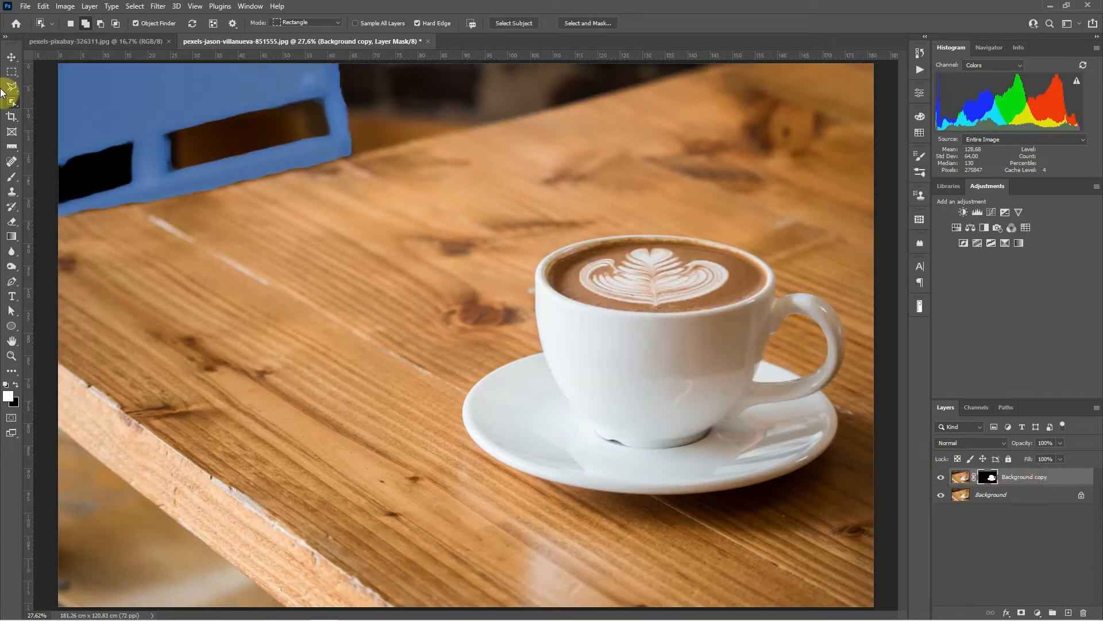
# Switch to the Move tool and lock the masked Background copy layer
pyautogui.click(11, 57)
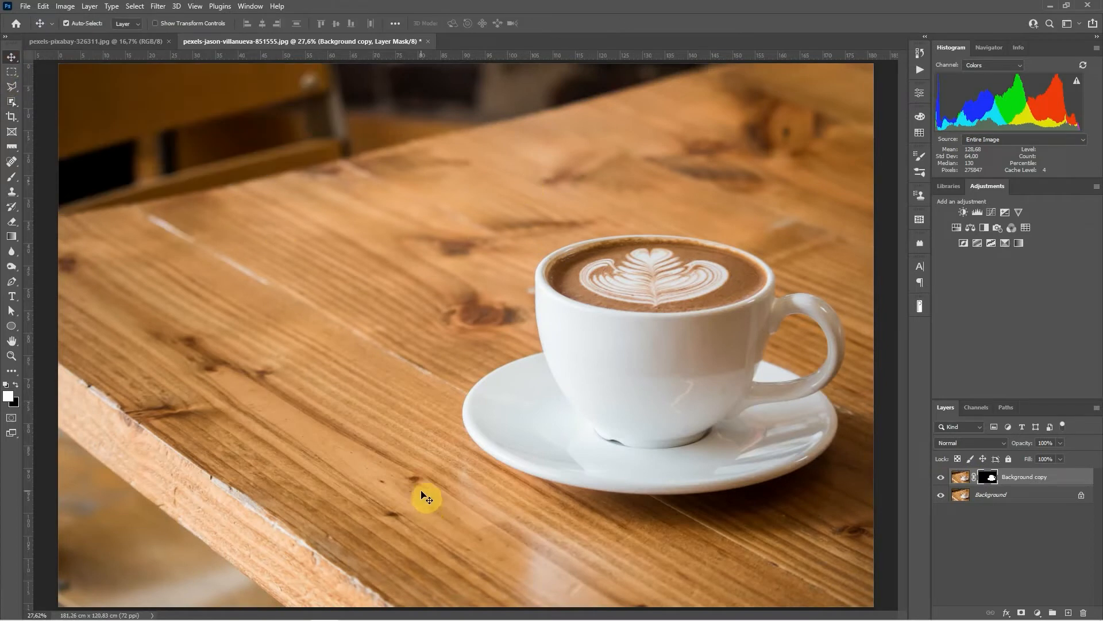
pyautogui.press('ctrl')
pyautogui.hotkey('ctrl', '/')
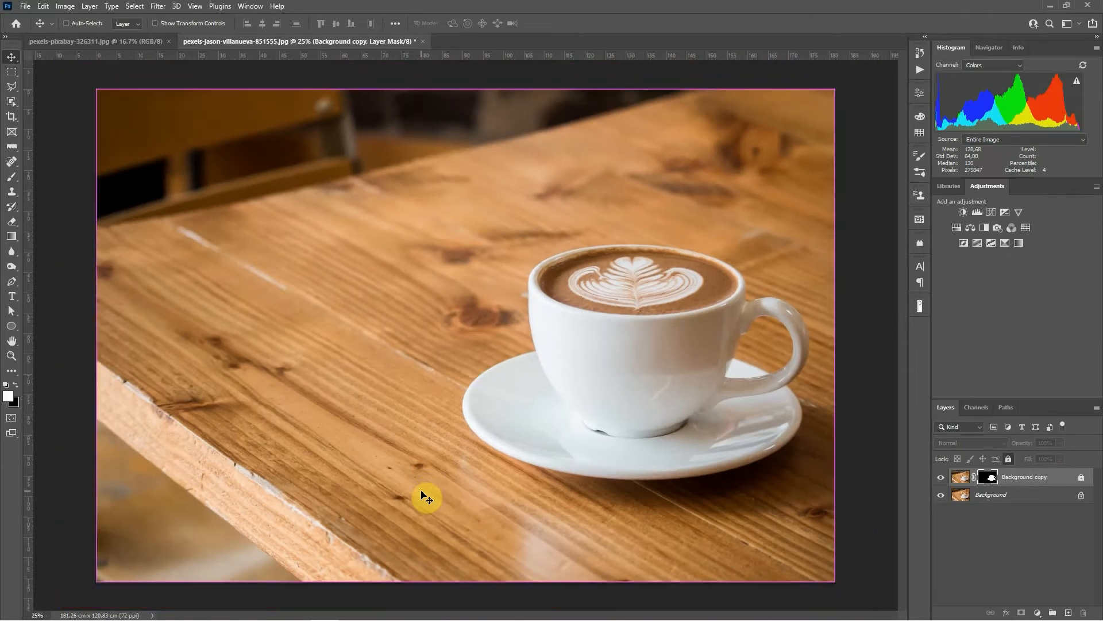
pyautogui.hotkey('ctrl', '-')
pyautogui.hotkey('ctrl', '-')
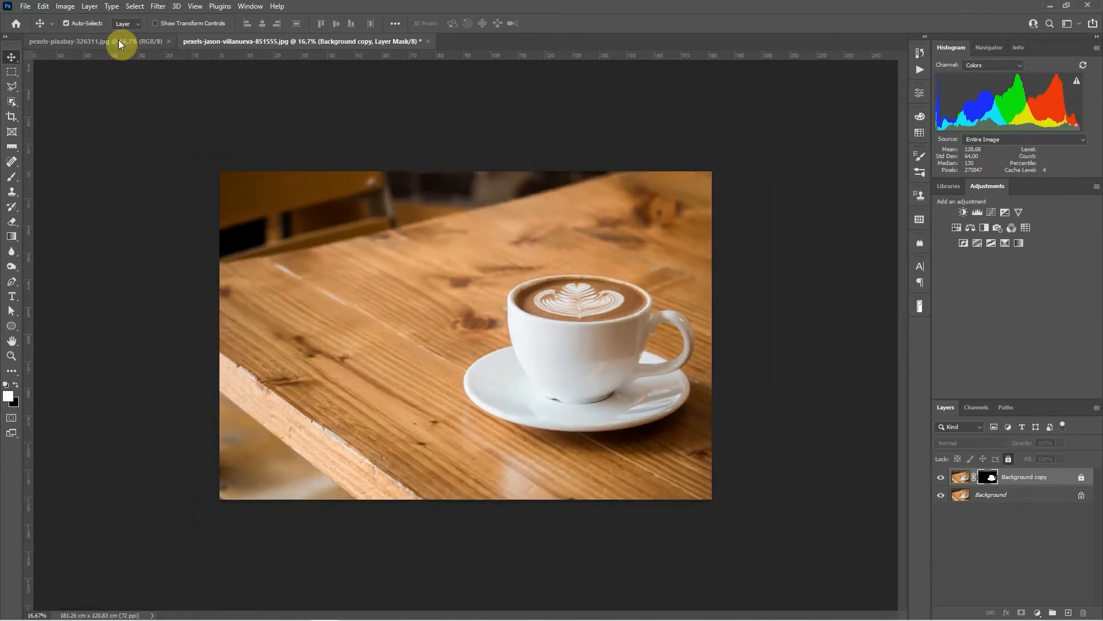
# Compare the wood plank image with the coffee cup photo
pyautogui.click(118, 39)
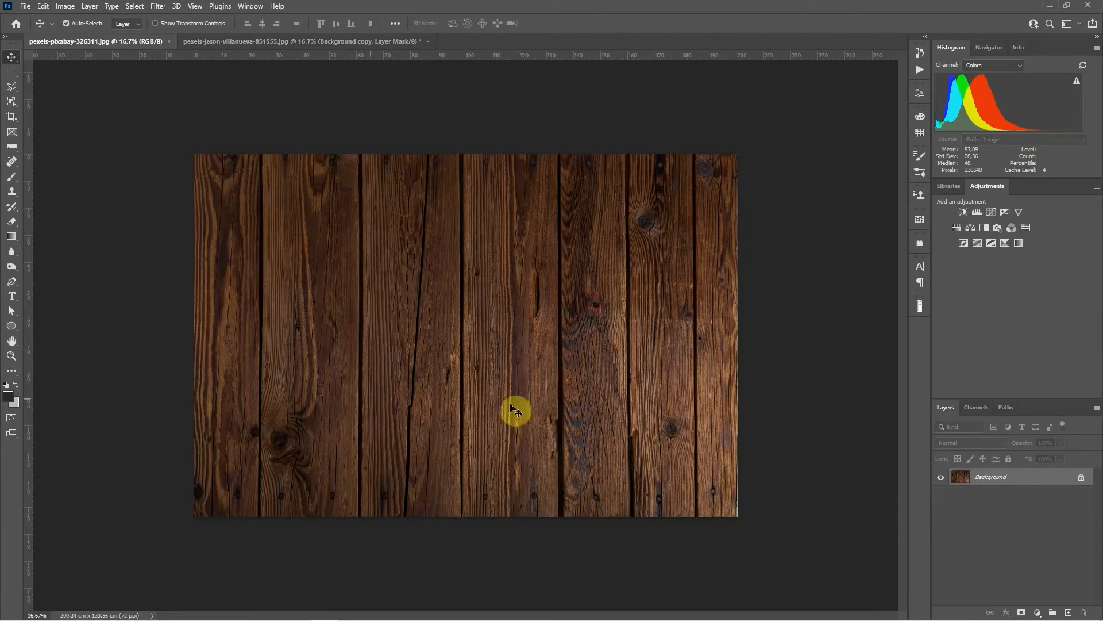
pyautogui.click(239, 41)
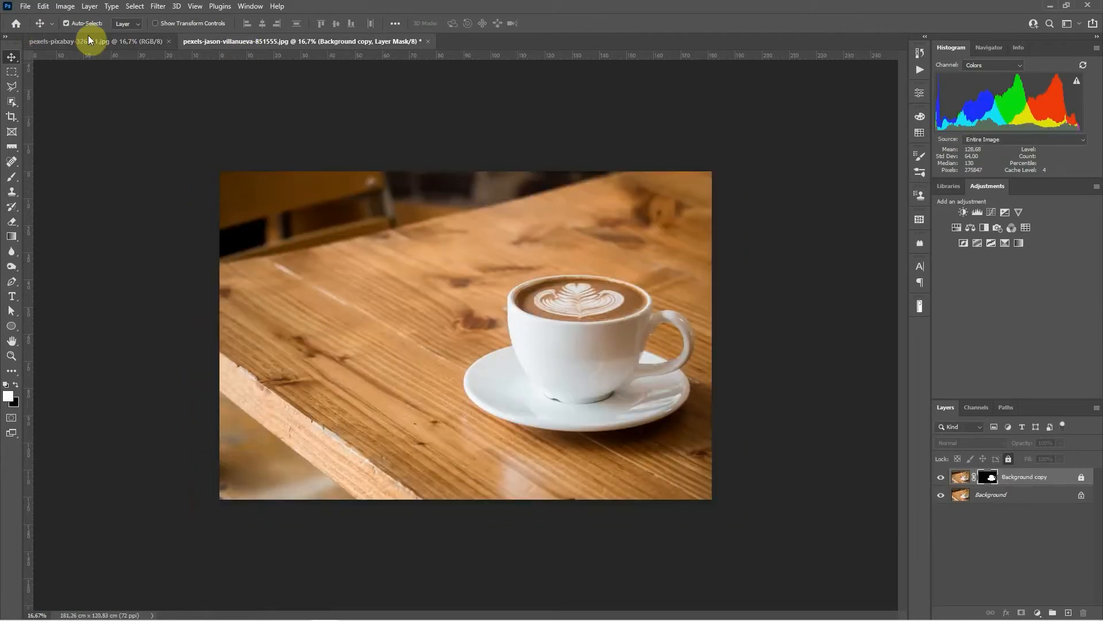
pyautogui.click(139, 44)
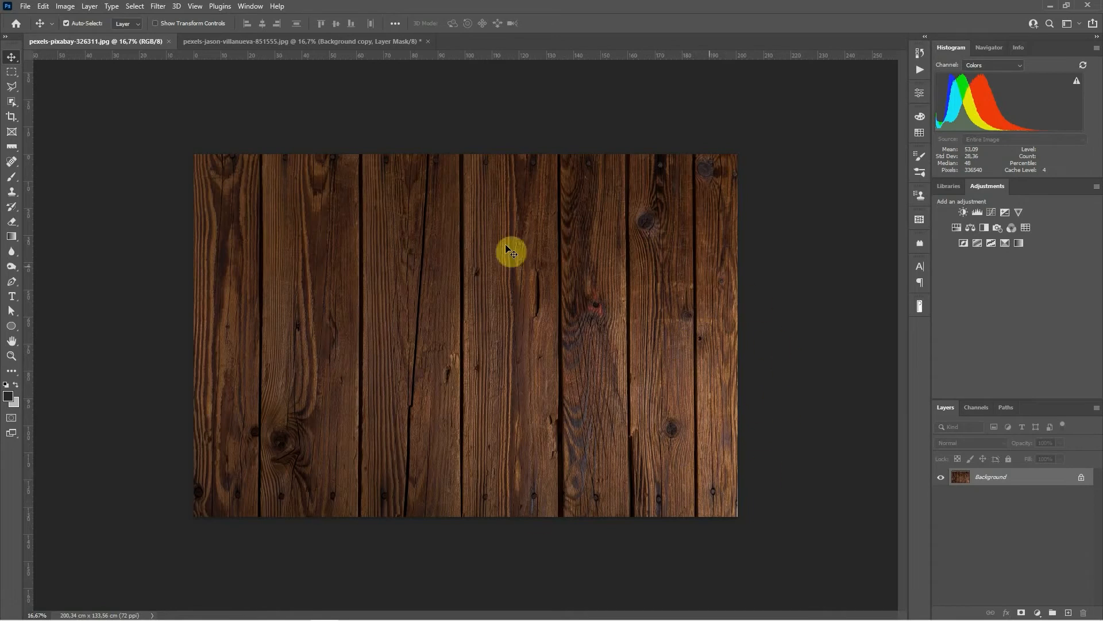
pyautogui.click(260, 41)
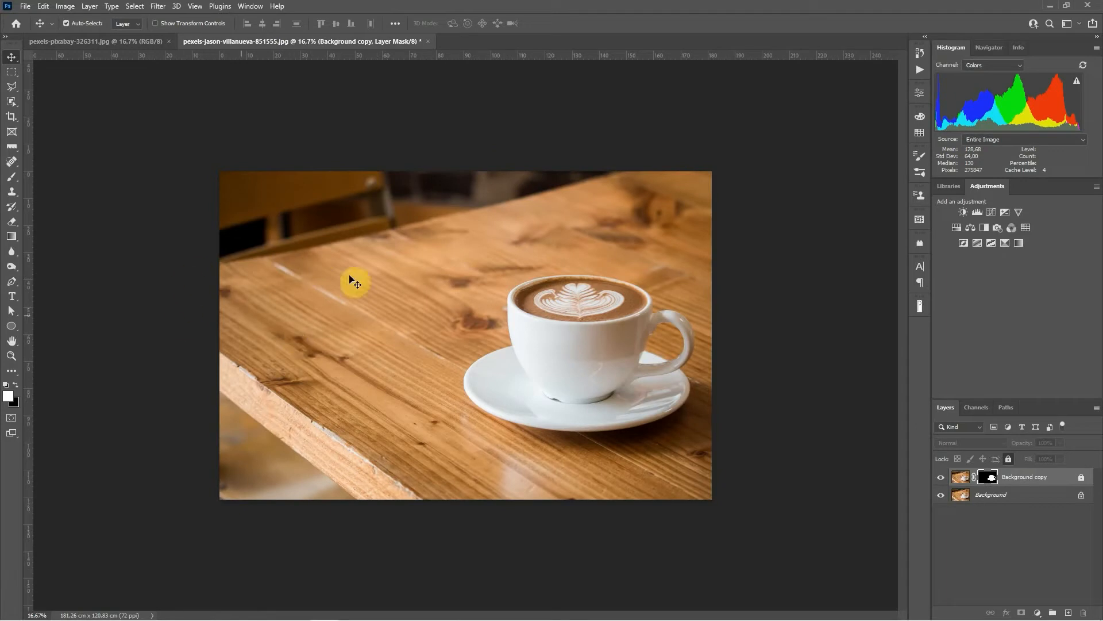
# Flip the canvas of the wood plank image horizontally
pyautogui.click(106, 38)
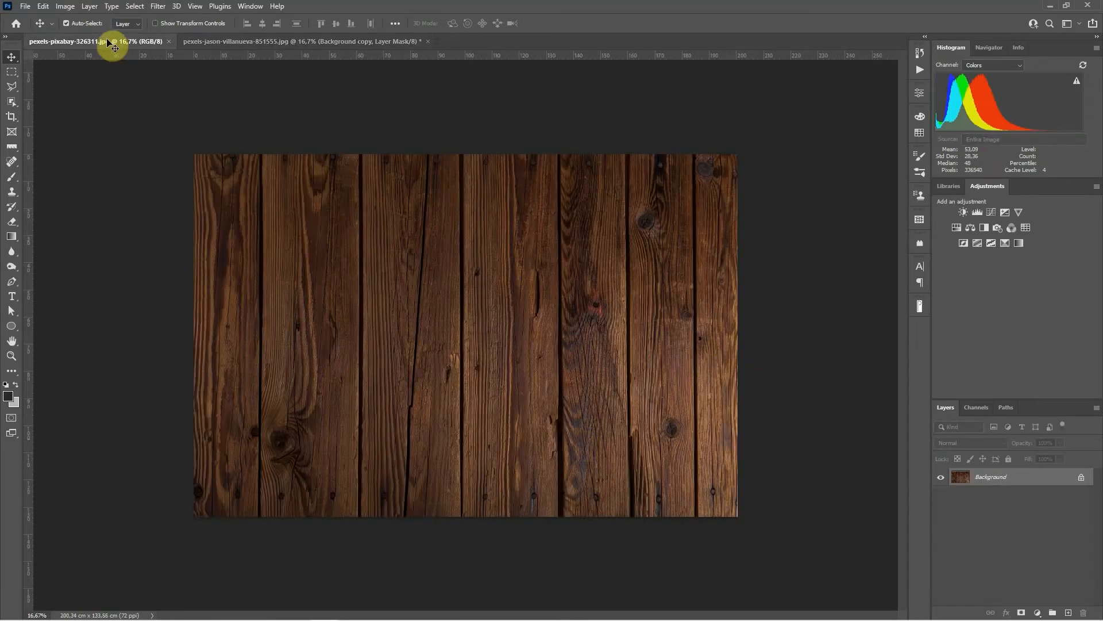
pyautogui.click(43, 7)
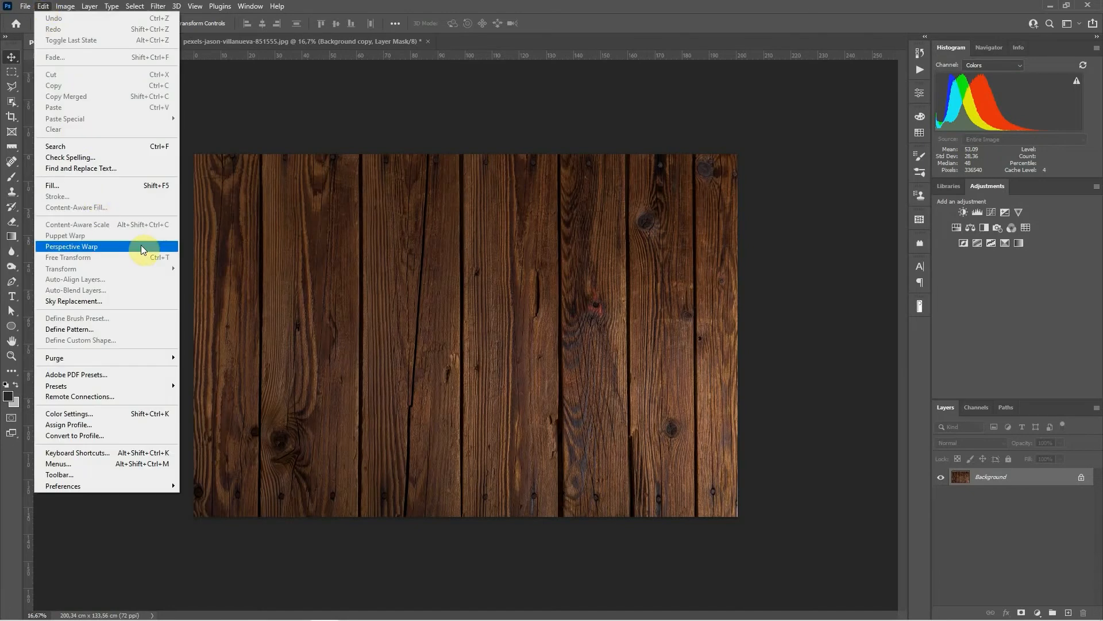
pyautogui.moveTo(65, 7)
pyautogui.moveTo(89, 39)
pyautogui.moveTo(113, 114)
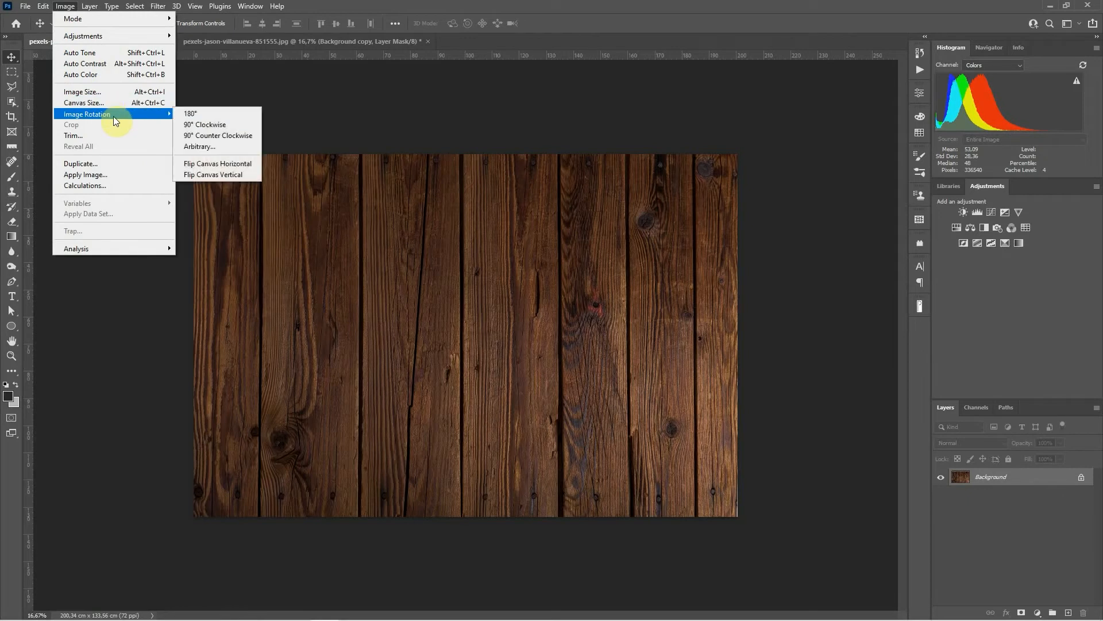
pyautogui.click(211, 166)
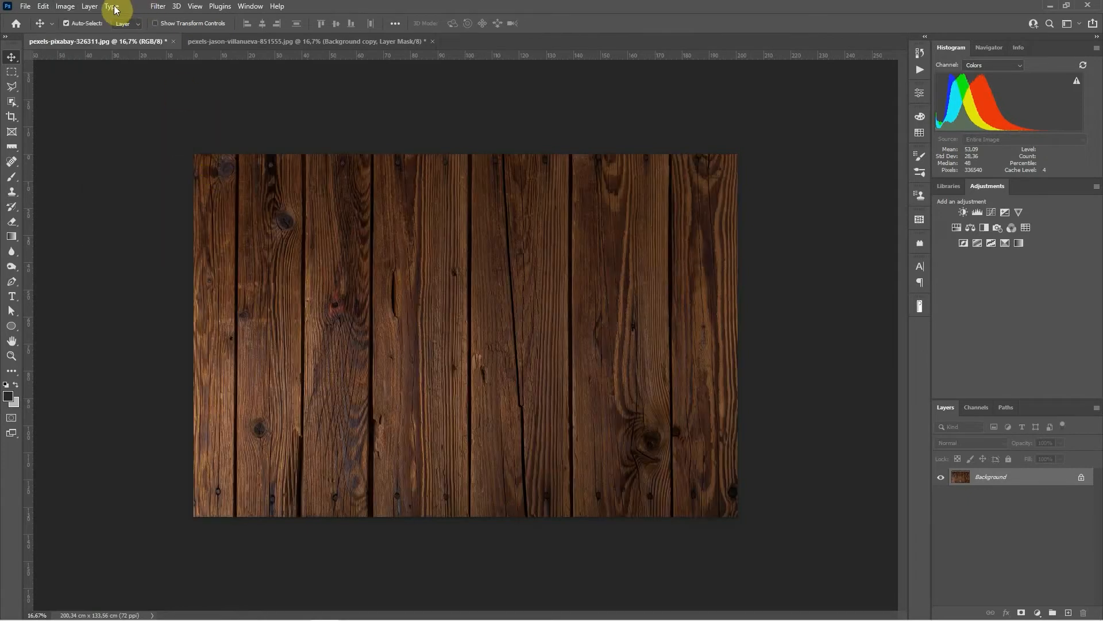
# Flip the canvas of the wood plank image vertically
pyautogui.click(88, 7)
pyautogui.moveTo(64, 6)
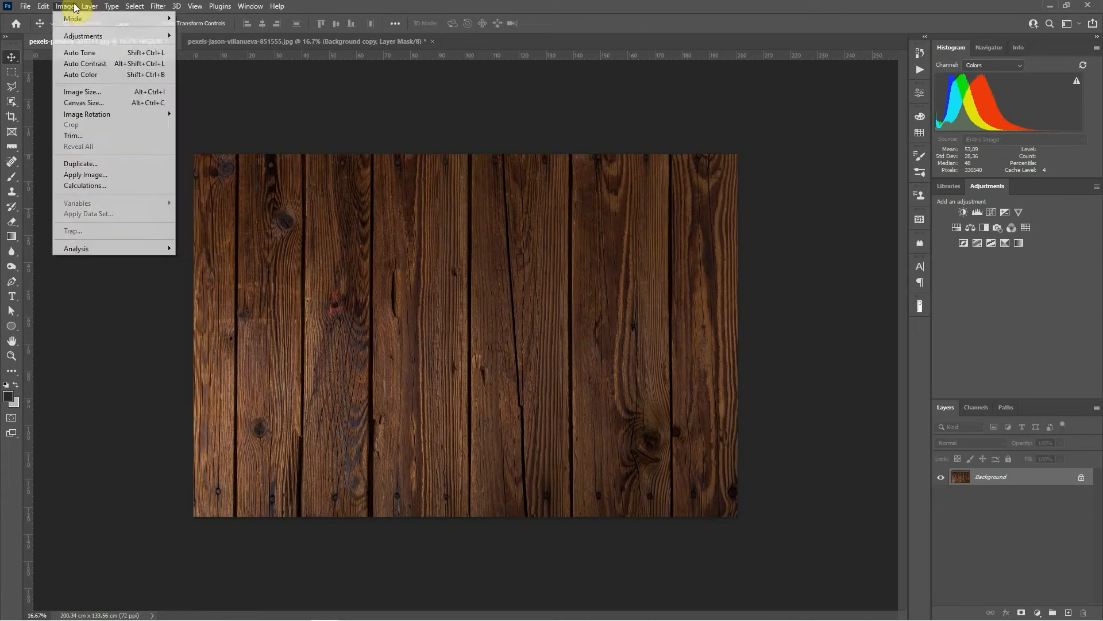
pyautogui.moveTo(156, 113)
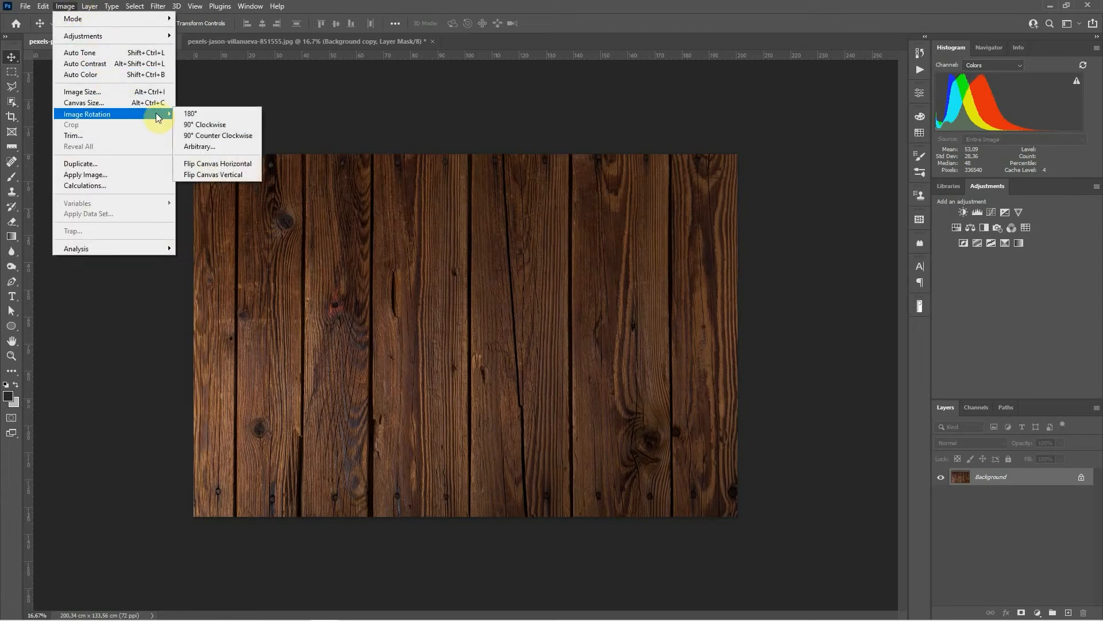
pyautogui.click(235, 174)
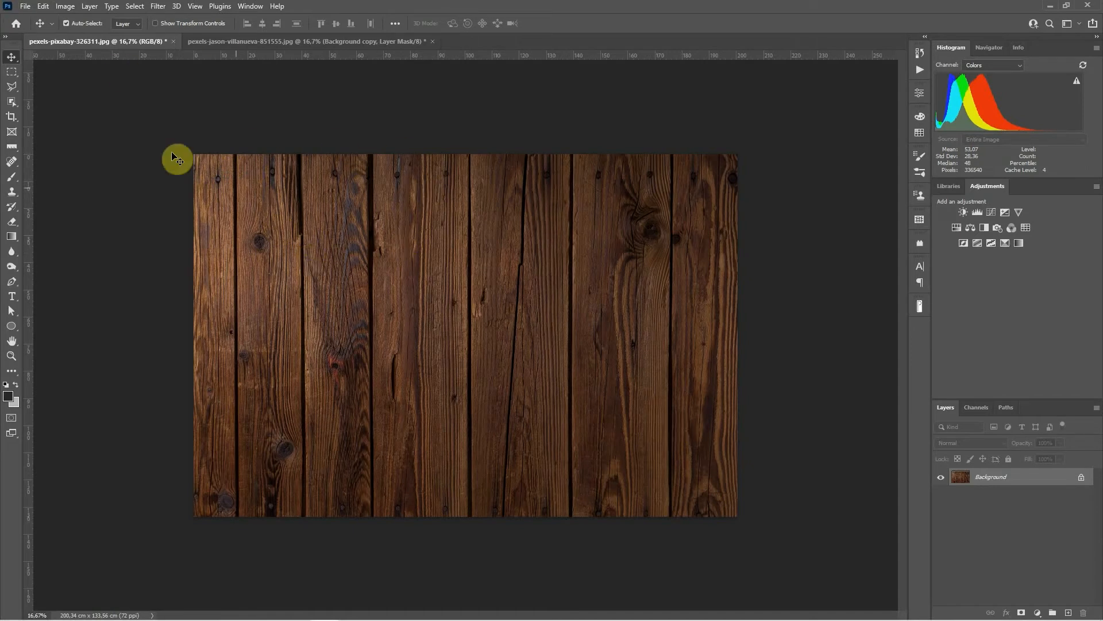
# Copy the flipped wood plank image into the coffee cup document as the top layer and position it to cover the whole canvas
pyautogui.click(251, 41)
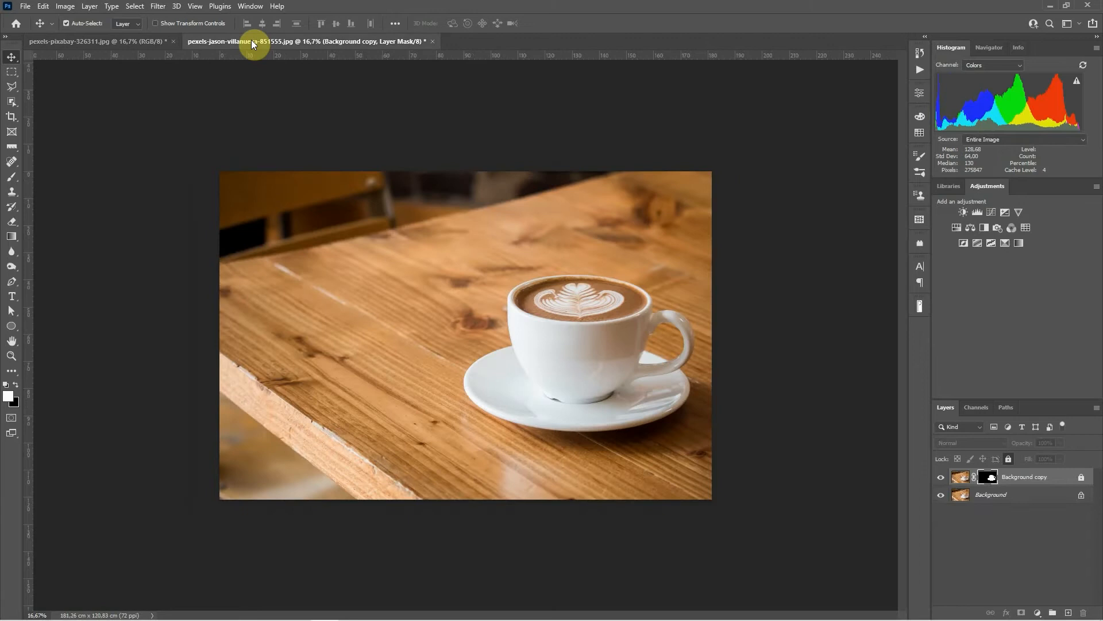
pyautogui.click(125, 41)
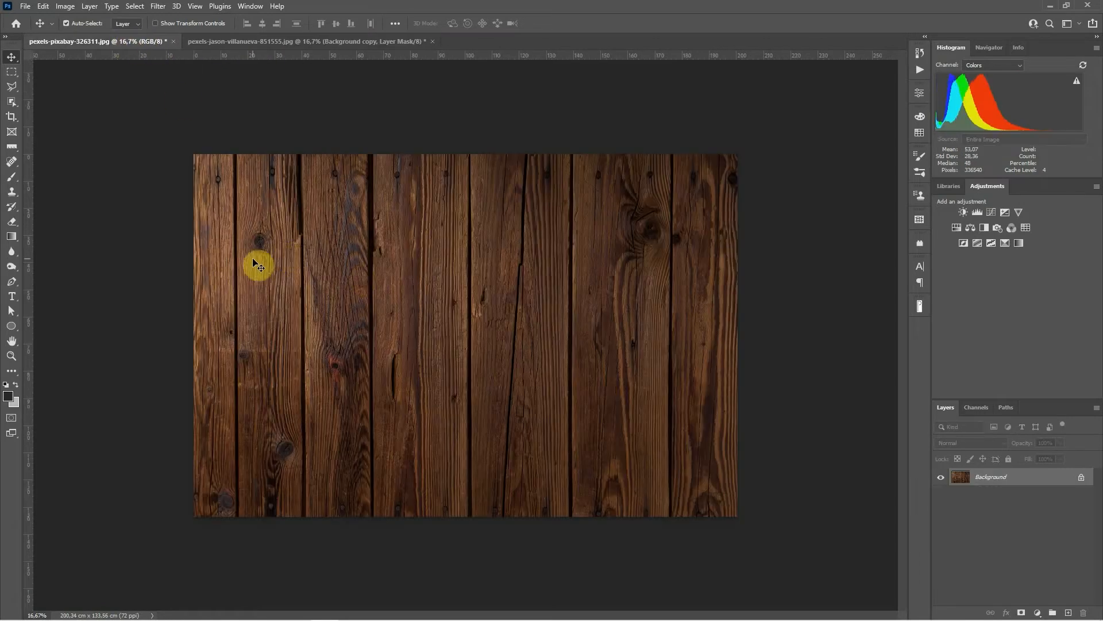
pyautogui.moveTo(252, 259); pyautogui.dragTo(258, 183)
pyautogui.moveTo(265, 50); pyautogui.dragTo(263, 42)
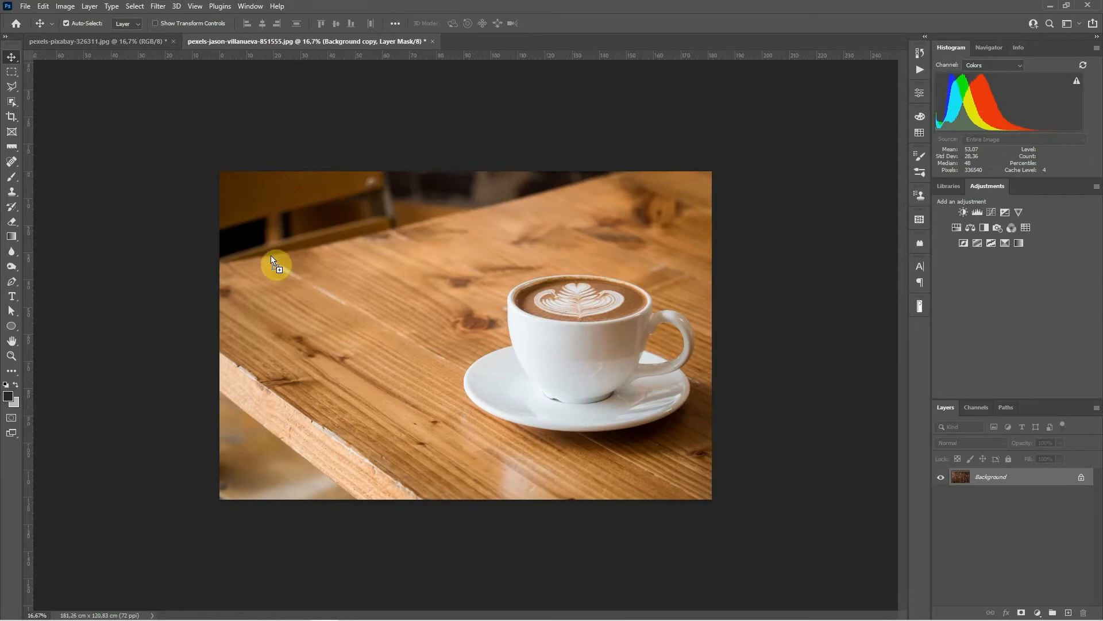
pyautogui.moveTo(271, 256); pyautogui.dragTo(451, 388)
pyautogui.moveTo(477, 310); pyautogui.dragTo(470, 259)
# Lower the wood plank layer's opacity to 54% with its blend mode on Normal
pyautogui.moveTo(1028, 443); pyautogui.dragTo(998, 447)
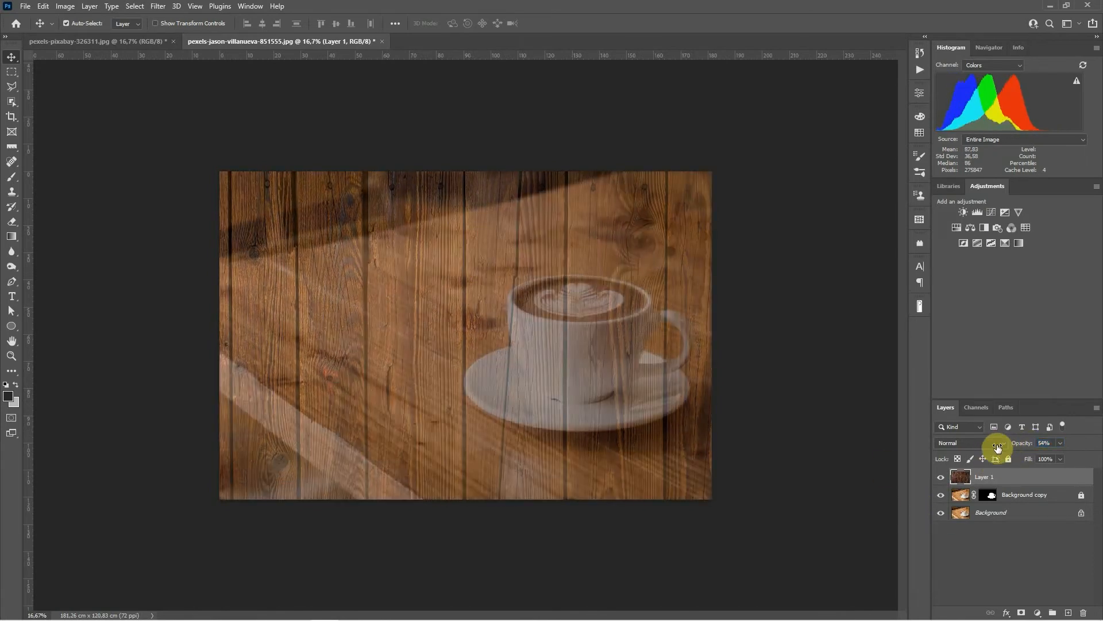
pyautogui.click(997, 447)
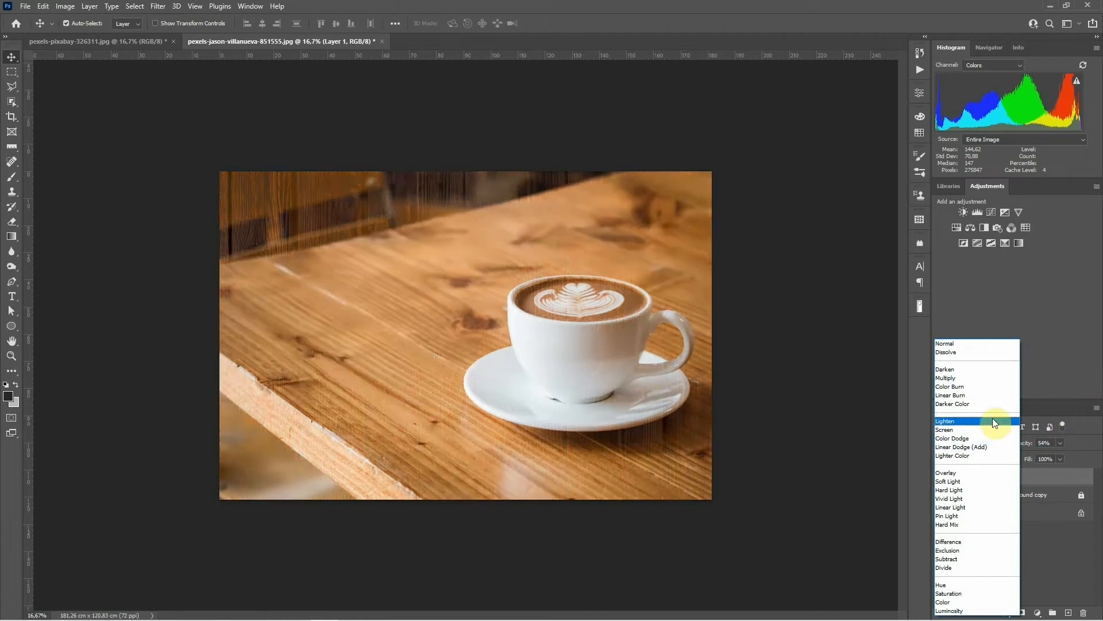
pyautogui.click(945, 343)
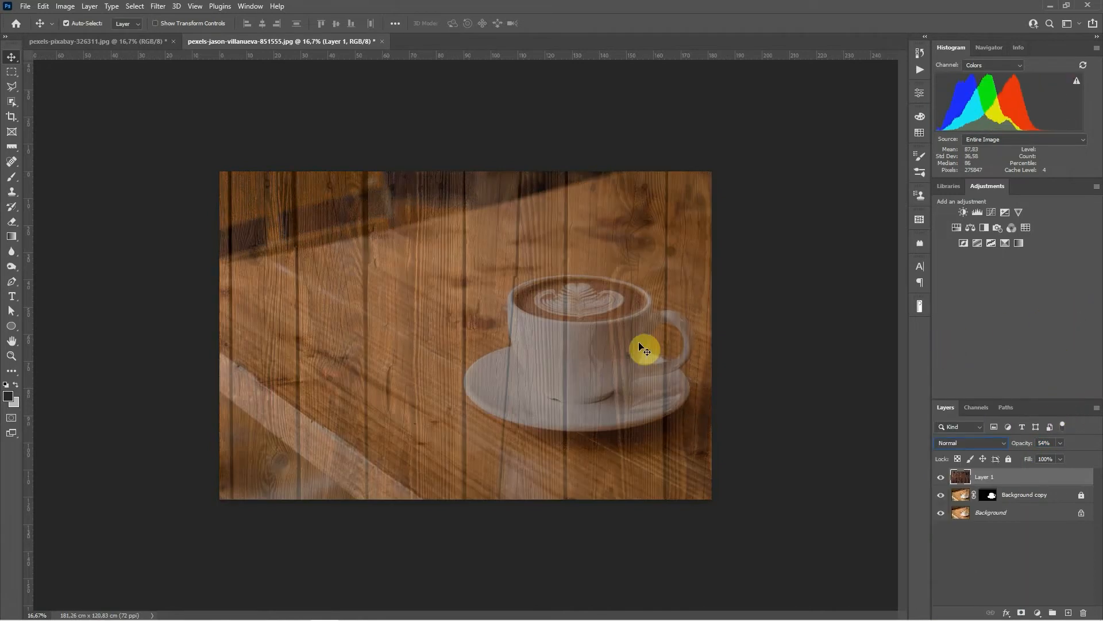
# Apply a Perspective transform to the wood plank layer, slanting it so its sides follow the tabletop's front and back edges
pyautogui.click(41, 6)
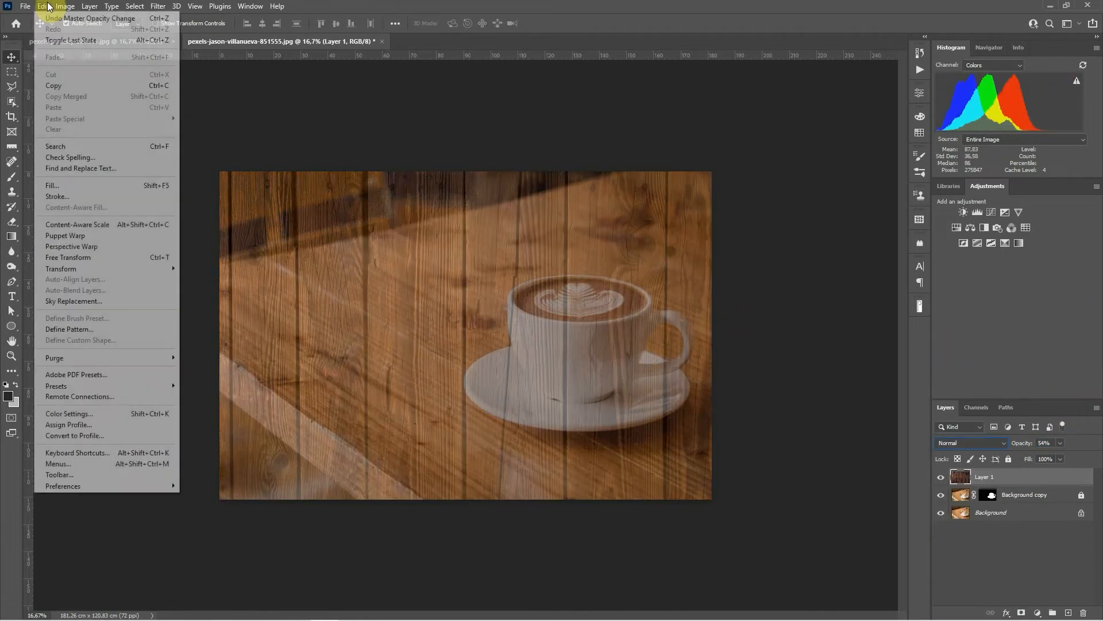
pyautogui.moveTo(115, 269)
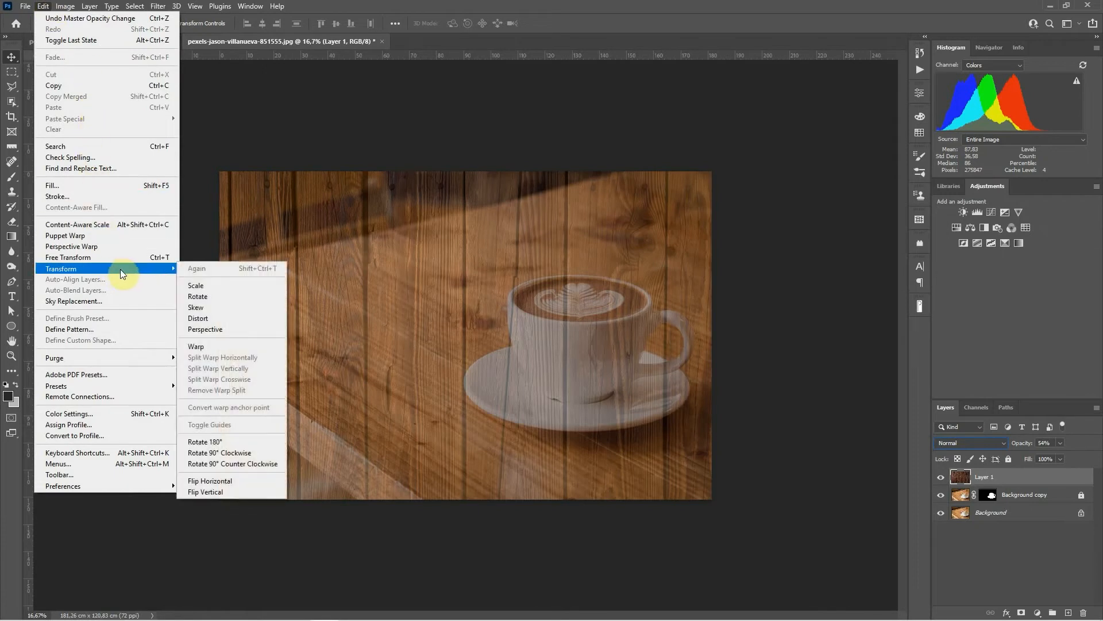
pyautogui.click(220, 329)
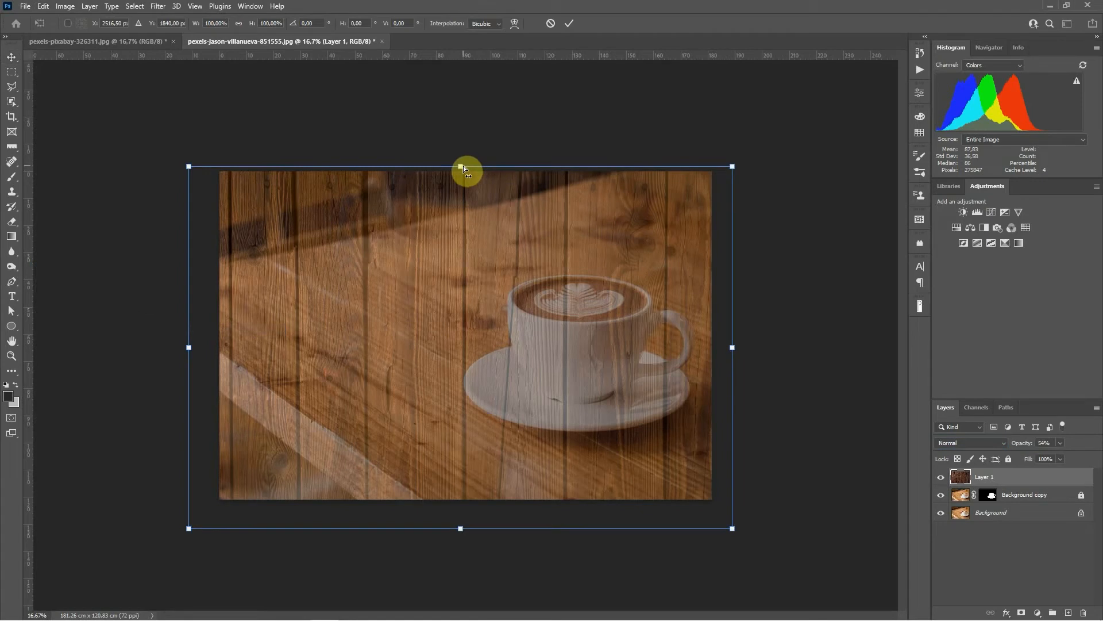
pyautogui.moveTo(461, 528); pyautogui.dragTo(862, 468)
pyautogui.moveTo(756, 365); pyautogui.dragTo(653, 388)
pyautogui.moveTo(358, 235); pyautogui.dragTo(274, 247)
pyautogui.moveTo(319, 396); pyautogui.dragTo(343, 374)
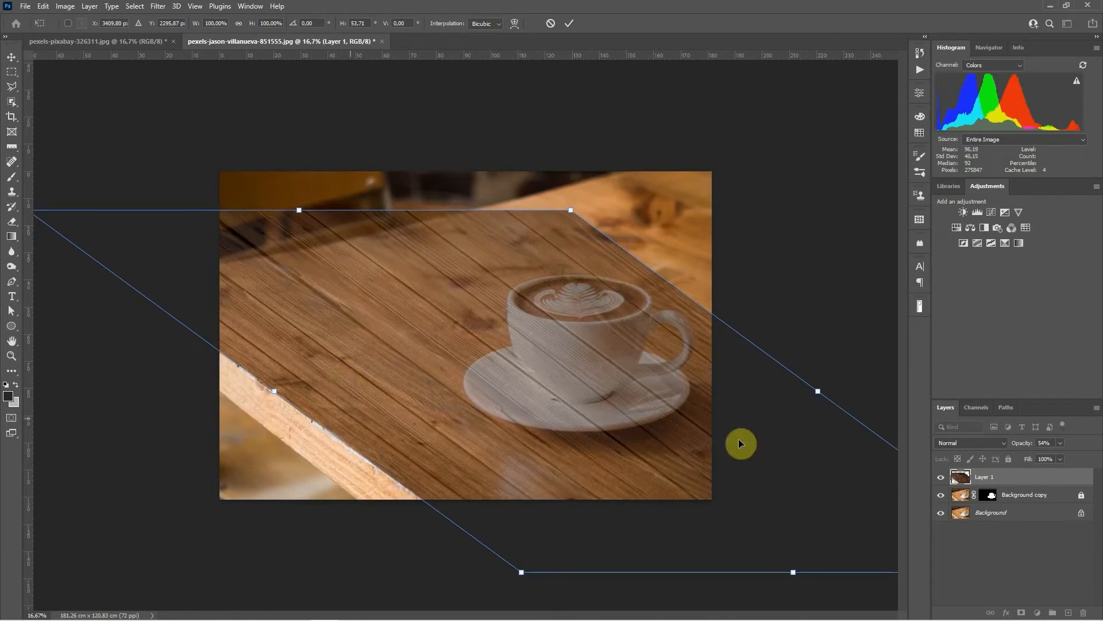
pyautogui.moveTo(818, 391); pyautogui.dragTo(680, 322)
pyautogui.moveTo(454, 288); pyautogui.dragTo(547, 355)
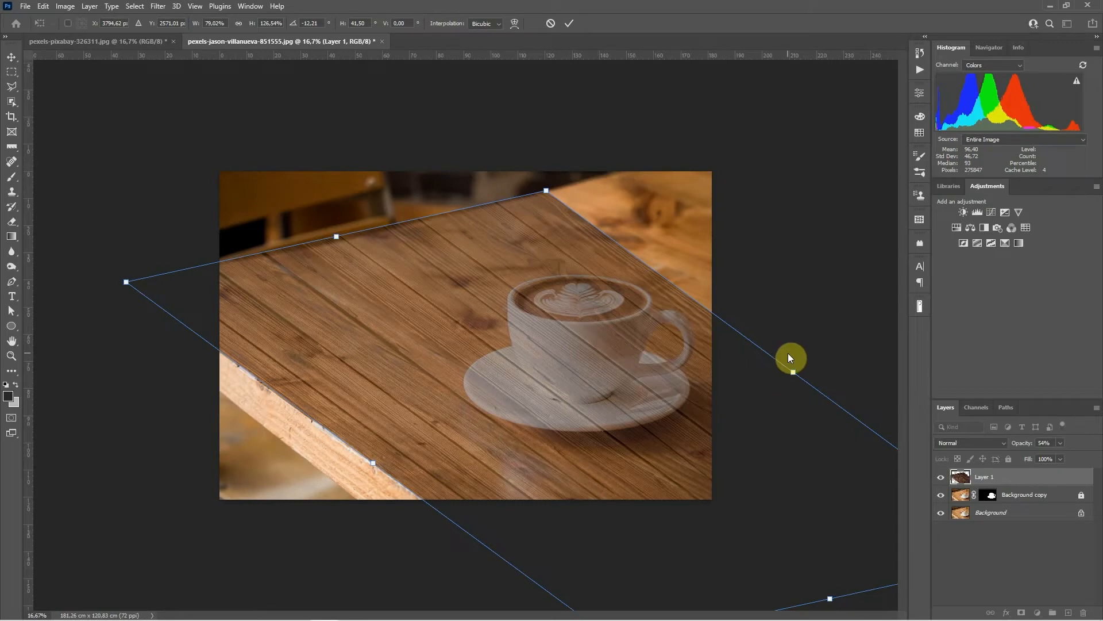
# Distort the plank layer's far lower-right corner outward and upward so the planks fan out towards the viewer, and commit the transform
pyautogui.hotkey('ctrl', '-')
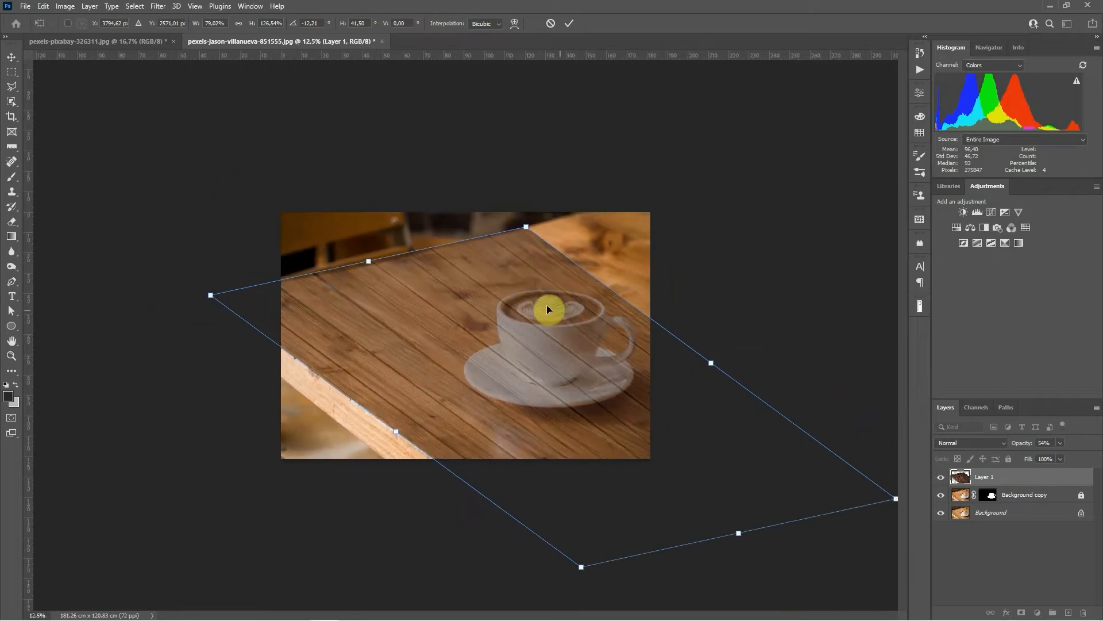
pyautogui.click(43, 6)
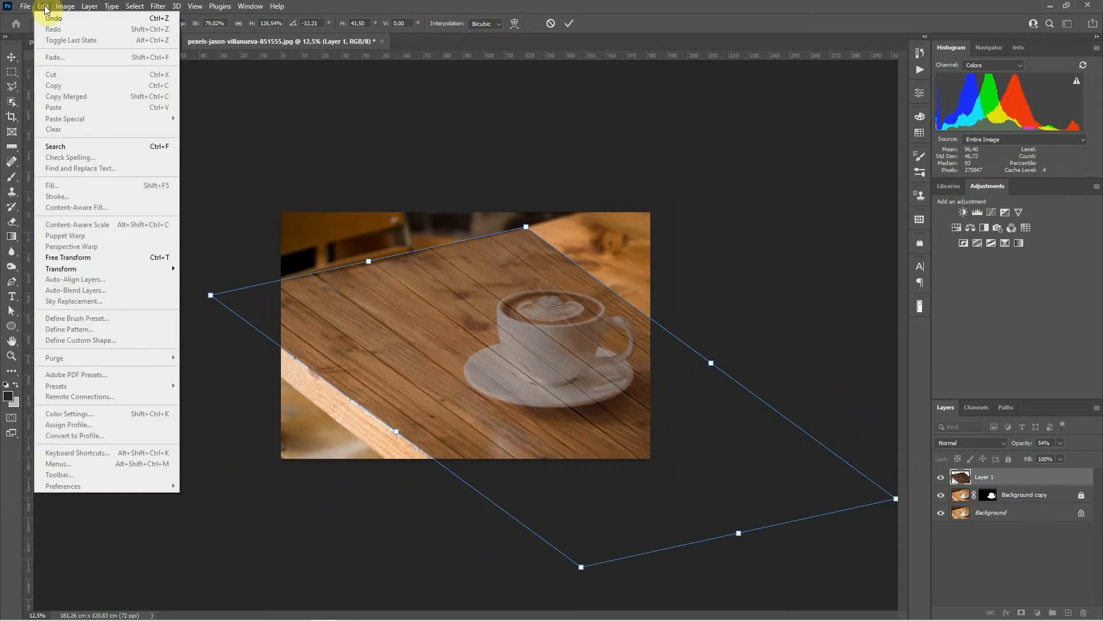
pyautogui.moveTo(92, 269)
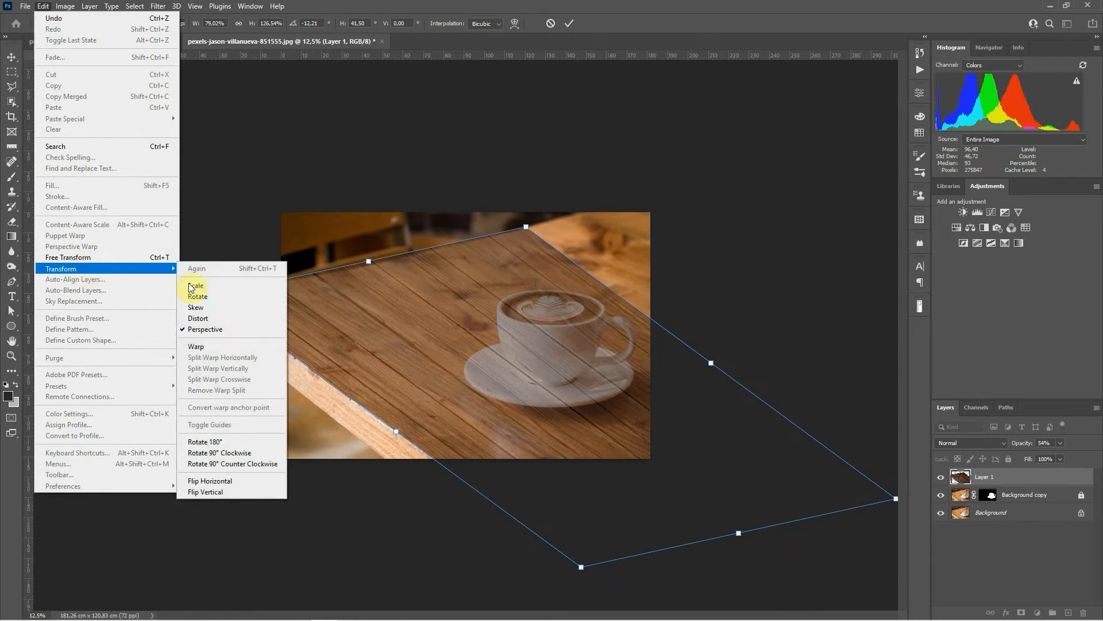
pyautogui.click(224, 319)
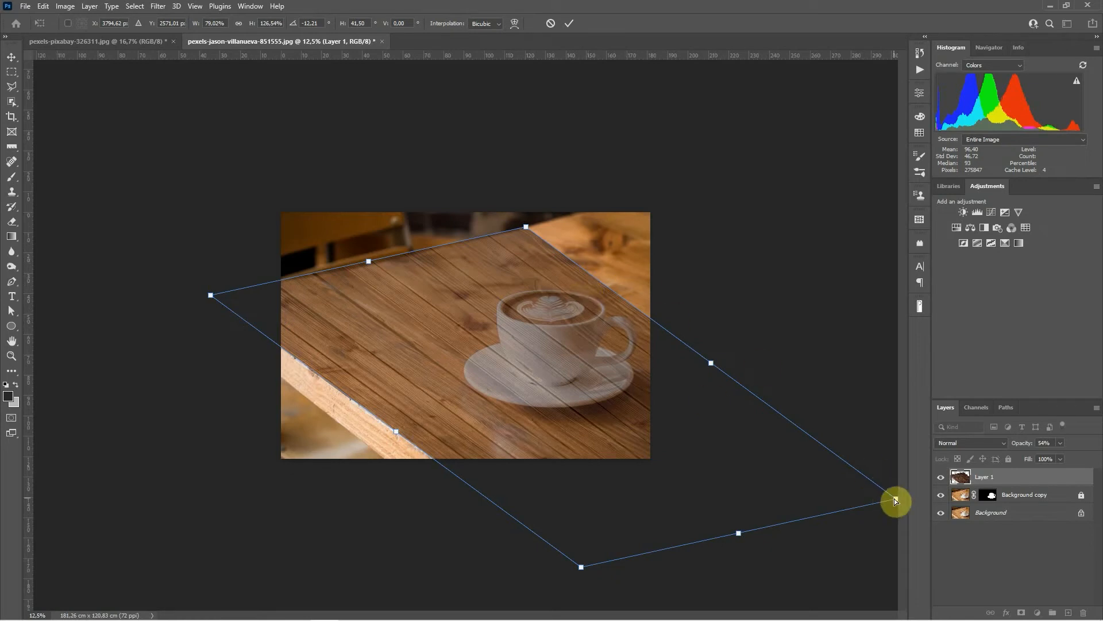
pyautogui.moveTo(896, 500); pyautogui.dragTo(958, 433)
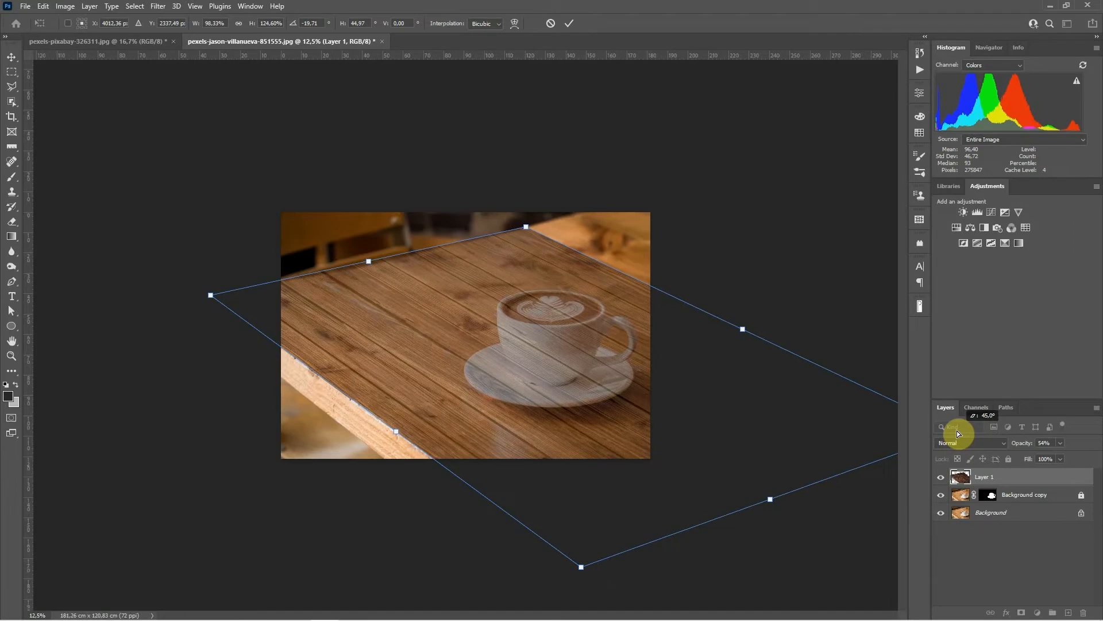
pyautogui.moveTo(958, 432); pyautogui.dragTo(958, 434)
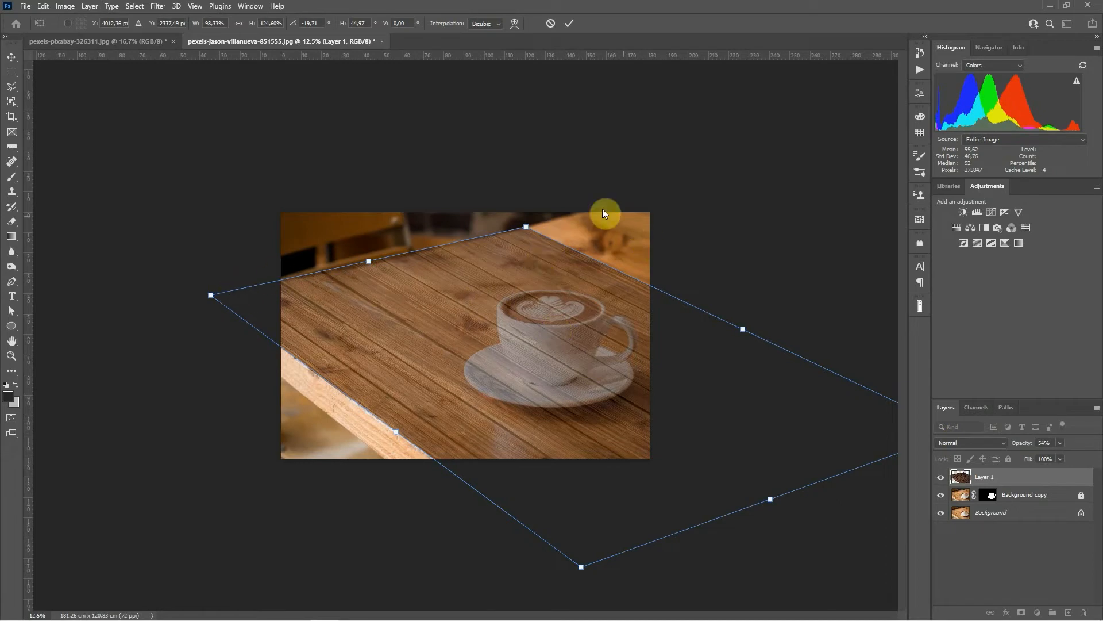
pyautogui.click(567, 23)
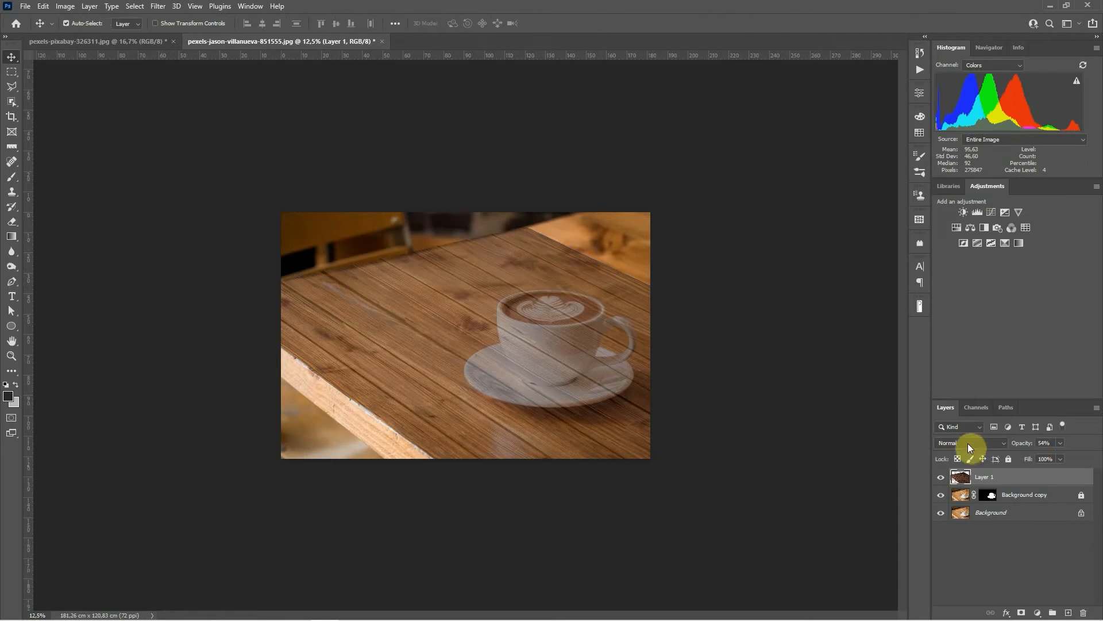
# Set the wood plank layer's opacity to 100% and move it below the masked Background copy layer
pyautogui.moveTo(1027, 447); pyautogui.dragTo(1099, 454)
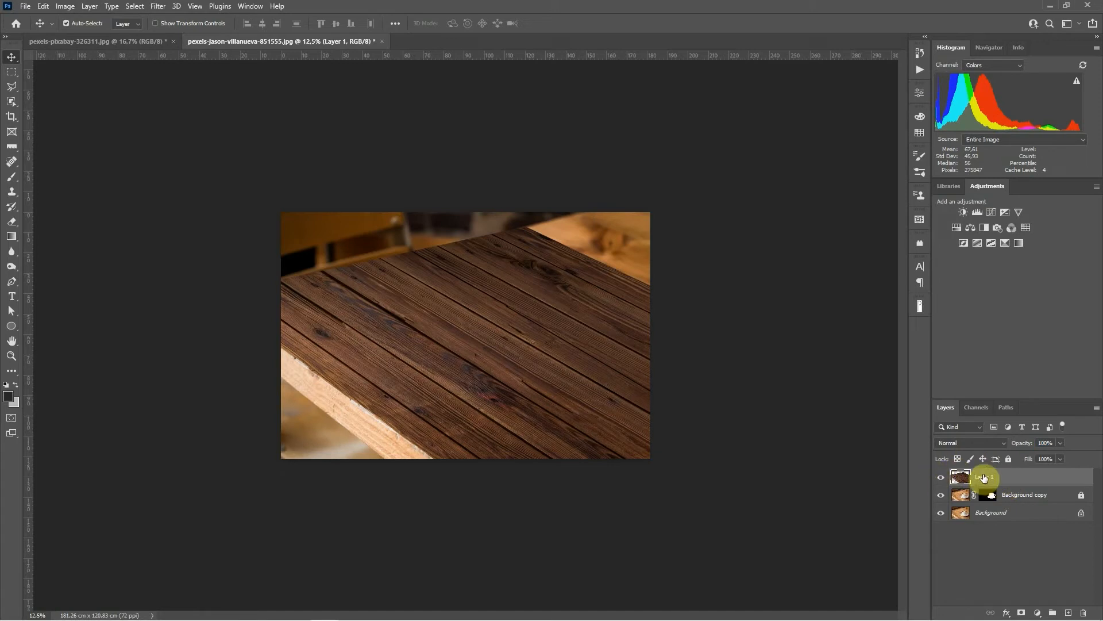
pyautogui.moveTo(985, 478); pyautogui.dragTo(985, 506)
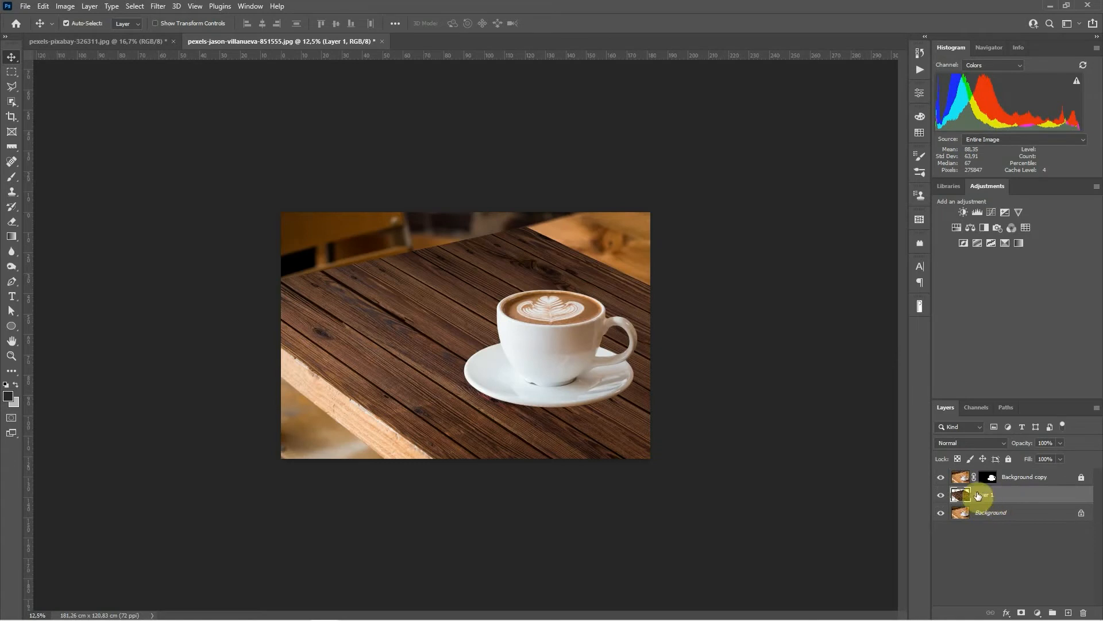
# Unlock the masked Background copy layer, and rename it Cup and the wood plank layer Table01
pyautogui.doubleClick(1076, 476)
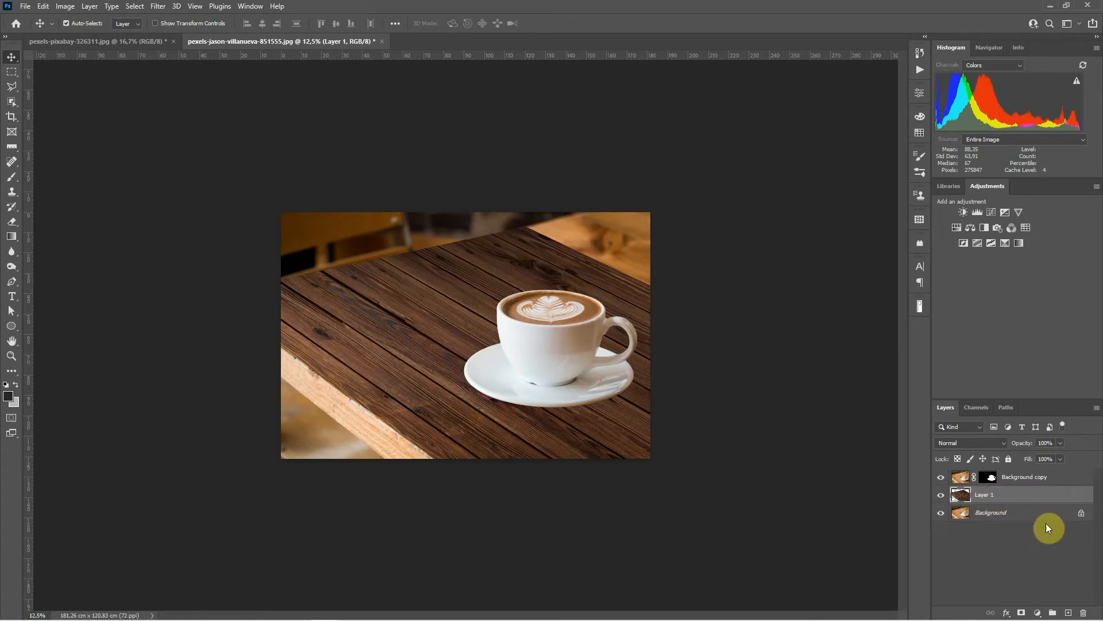
pyautogui.click(770, 258)
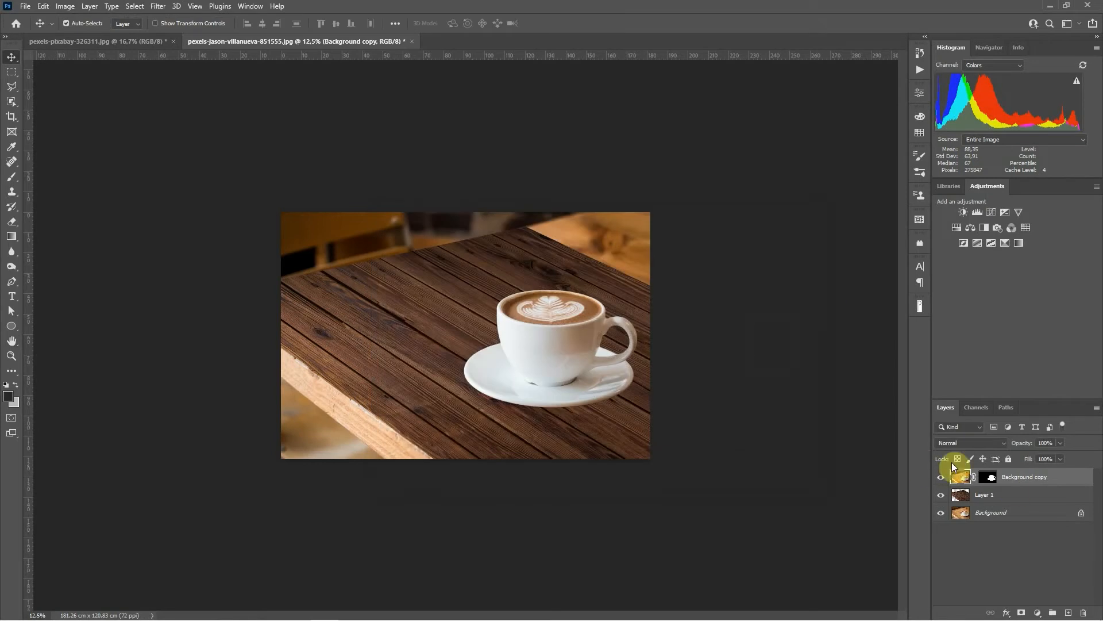
pyautogui.doubleClick(1016, 479)
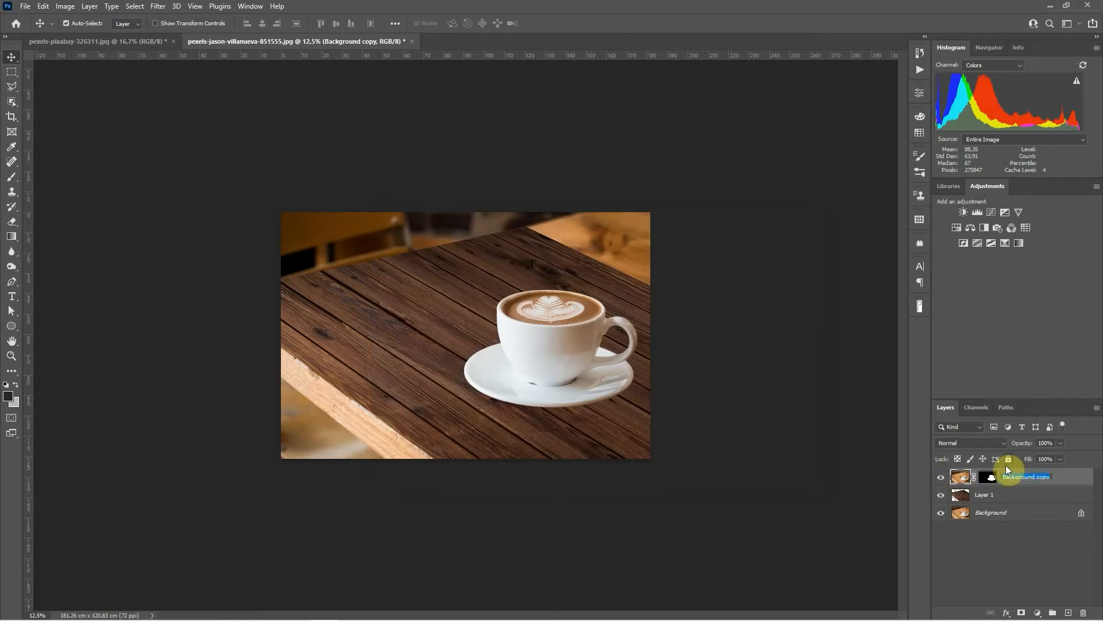
pyautogui.write('Cup')
pyautogui.press('Return')
pyautogui.doubleClick(986, 495)
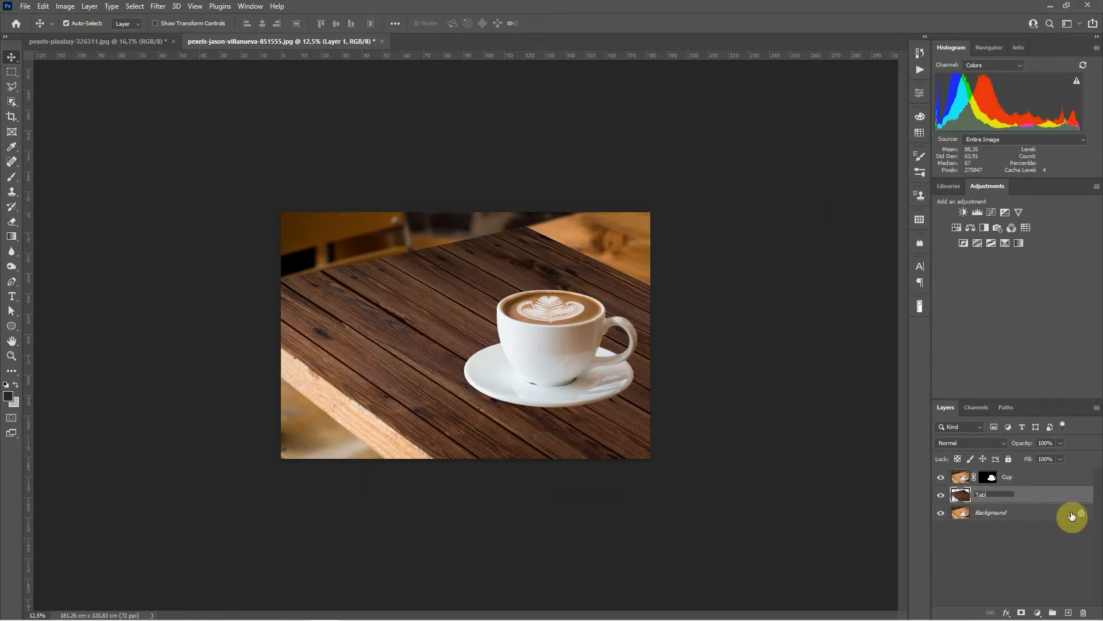
pyautogui.write('Table01')
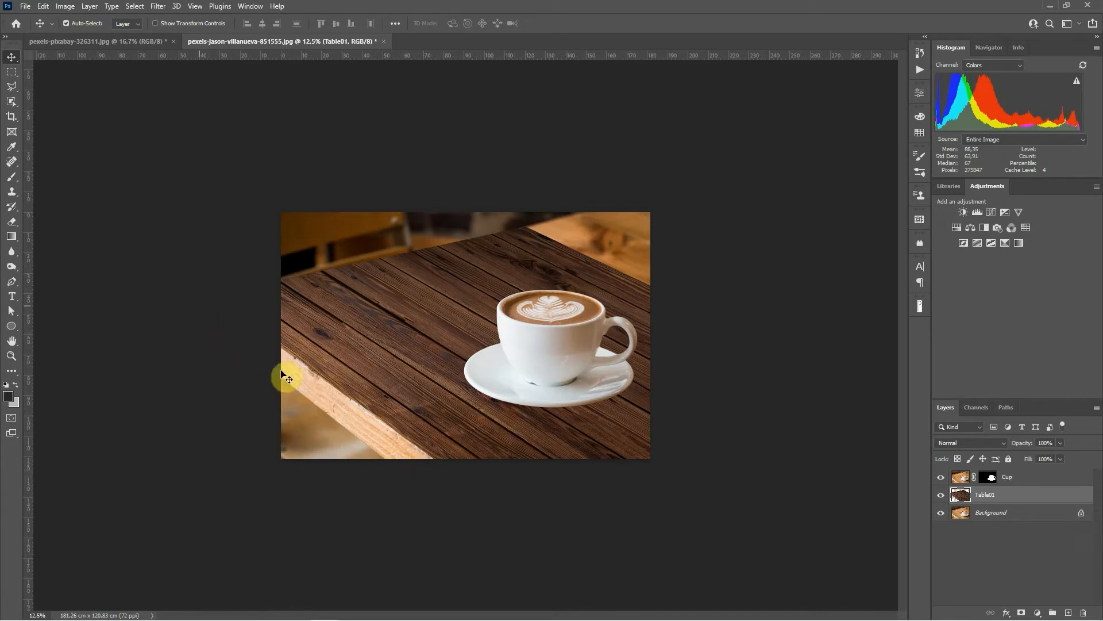
# Copy the wood plank image into the cup document again, between Cup and Table01, and lower its opacity to 53%
pyautogui.click(105, 41)
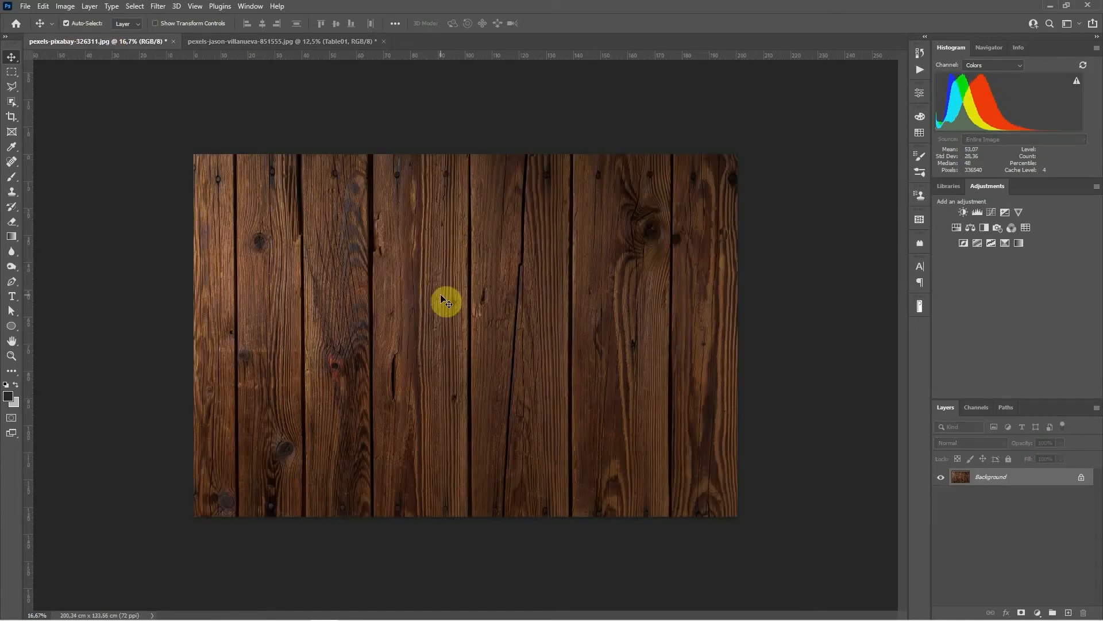
pyautogui.click(217, 42)
pyautogui.moveTo(218, 41); pyautogui.dragTo(476, 332)
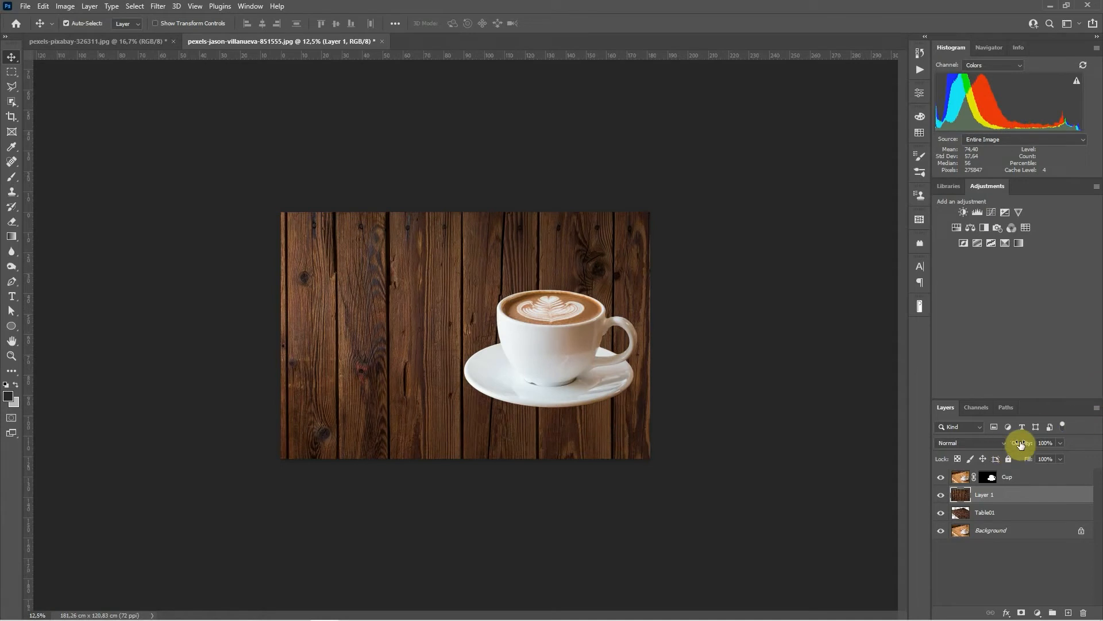
pyautogui.moveTo(1024, 447); pyautogui.dragTo(996, 446)
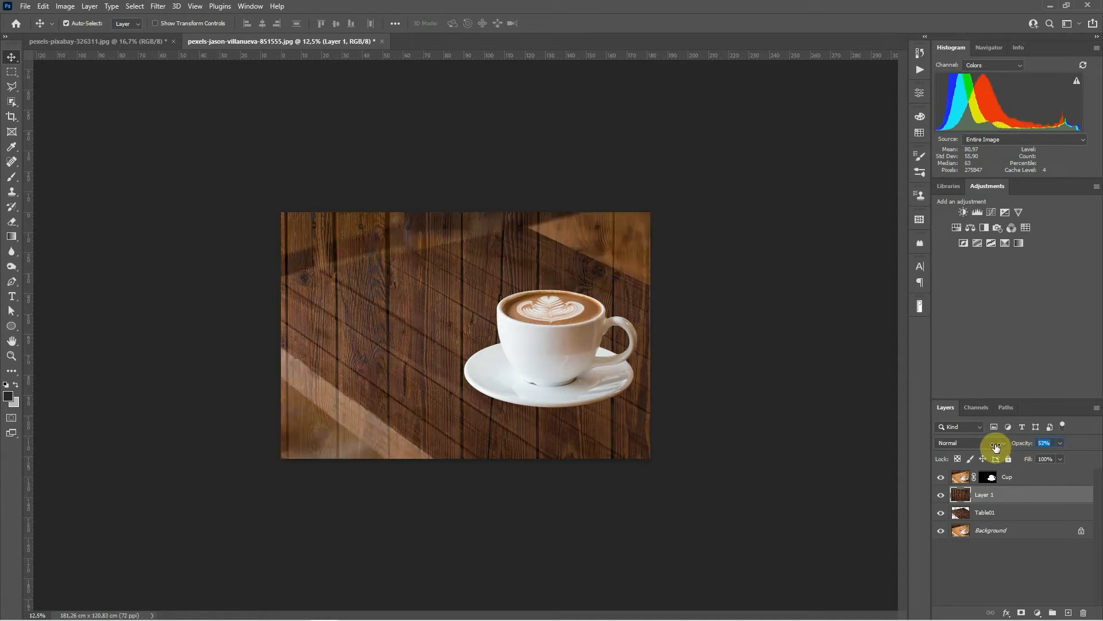
# Transform the semi-transparent plank layer with Perspective, slanting its planks parallel to the table's front side edge, shift it down over that edge, and commit
pyautogui.press('ctrl')
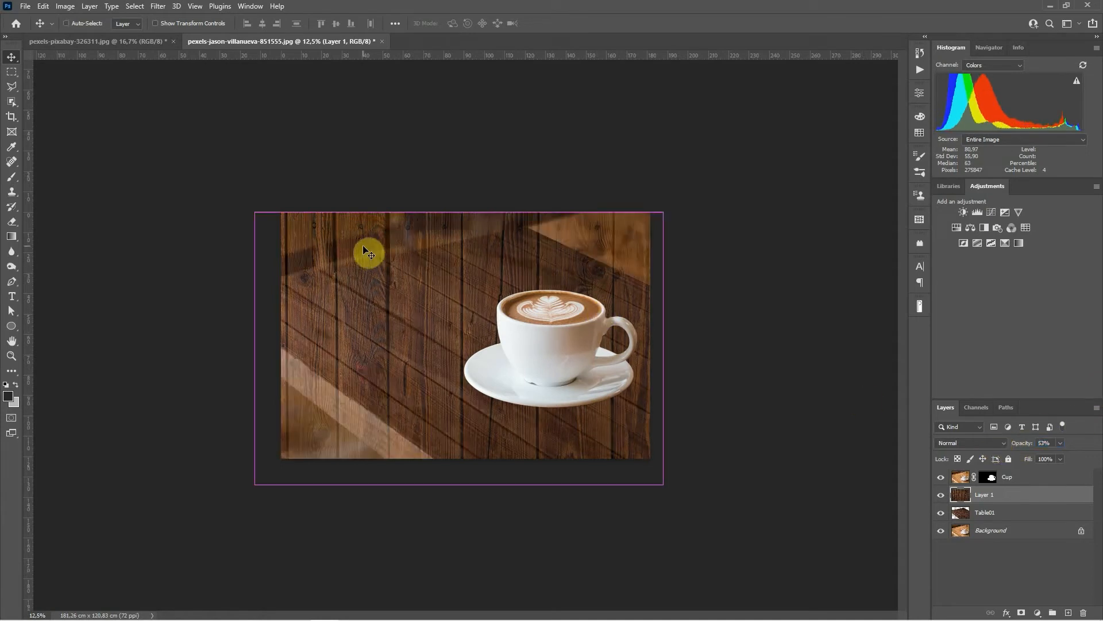
pyautogui.hotkey('ctrl', 't')
pyautogui.click(43, 6)
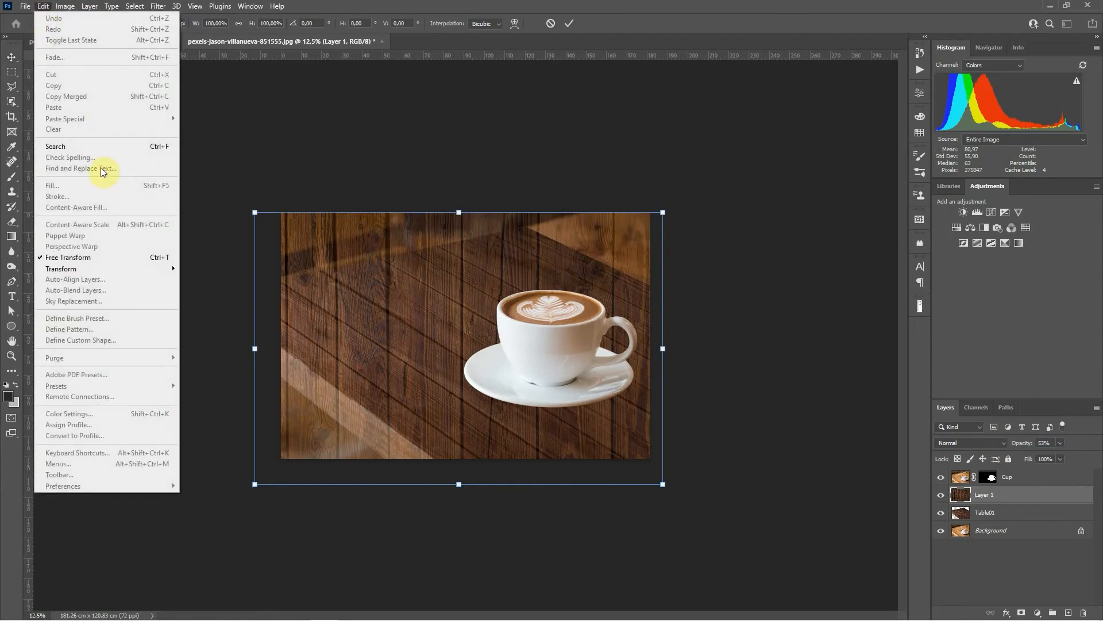
pyautogui.moveTo(108, 269)
pyautogui.click(213, 329)
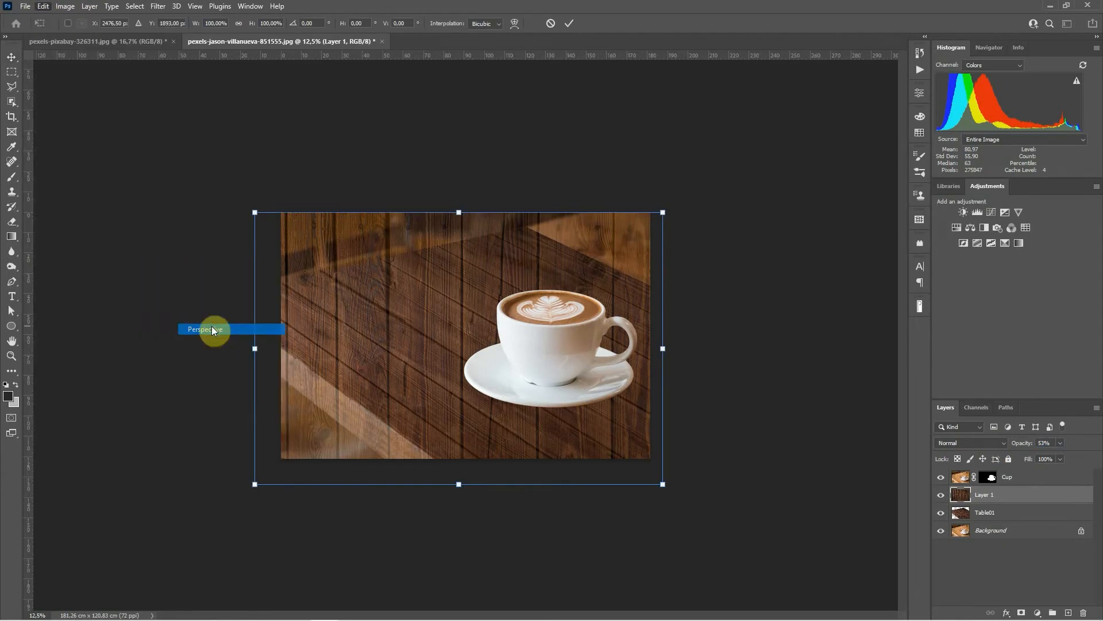
pyautogui.moveTo(459, 212); pyautogui.dragTo(278, 258)
pyautogui.moveTo(458, 483); pyautogui.dragTo(589, 477)
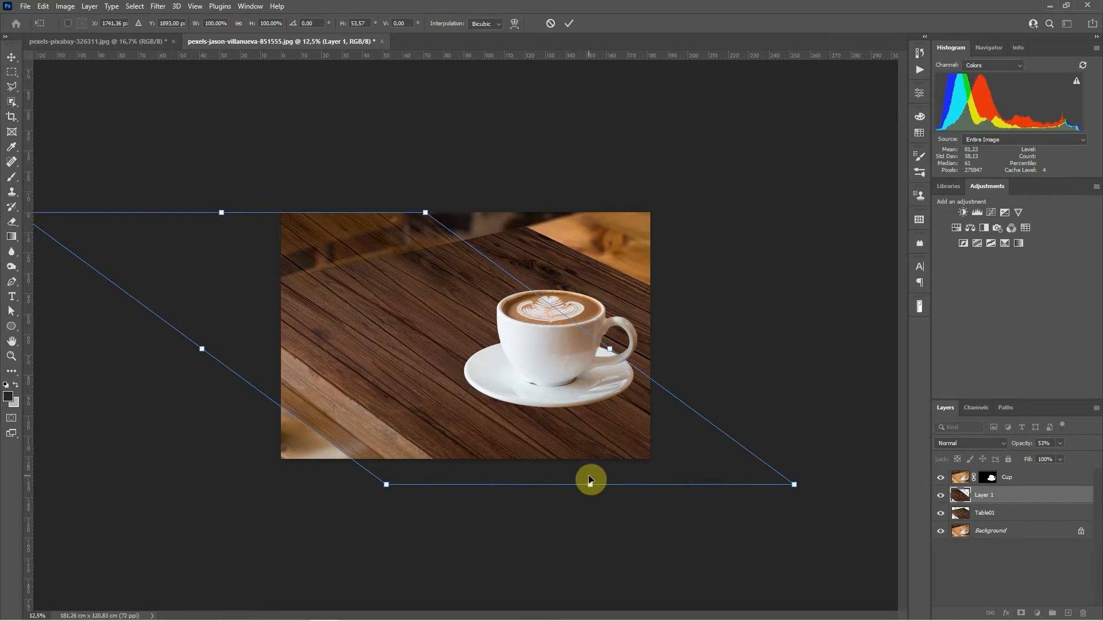
pyautogui.moveTo(416, 332); pyautogui.dragTo(363, 381)
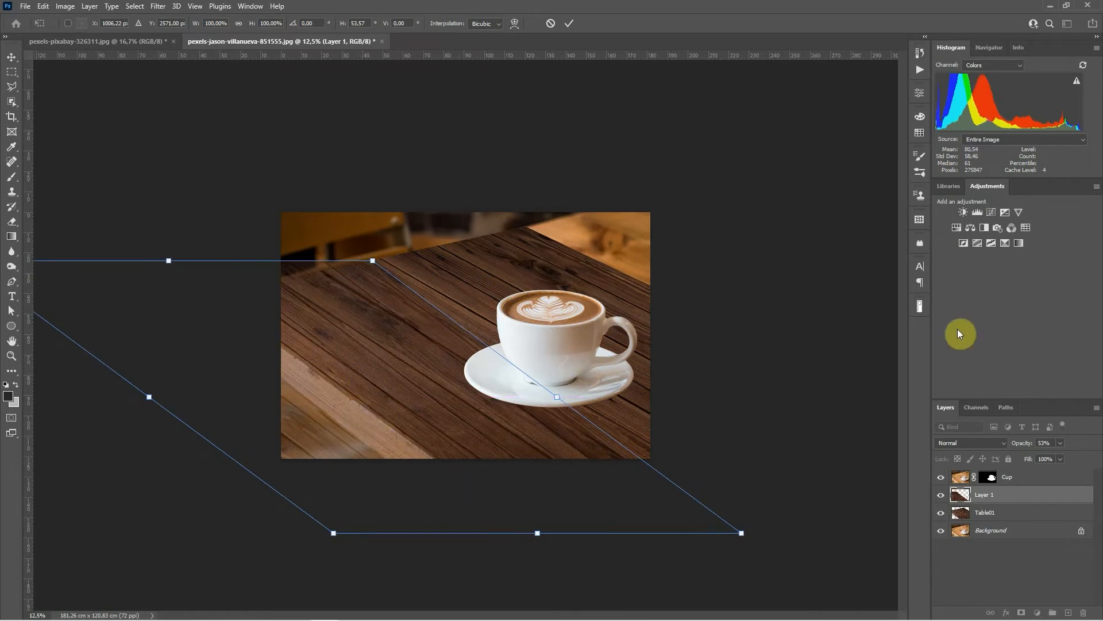
pyautogui.click(571, 22)
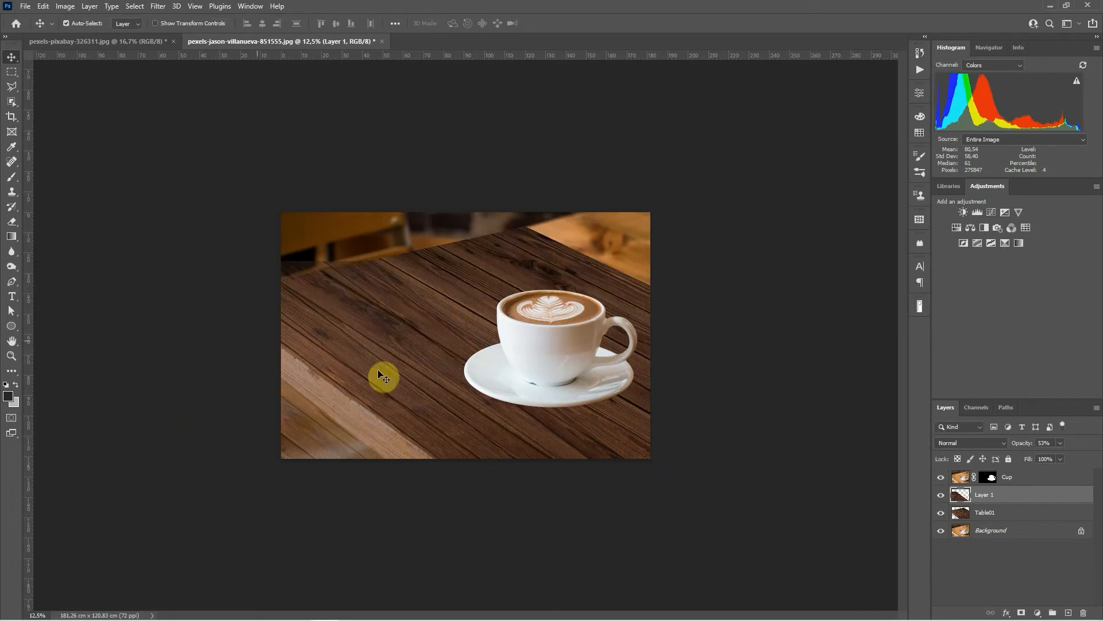
# Hide the second plank layer and outline the light wooden side edge of the table with the Polygonal Lasso
pyautogui.click(942, 495)
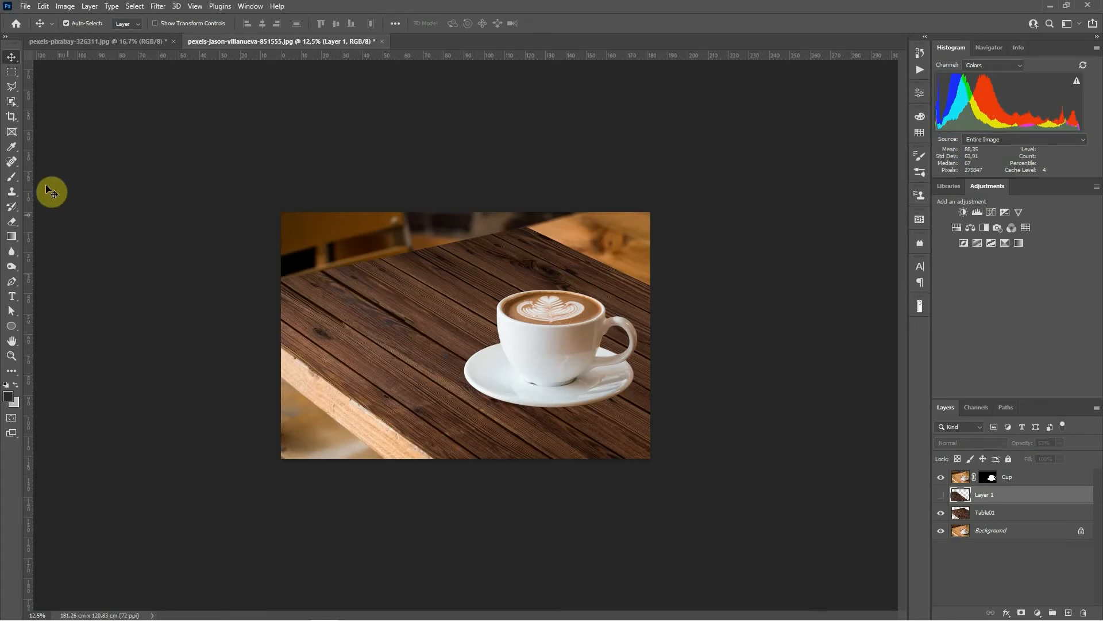
pyautogui.click(16, 88)
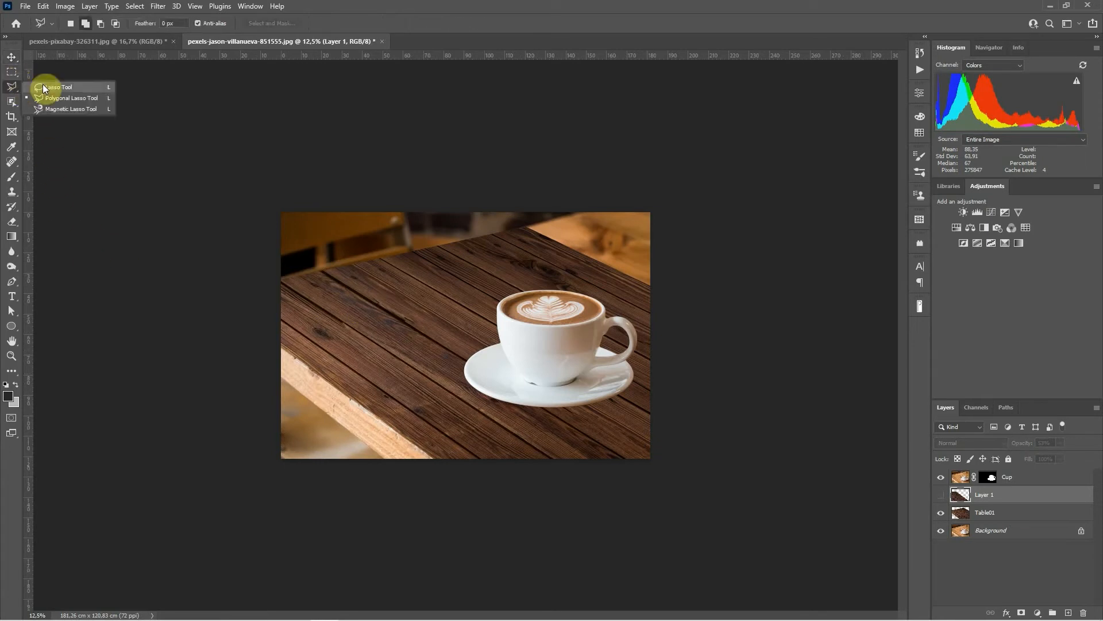
pyautogui.click(60, 99)
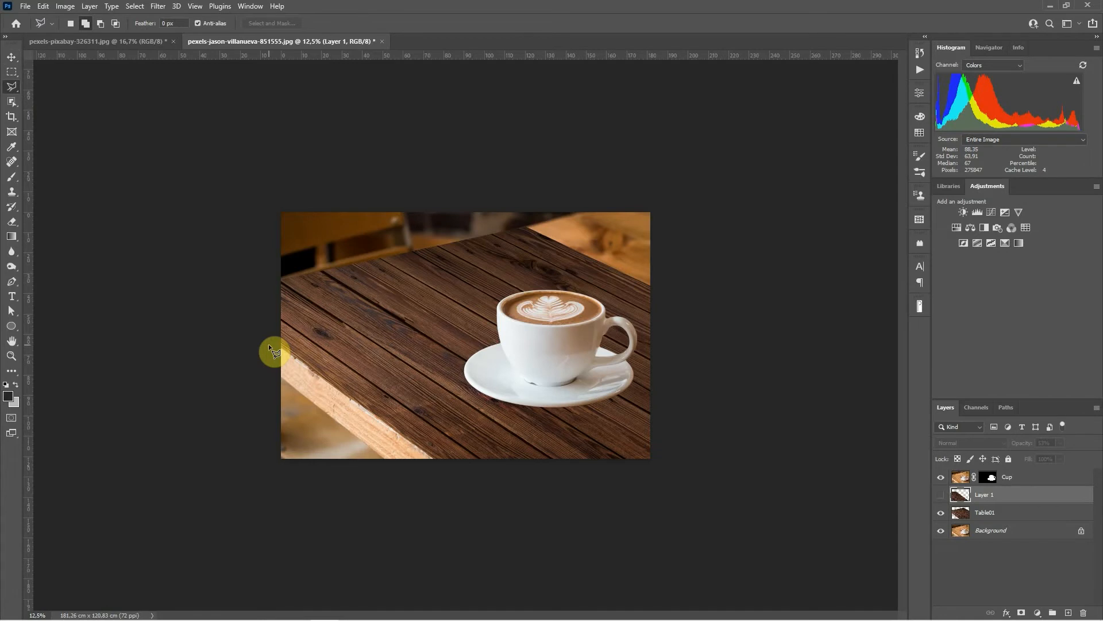
pyautogui.scroll(3, 268, 343)
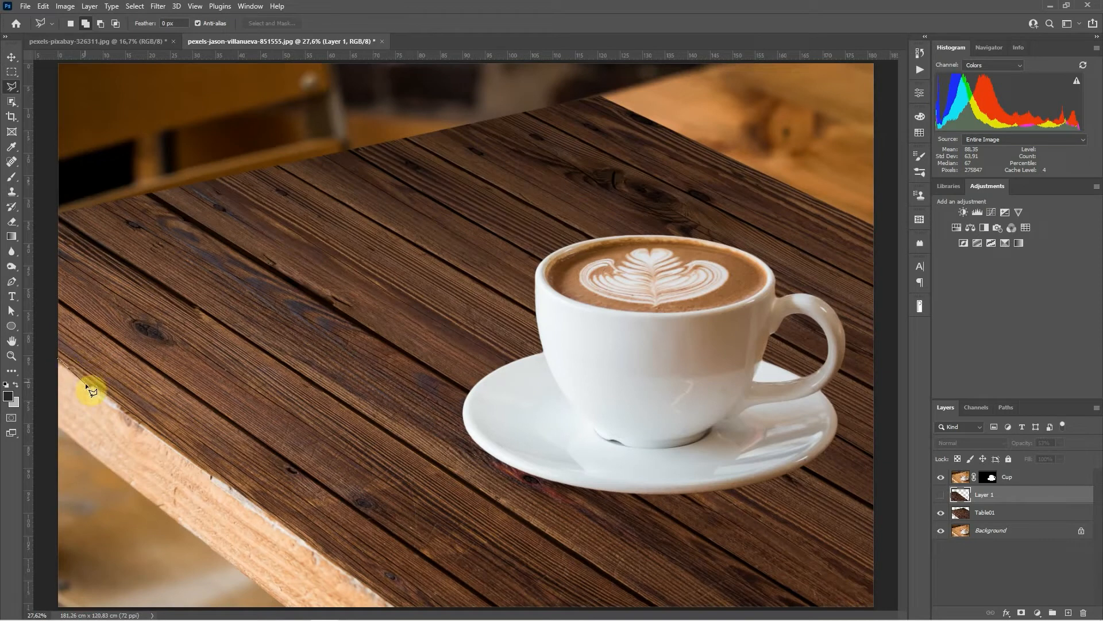
pyautogui.click(405, 612)
pyautogui.click(288, 609)
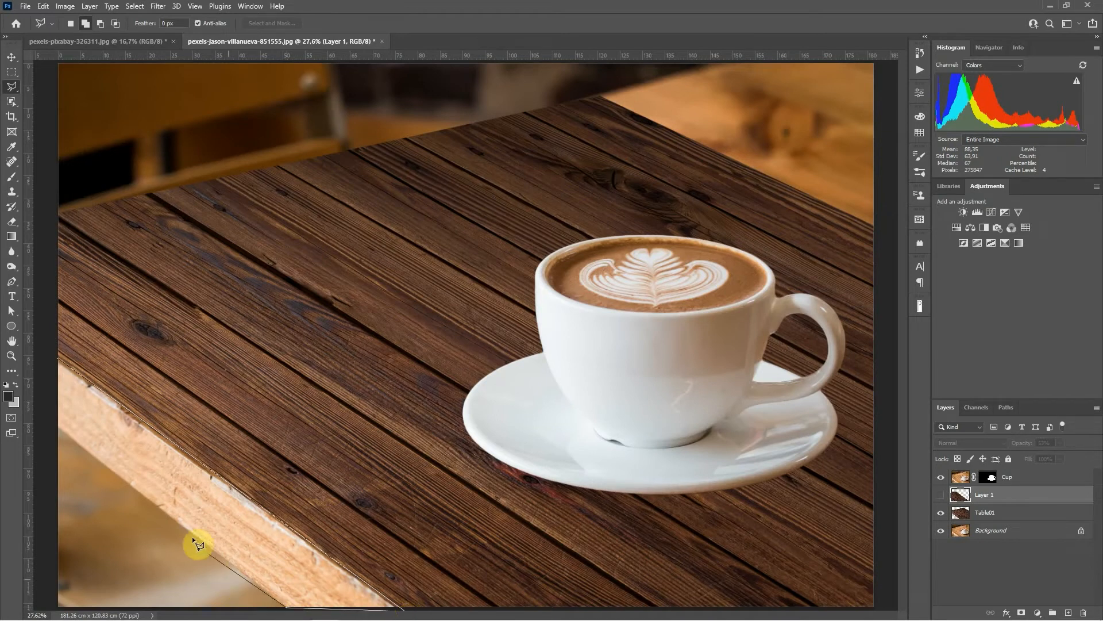
pyautogui.click(54, 427)
pyautogui.click(59, 359)
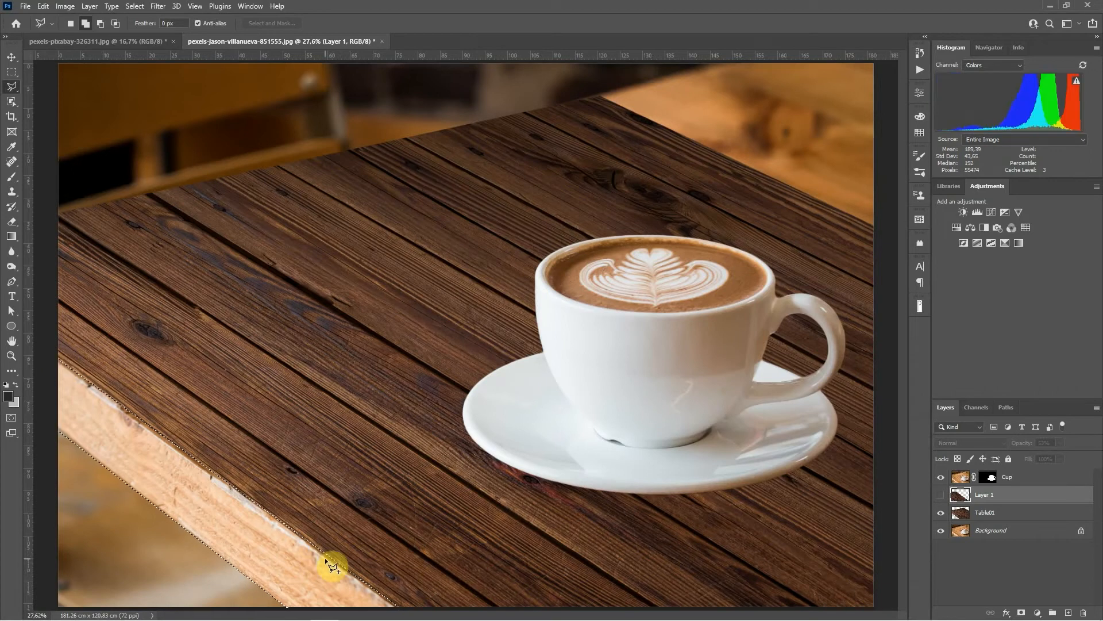
# Show the second plank layer at 100% opacity, mask it to the side-edge selection, and compare it with the original edge
pyautogui.click(942, 495)
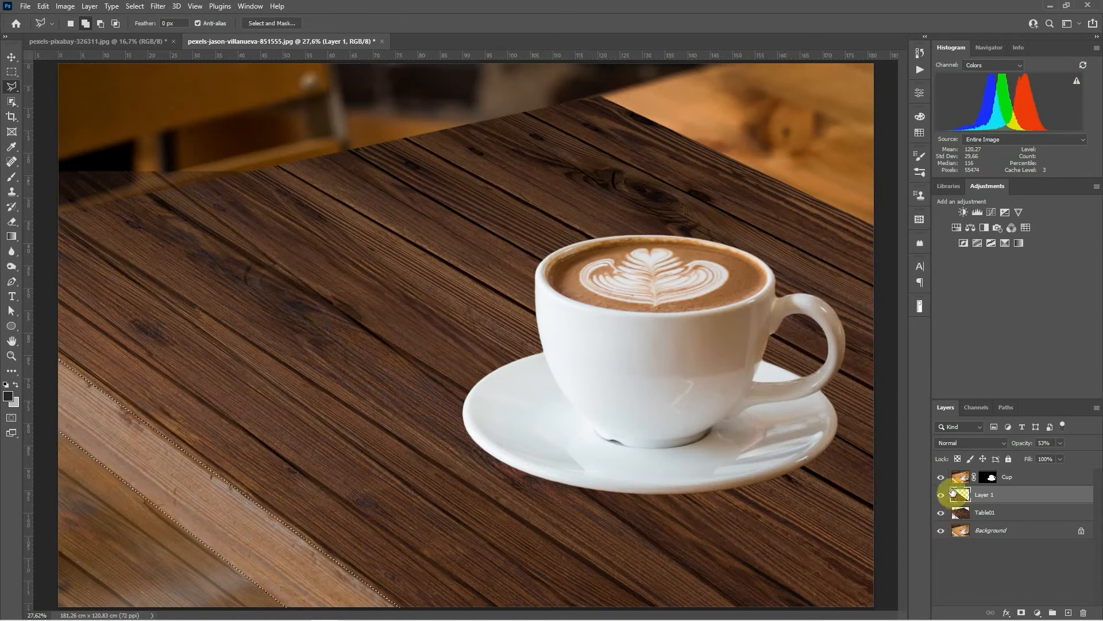
pyautogui.moveTo(1017, 446); pyautogui.dragTo(1091, 446)
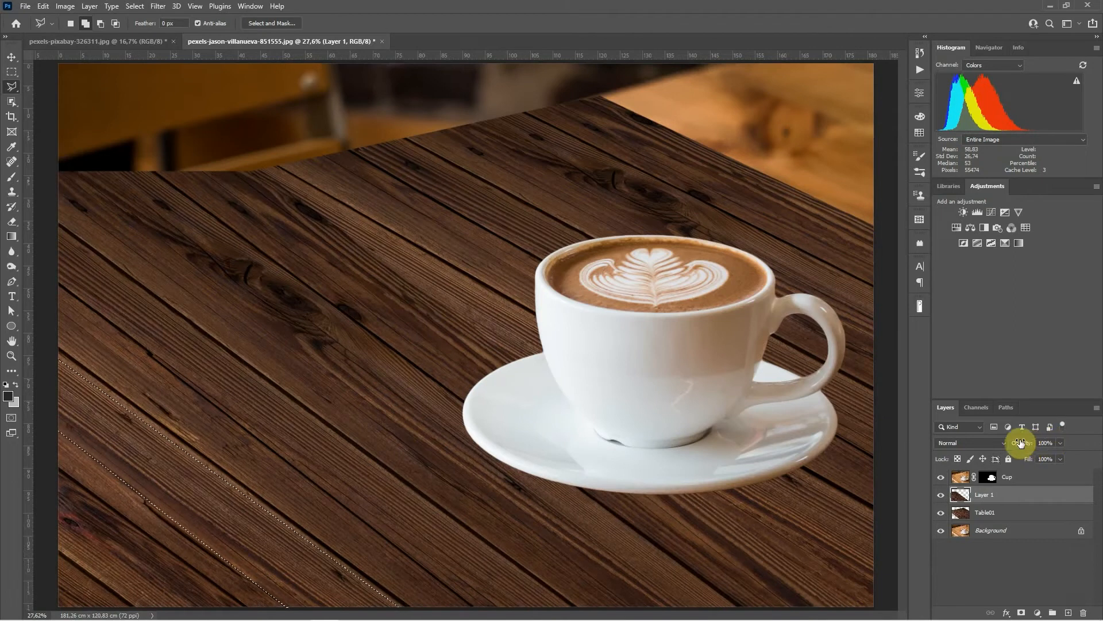
pyautogui.click(1023, 614)
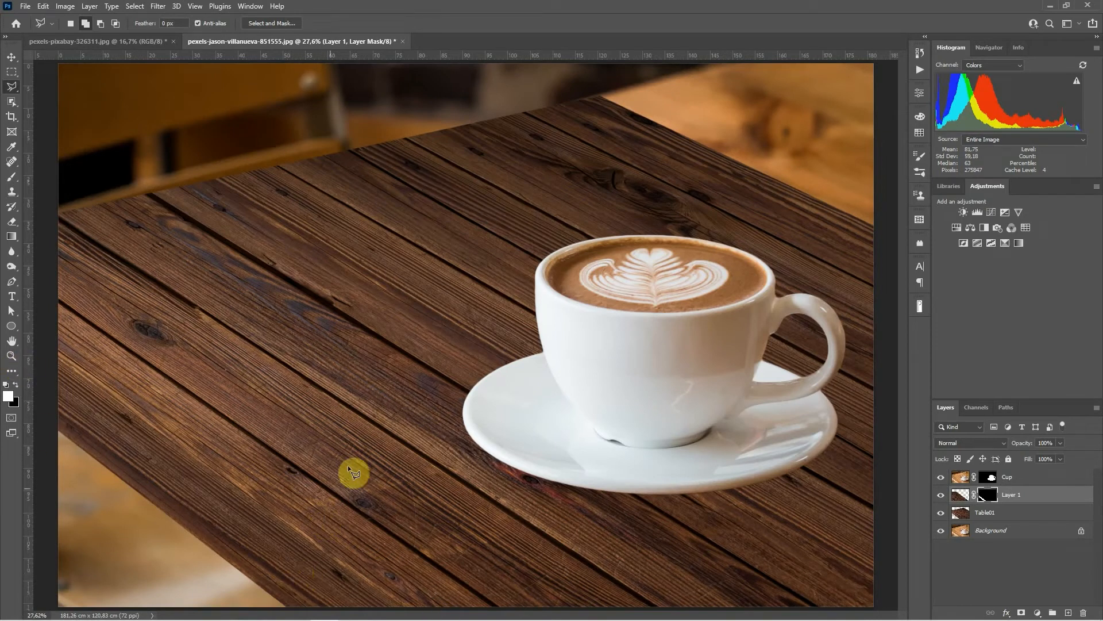
pyautogui.click(940, 496)
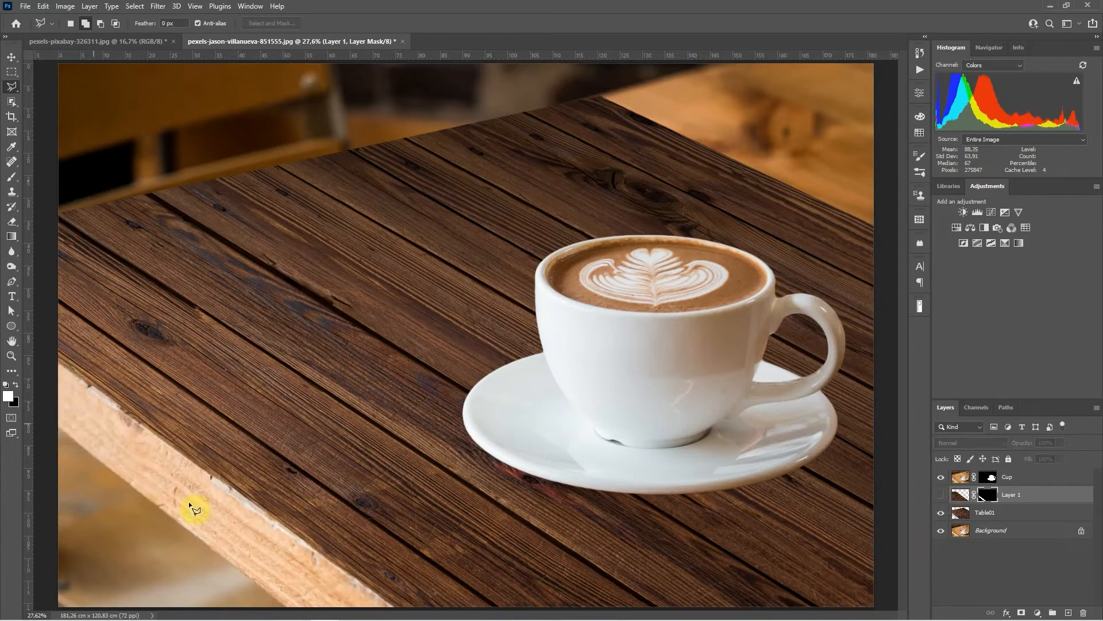
pyautogui.click(941, 494)
# Add a Curves adjustment clipped to the masked side-edge plank layer, and brighten the edge with a curve point at input 66, output 22
pyautogui.click(1037, 612)
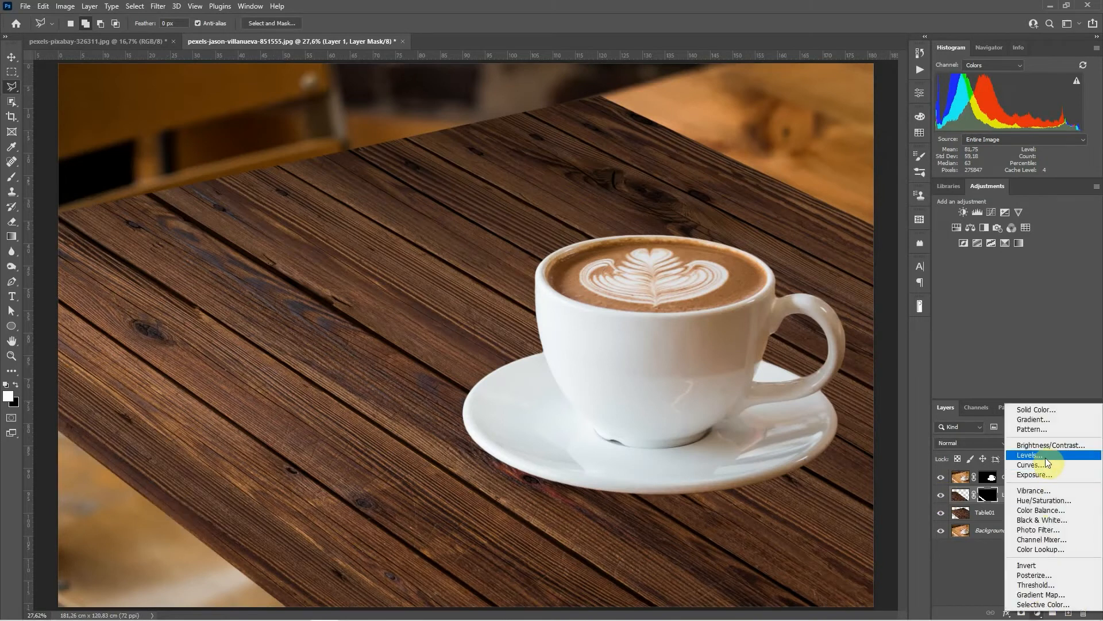
pyautogui.click(1029, 465)
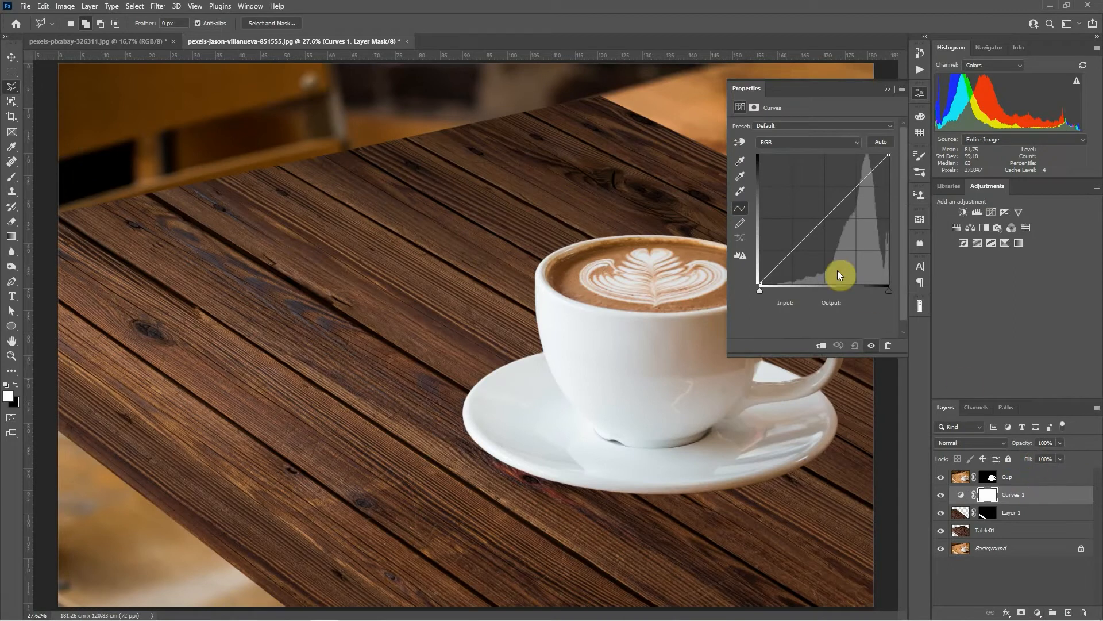
pyautogui.moveTo(822, 218); pyautogui.dragTo(829, 239)
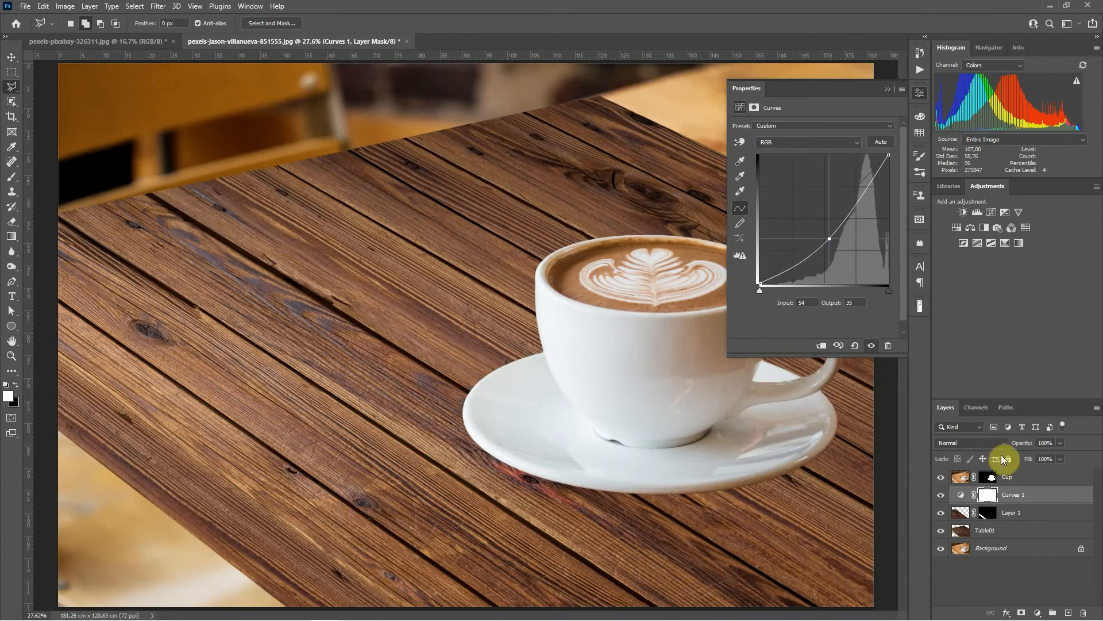
pyautogui.click(89, 7)
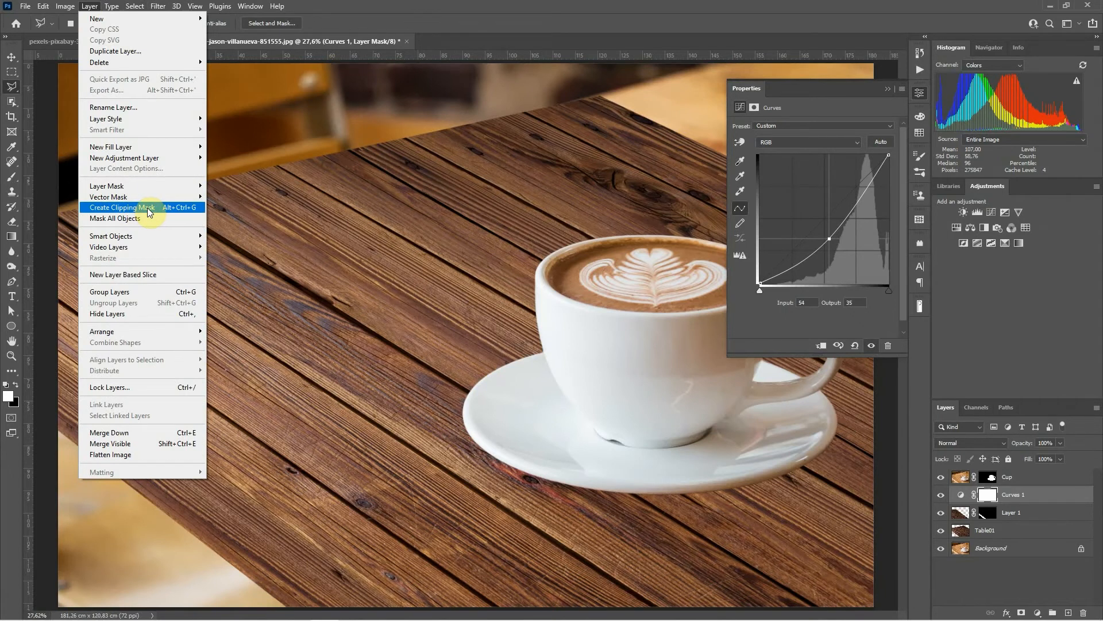
pyautogui.click(147, 208)
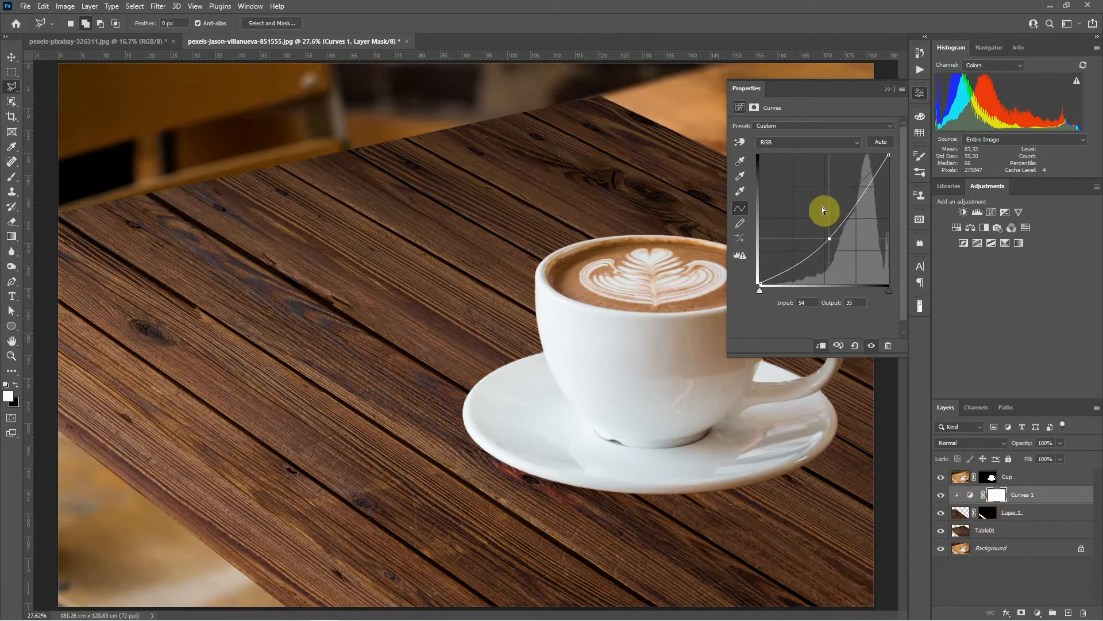
pyautogui.moveTo(829, 240); pyautogui.dragTo(845, 259)
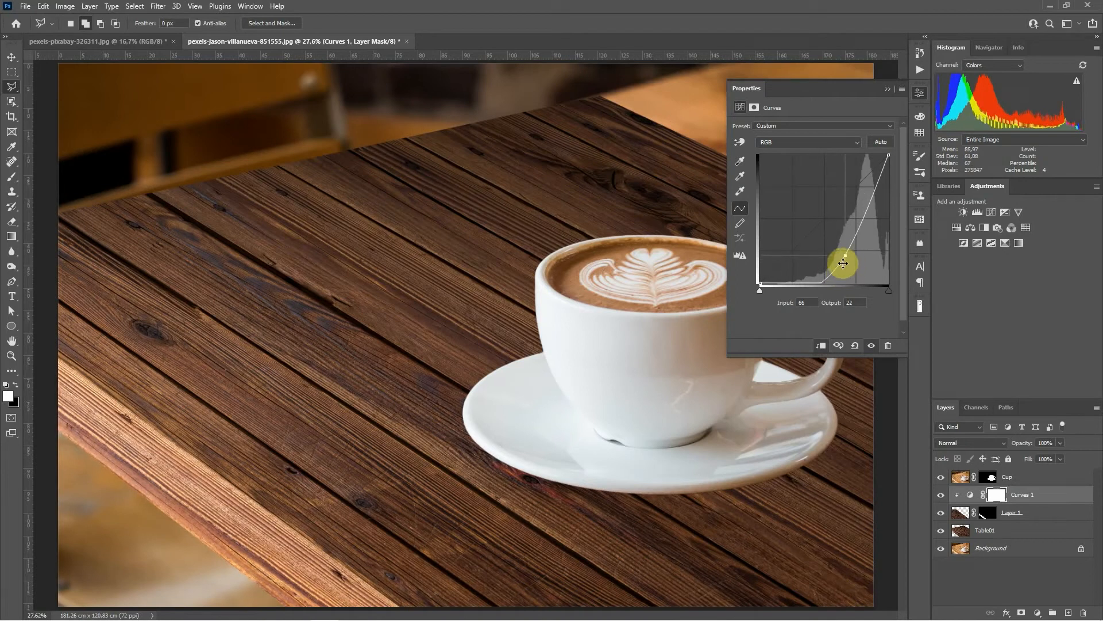
pyautogui.click(888, 87)
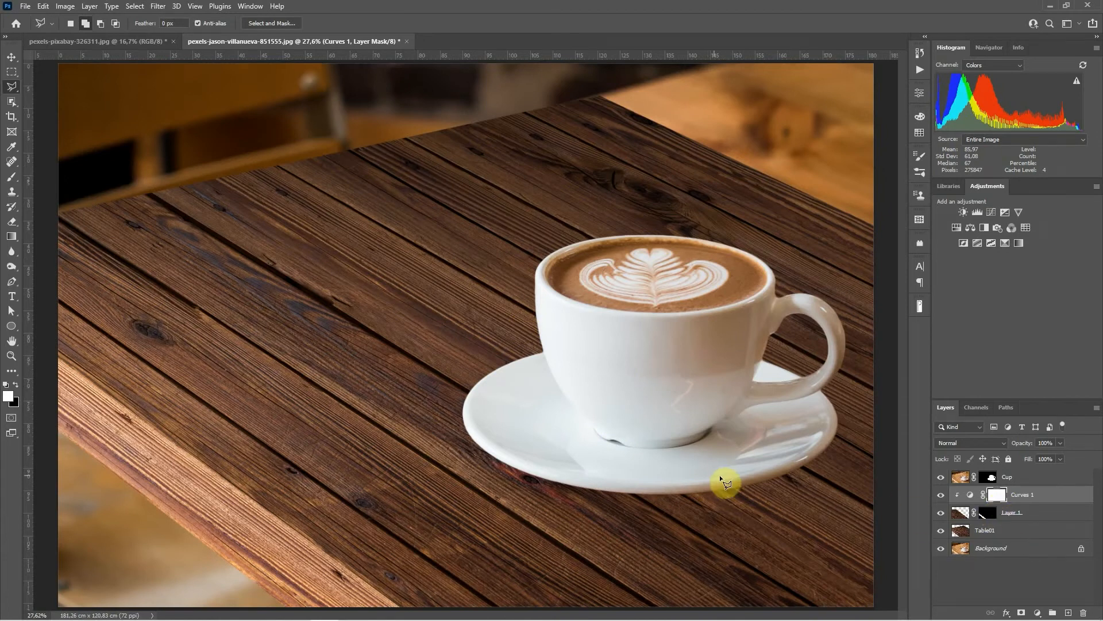
# Create a new layer below Cup and draw a wide, flat elliptical selection around the lower part of the saucer
pyautogui.click(13, 73)
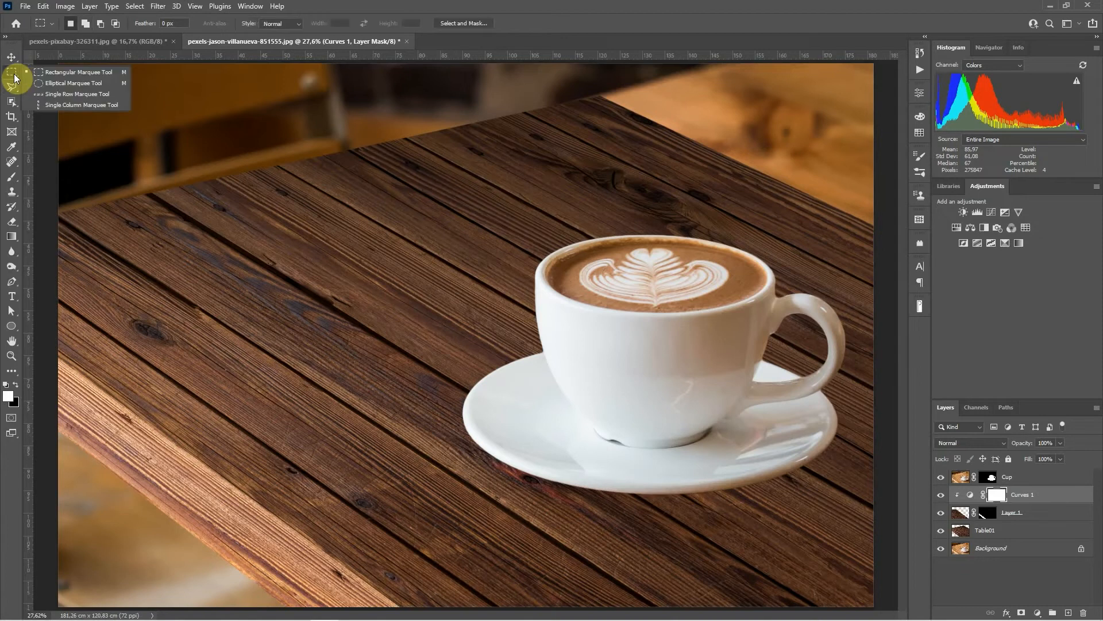
pyautogui.click(52, 86)
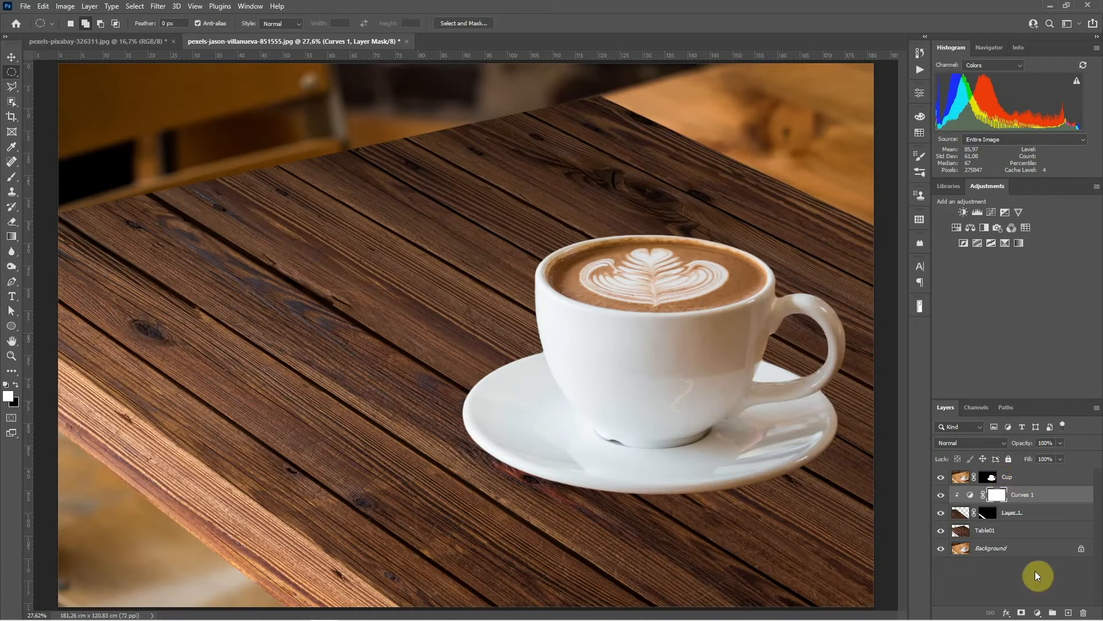
pyautogui.click(1069, 613)
pyautogui.press('x')
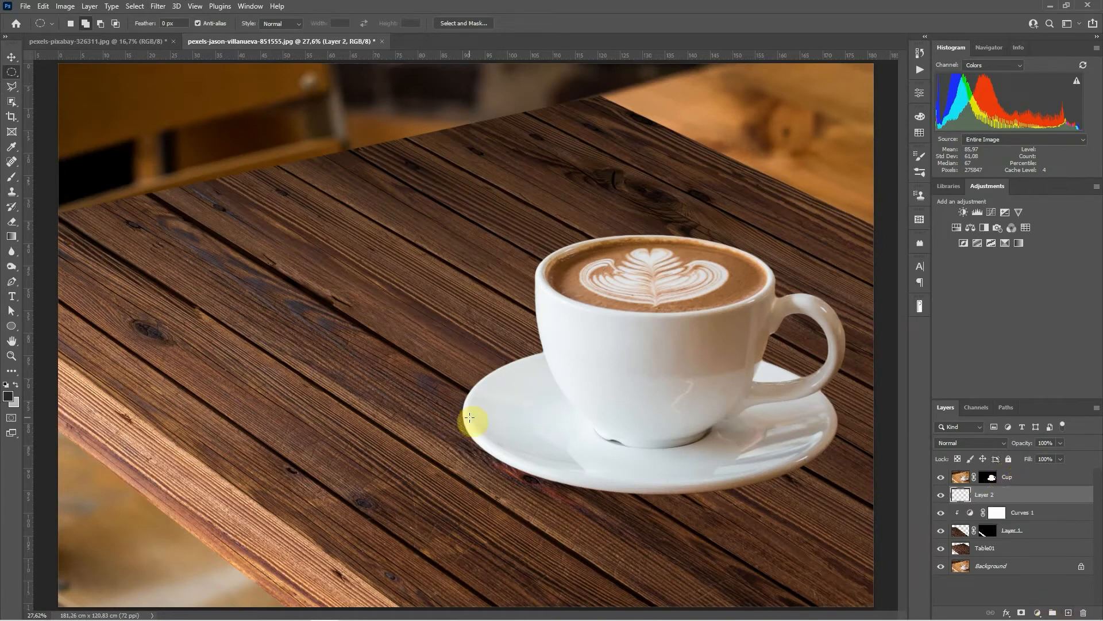
pyautogui.moveTo(463, 432); pyautogui.dragTo(843, 498)
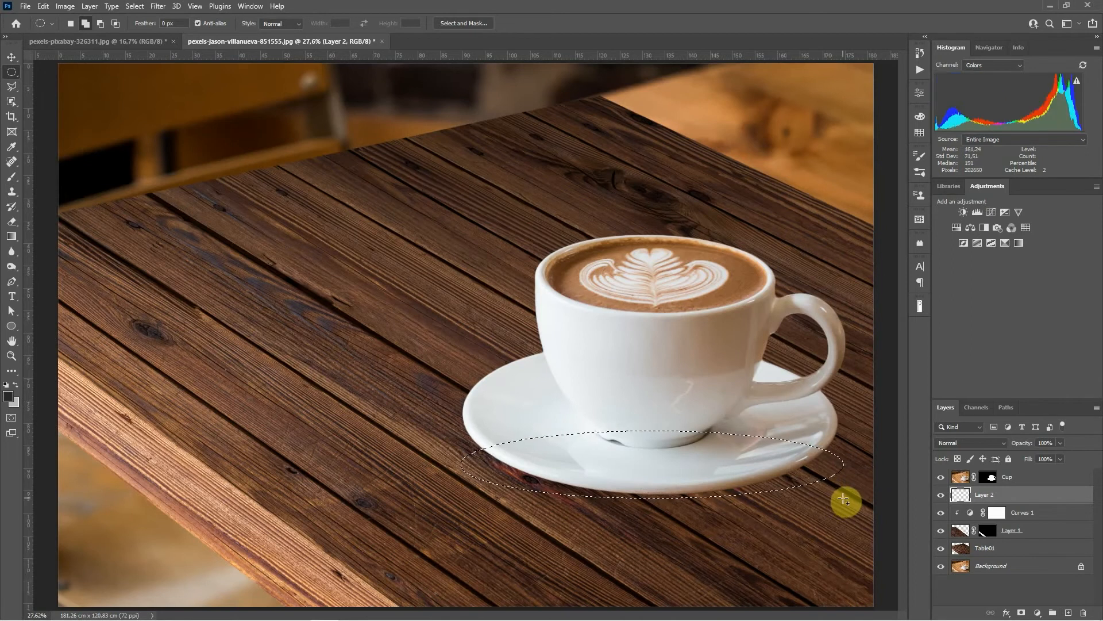
# Soften the elliptical selection in Select and Mask with Smooth 51 and Feather 91,4 px, and output it as a selection
pyautogui.click(473, 23)
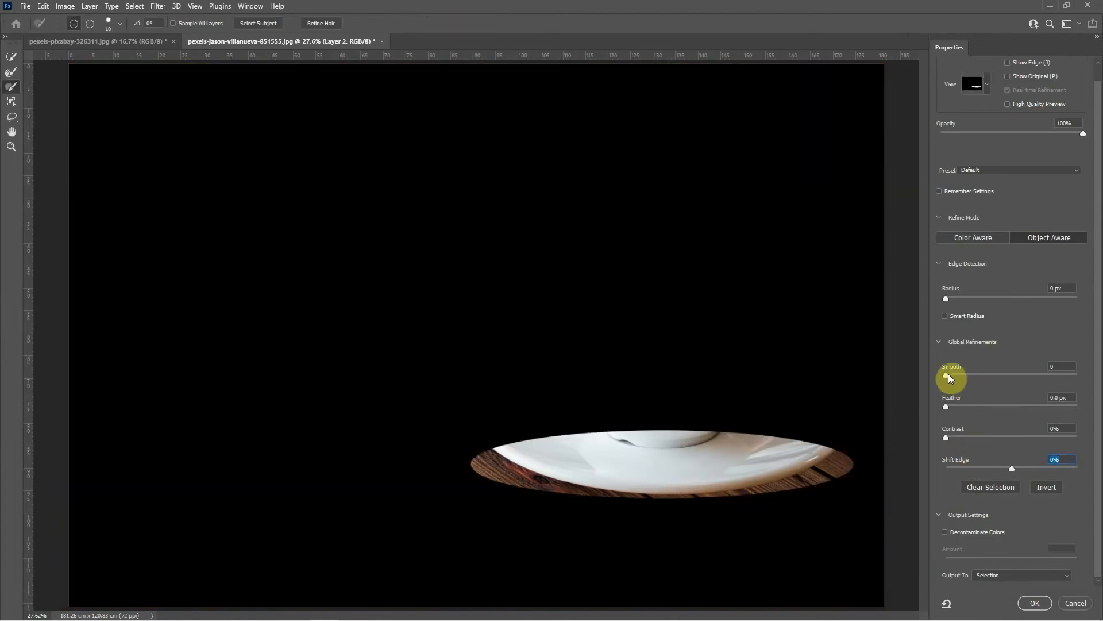
pyautogui.moveTo(949, 408); pyautogui.dragTo(1029, 404)
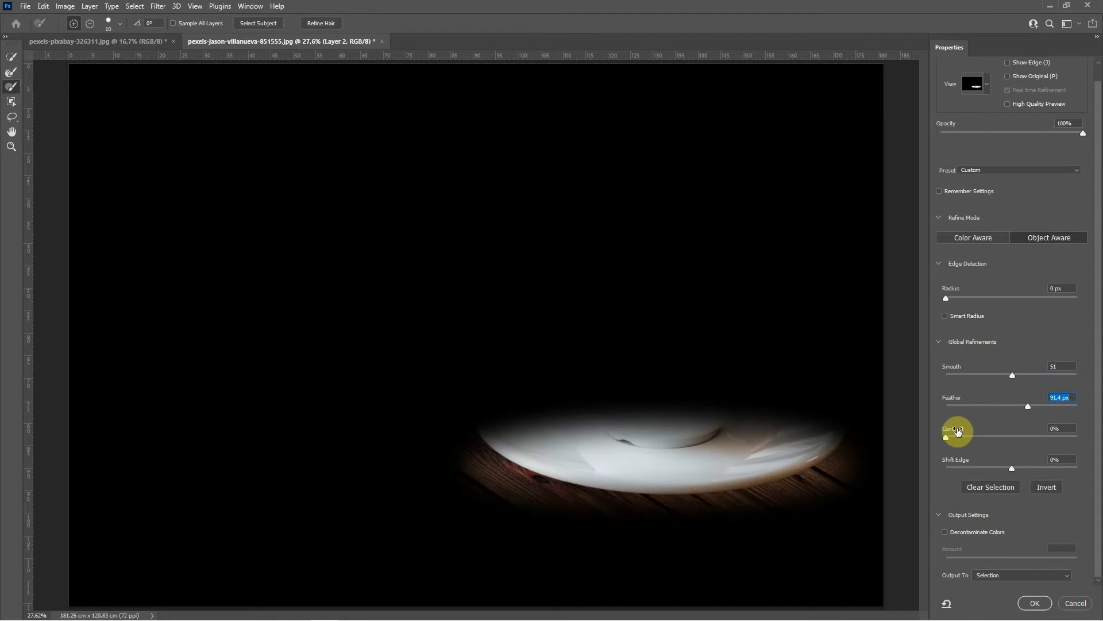
pyautogui.click(1035, 602)
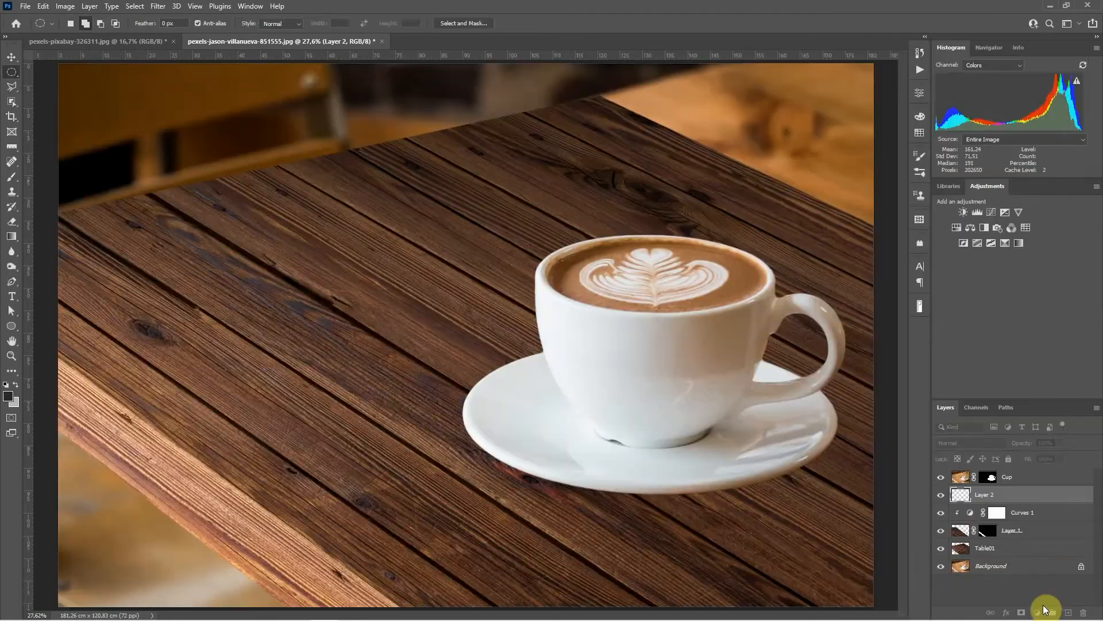
# Fill the softened selection with black on the new layer using the Paint Bucket, and rename the layer Shadow
pyautogui.click(11, 238)
pyautogui.click(51, 247)
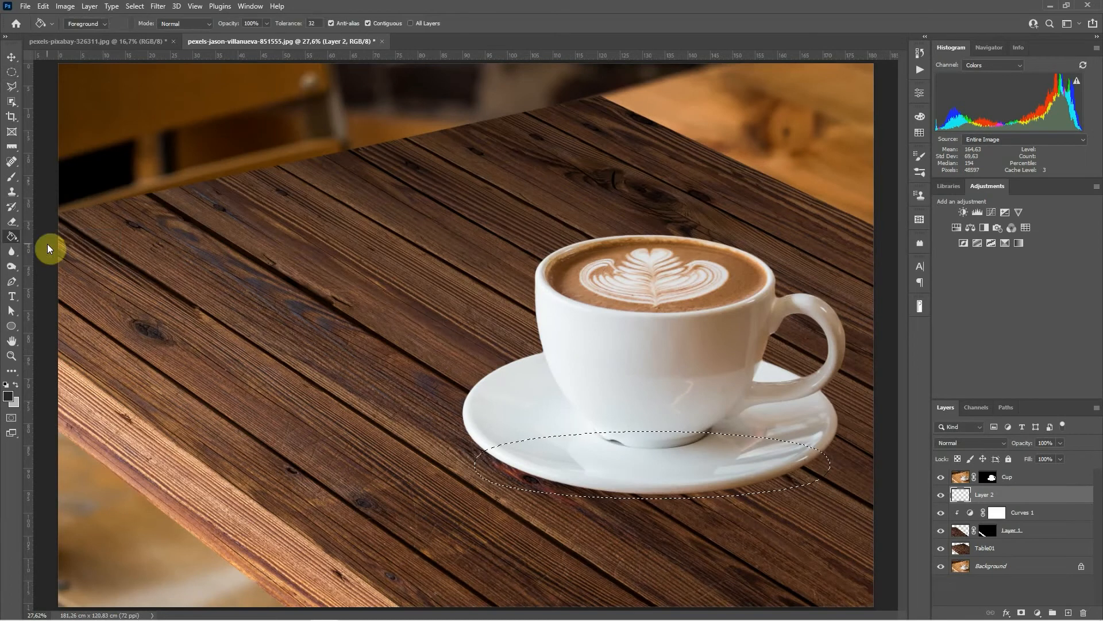
pyautogui.click(6, 384)
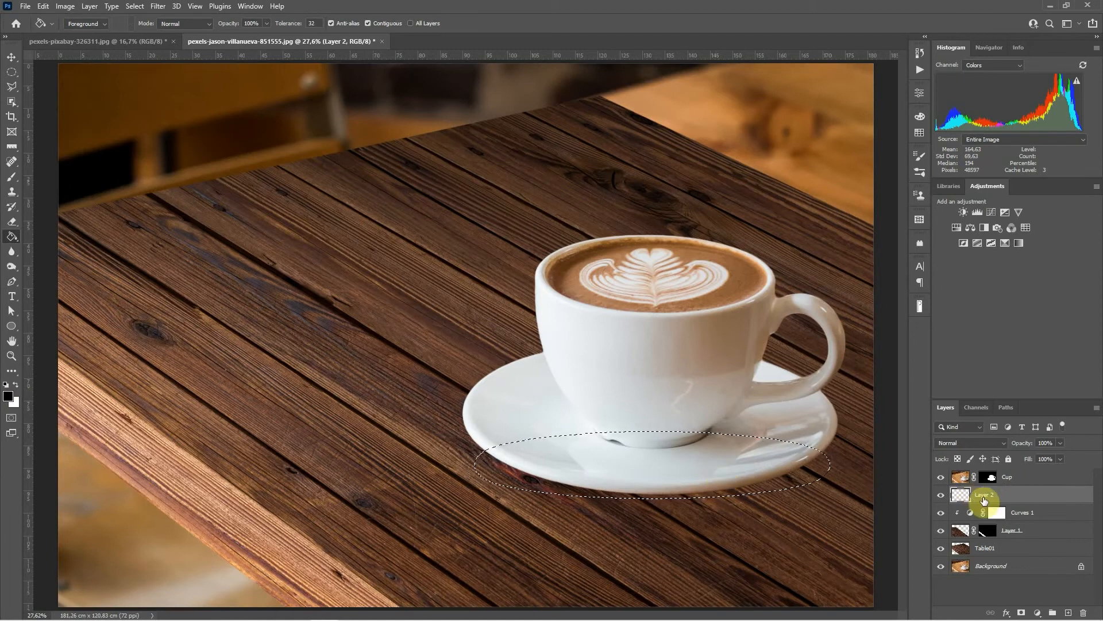
pyautogui.click(656, 469)
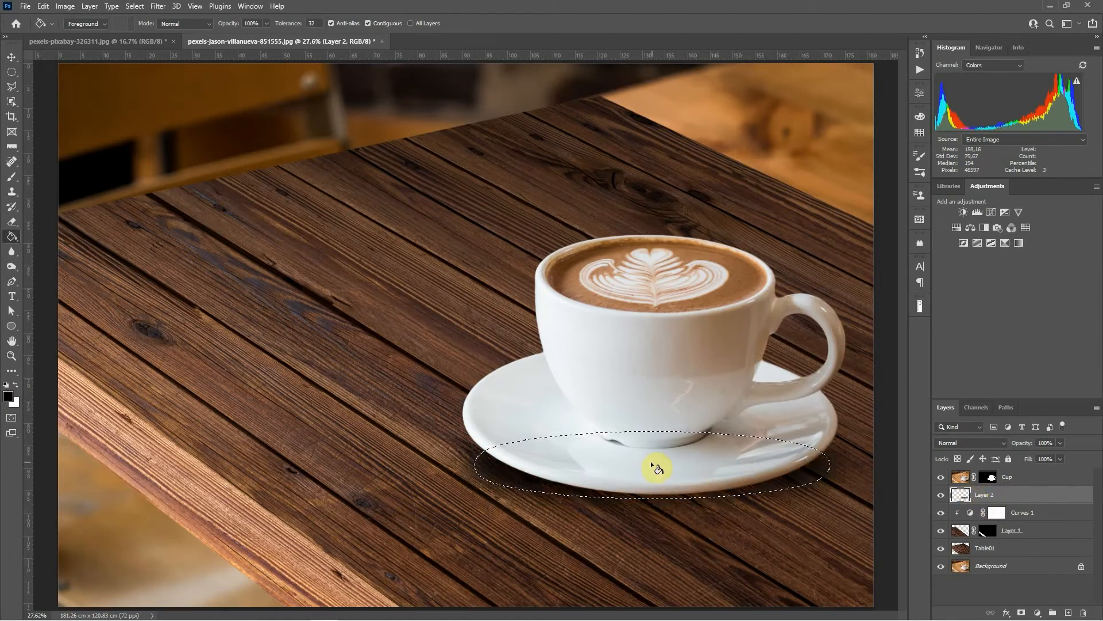
pyautogui.doubleClick(990, 496)
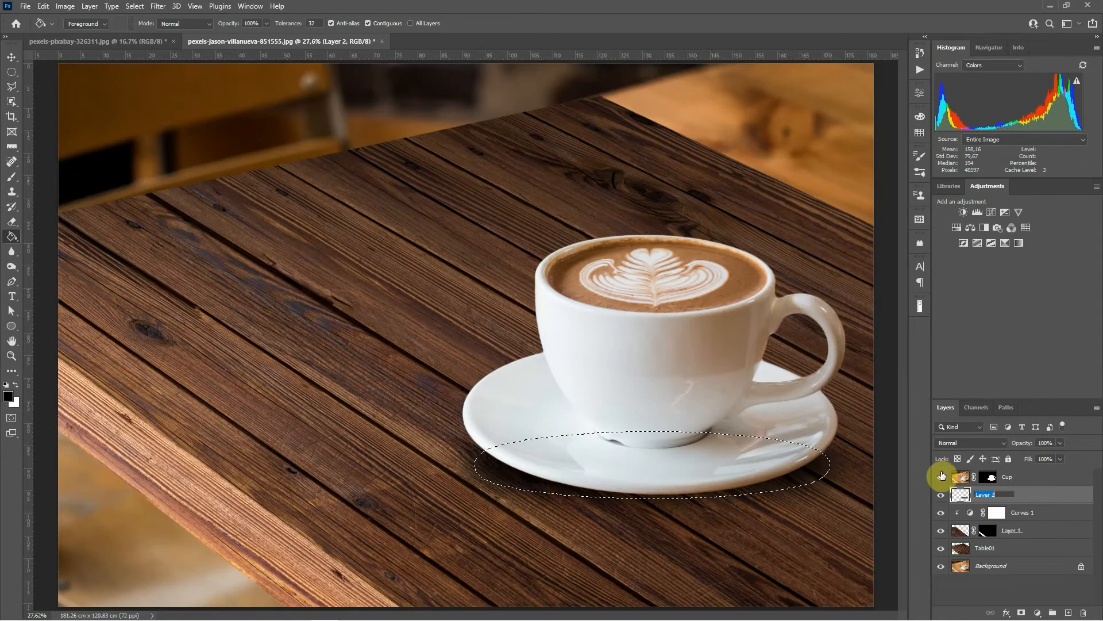
pyautogui.write('Shadow')
pyautogui.press('Return')
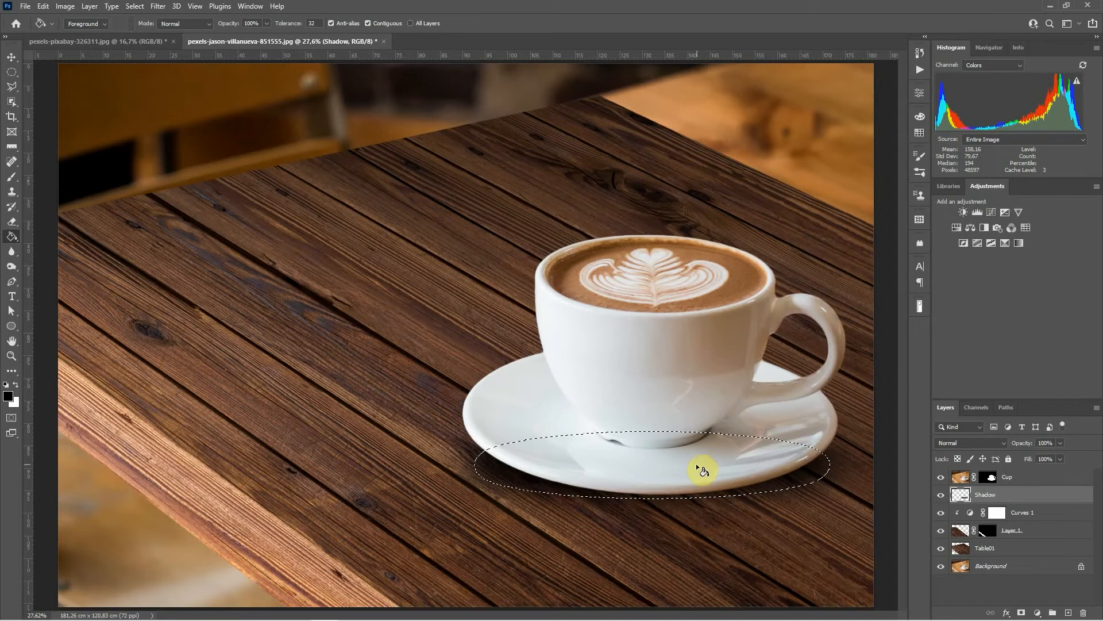
# Clear the elliptical selection and shift the Shadow layer's black ellipse to the right, under the handle side of the saucer
pyautogui.press('v')
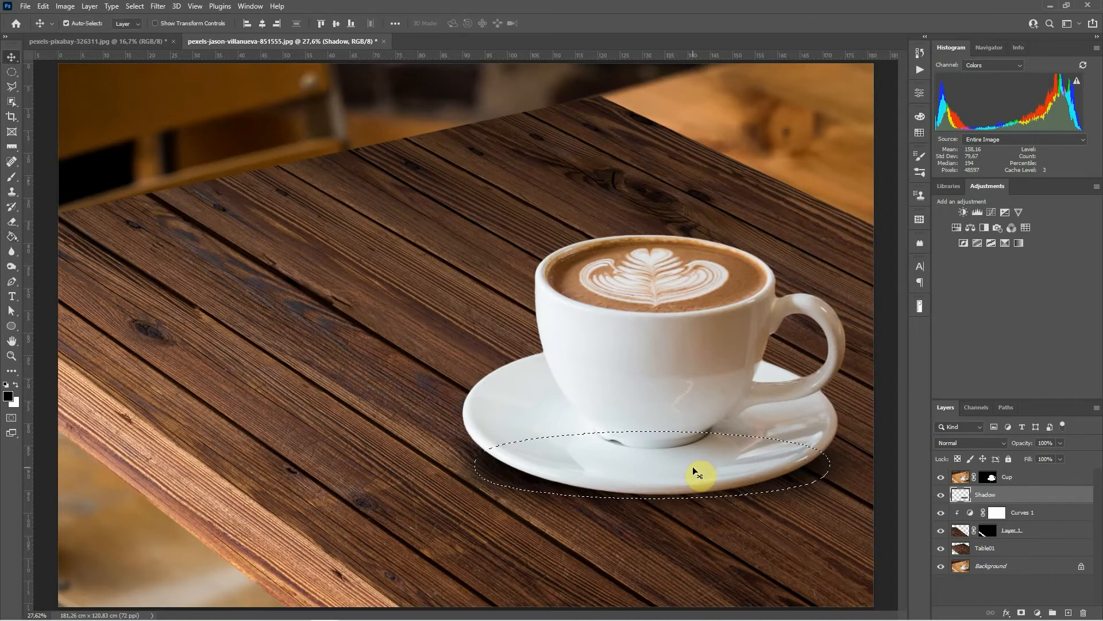
pyautogui.hotkey('ctrl', 'd')
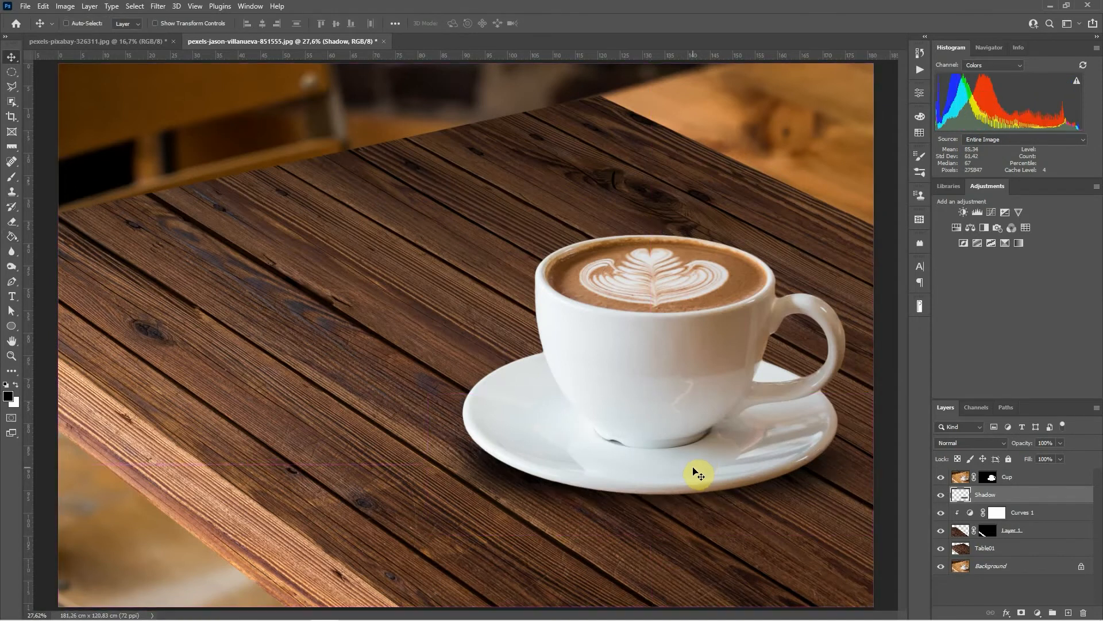
pyautogui.moveTo(688, 467)
pyautogui.mouseDown()
pyautogui.moveTo(688, 477)
pyautogui.moveTo(686, 463)
pyautogui.mouseUp()
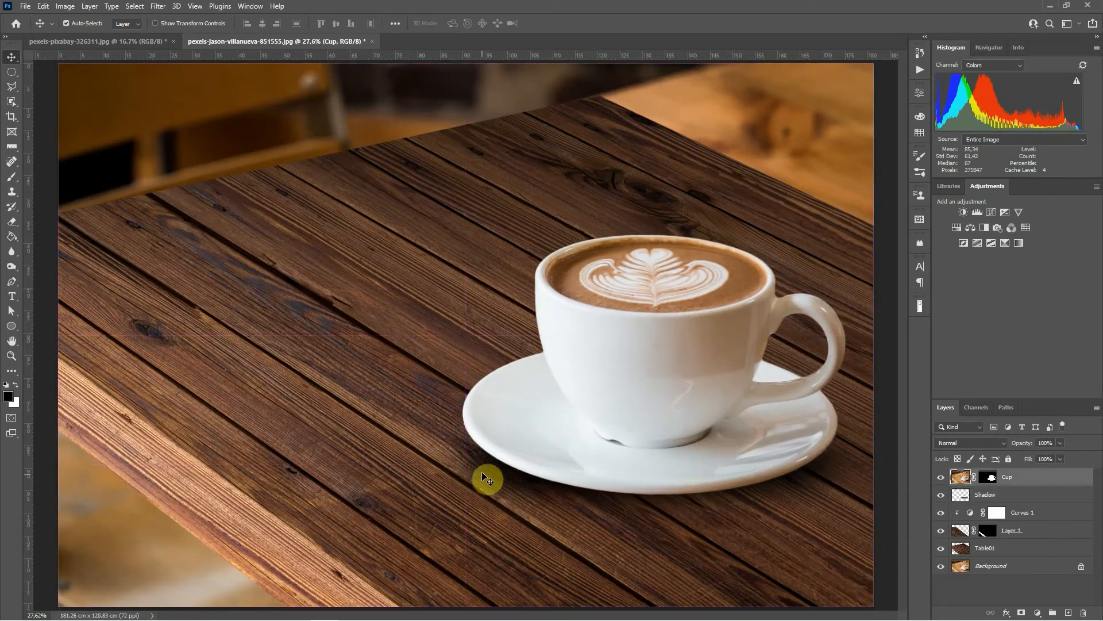
pyautogui.moveTo(490, 471); pyautogui.dragTo(546, 475)
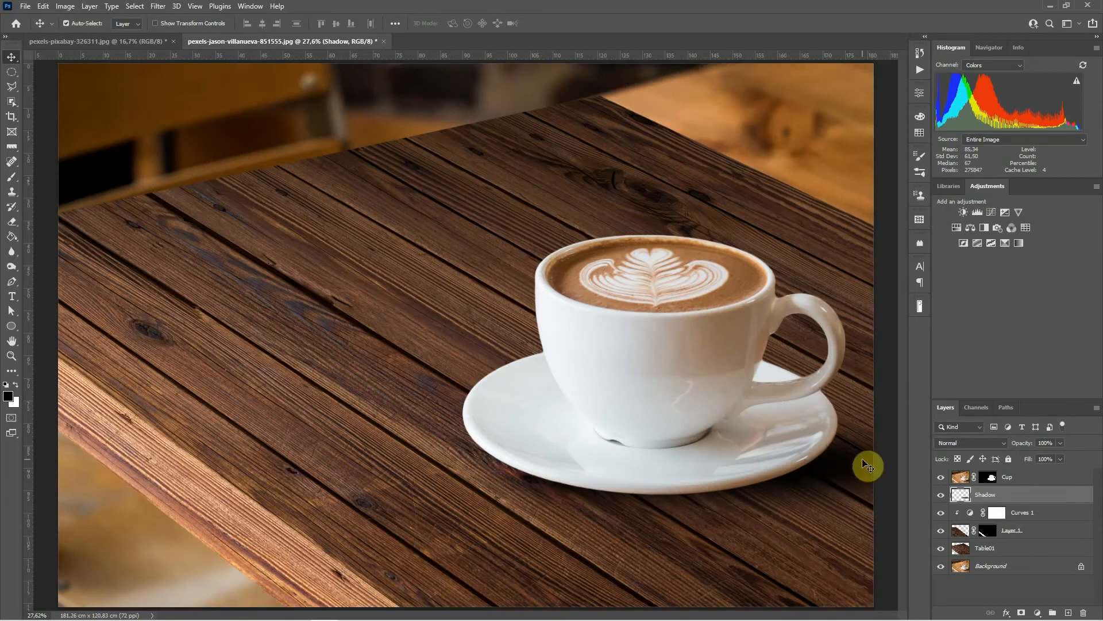
# Move the Shadow layer below Layer 1 in the layer stack, directly above Table01
pyautogui.hotkey('ctrl', '1')
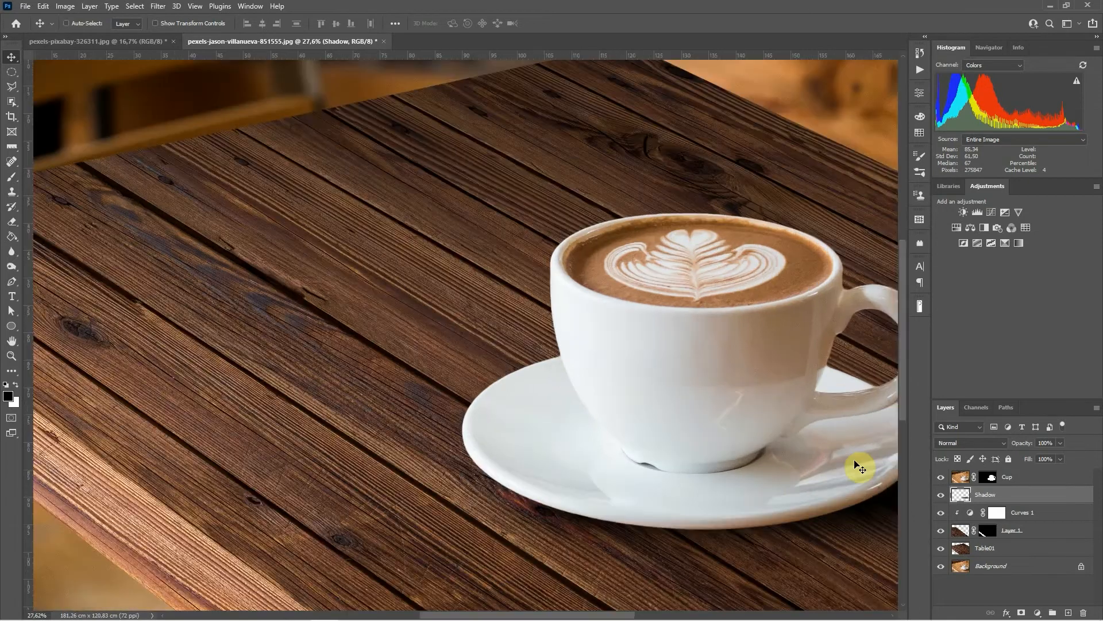
pyautogui.moveTo(833, 483); pyautogui.dragTo(429, 339)
pyautogui.moveTo(612, 456); pyautogui.dragTo(463, 394)
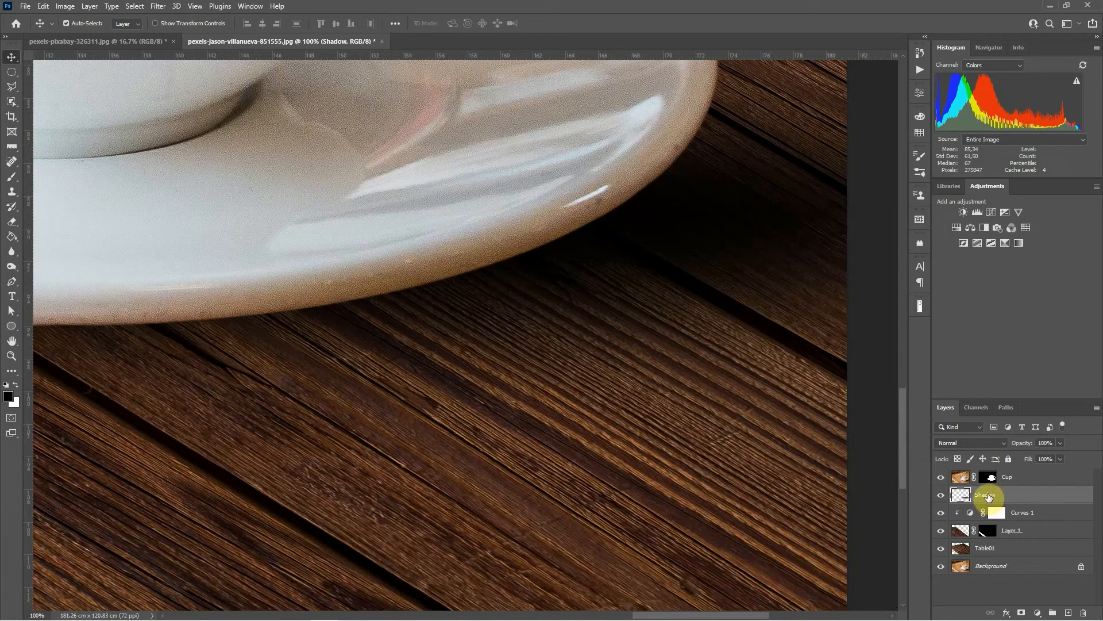
pyautogui.moveTo(988, 497); pyautogui.dragTo(1010, 541)
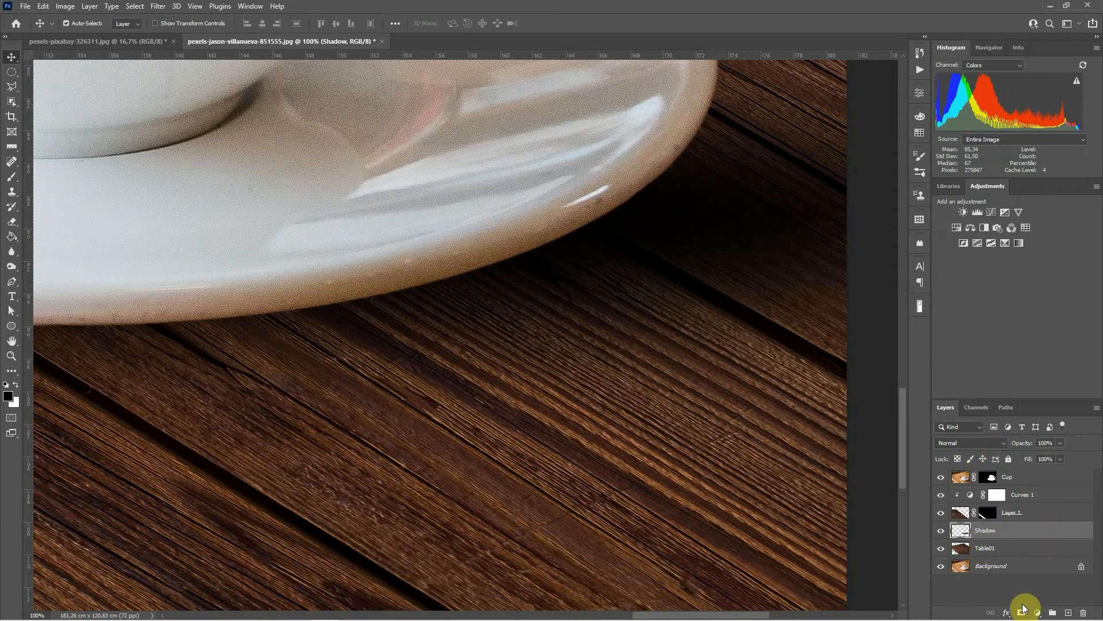
# In the Shadow layer's Blending Options, split the Underlying Layer black slider of Blend If to 0 / 46
pyautogui.click(1006, 614)
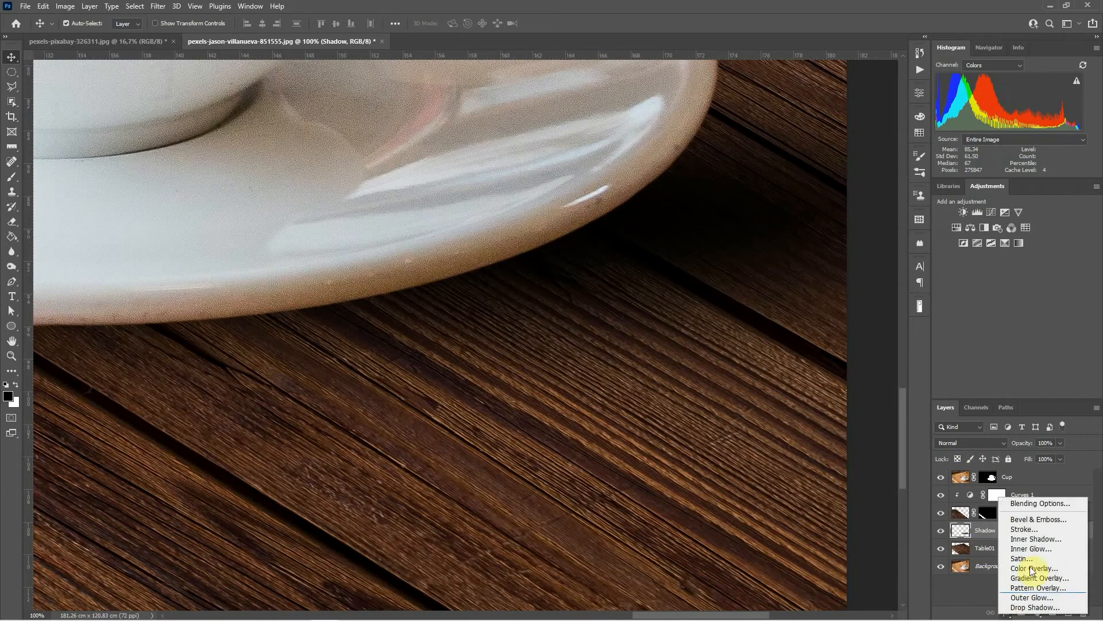
pyautogui.click(1042, 504)
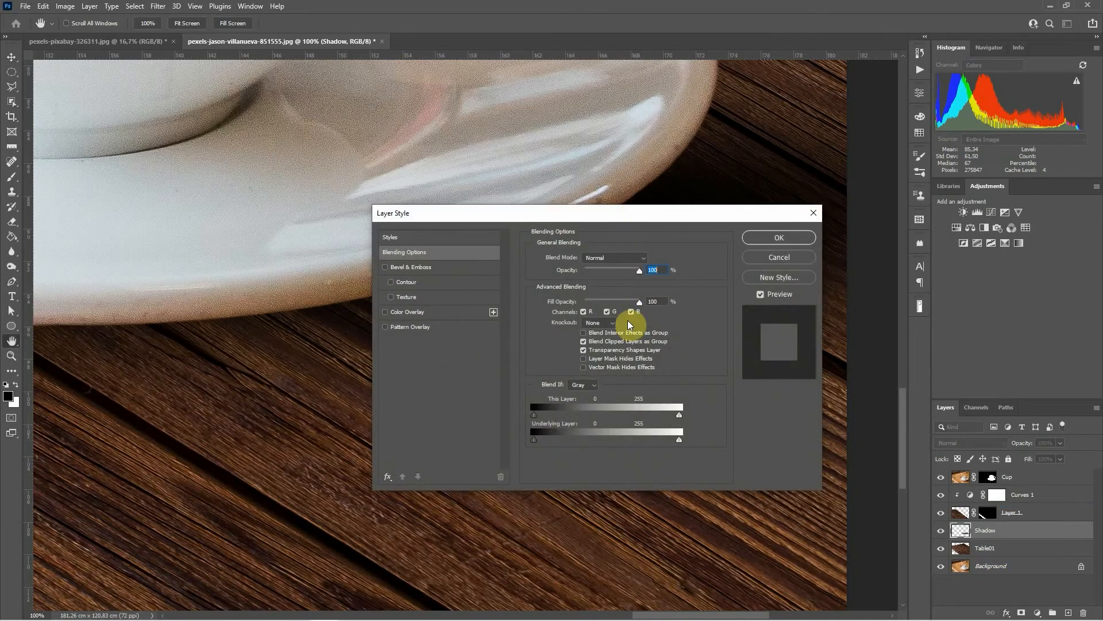
pyautogui.moveTo(561, 213); pyautogui.dragTo(532, 357)
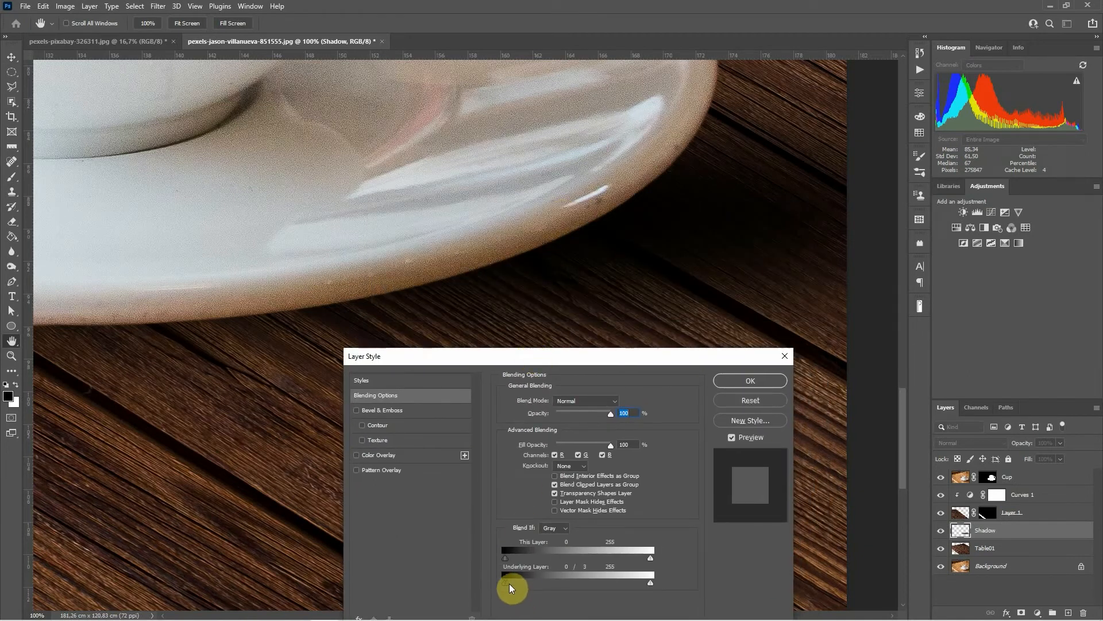
pyautogui.moveTo(525, 584); pyautogui.dragTo(533, 584)
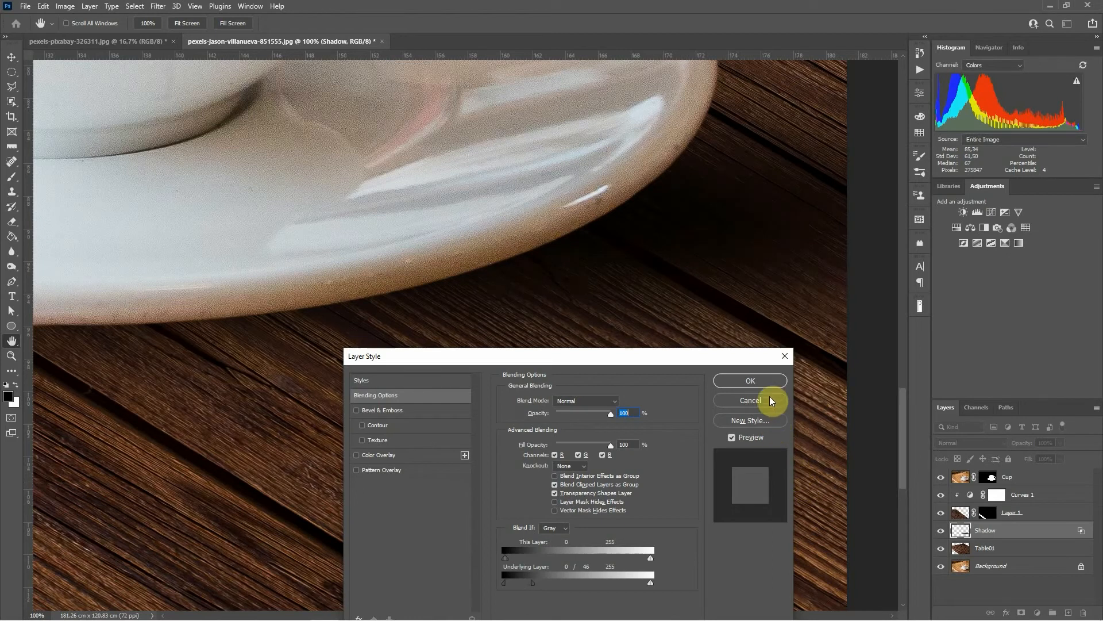
pyautogui.click(757, 382)
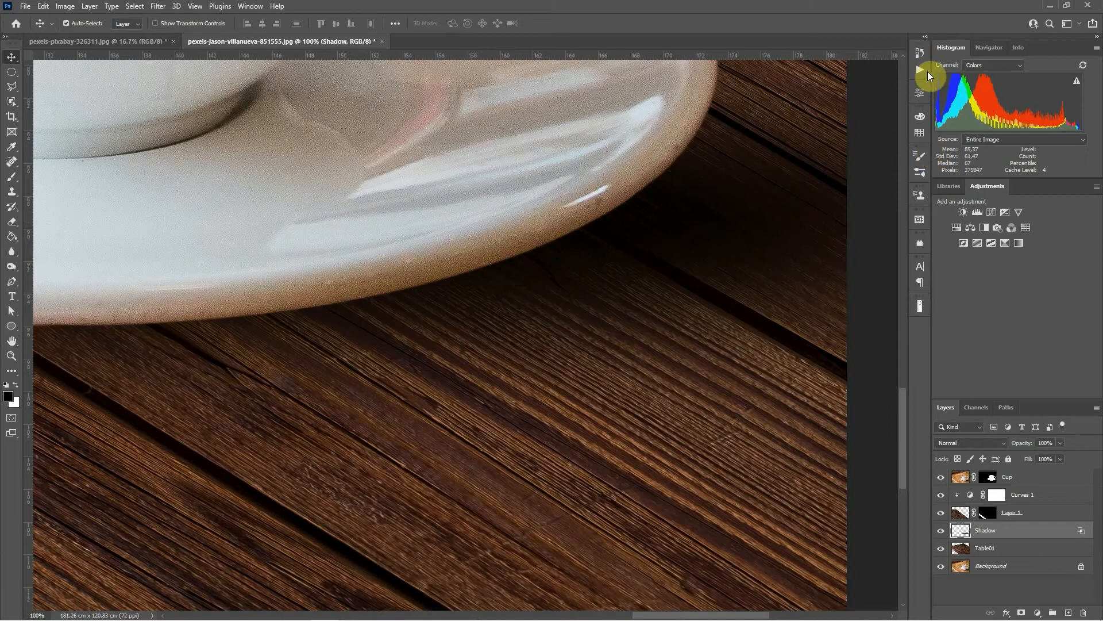
# Compare the shadow on the planks before and after the blending change by alternating between the last two history states
pyautogui.click(919, 51)
pyautogui.click(821, 269)
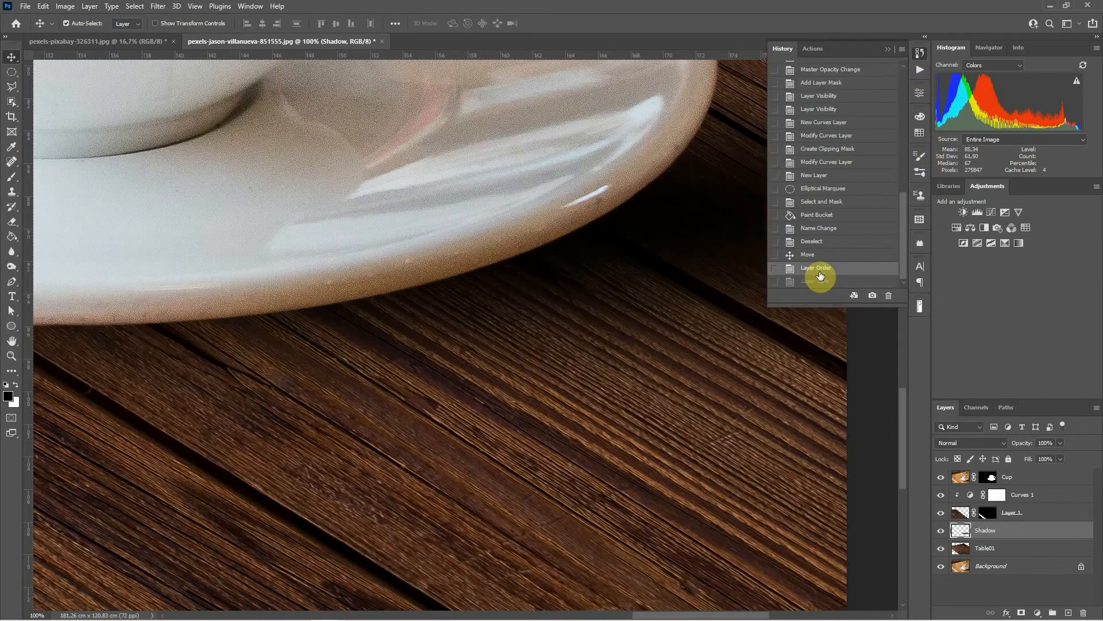
pyautogui.click(821, 283)
pyautogui.click(820, 269)
pyautogui.click(821, 283)
pyautogui.click(821, 269)
pyautogui.click(821, 282)
pyautogui.click(890, 50)
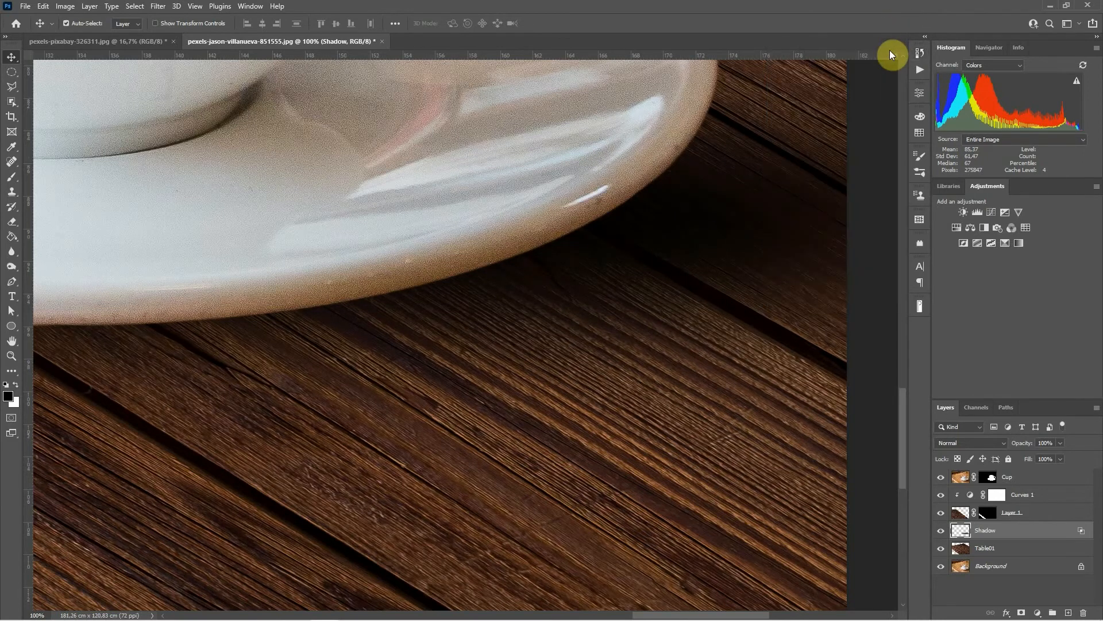
# Examine the shadow's effect on the whole composite by hiding the Shadow layer and showing it again
pyautogui.hotkey('ctrl', '-')
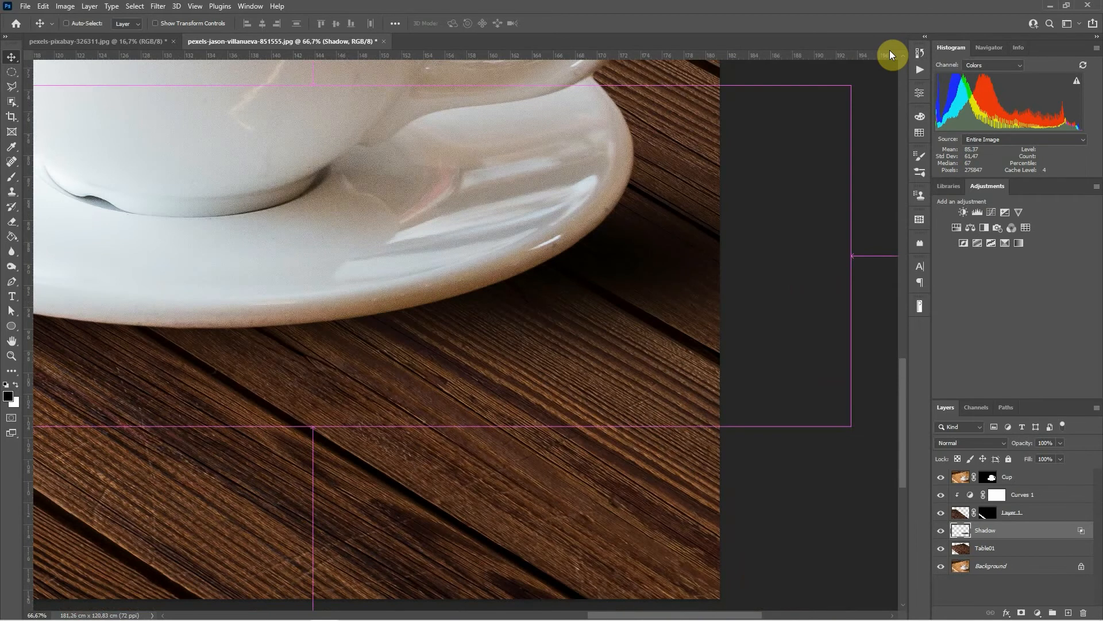
pyautogui.hotkey('ctrl', '0')
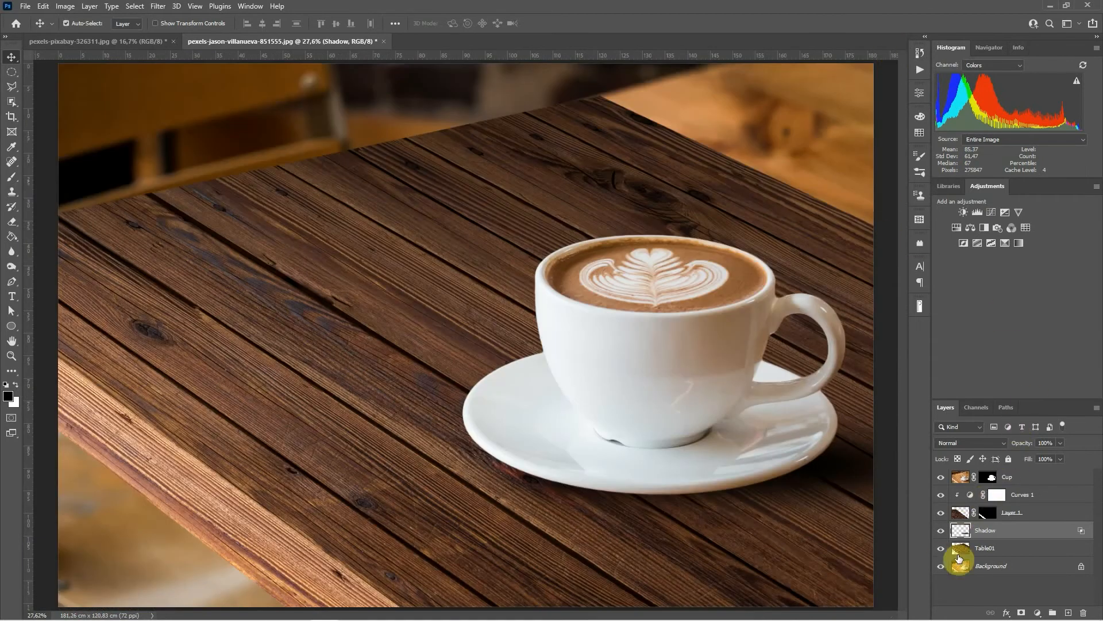
pyautogui.click(941, 531)
pyautogui.click(940, 532)
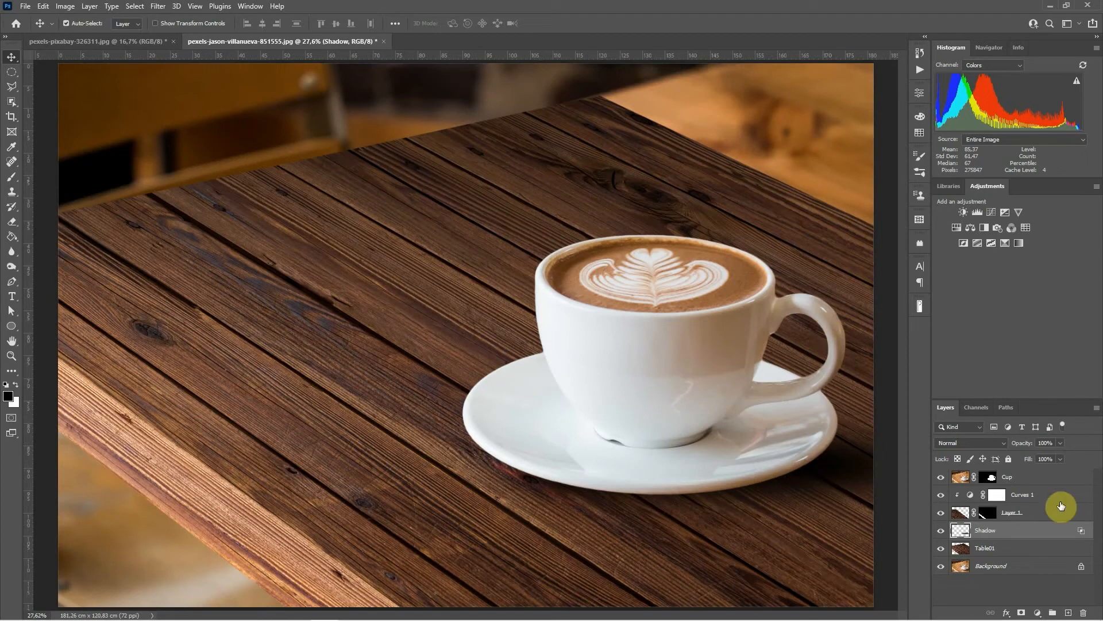
# Hide every layer except Table01 and flatten the image, discarding the hidden layers
pyautogui.moveTo(941, 476); pyautogui.dragTo(941, 511)
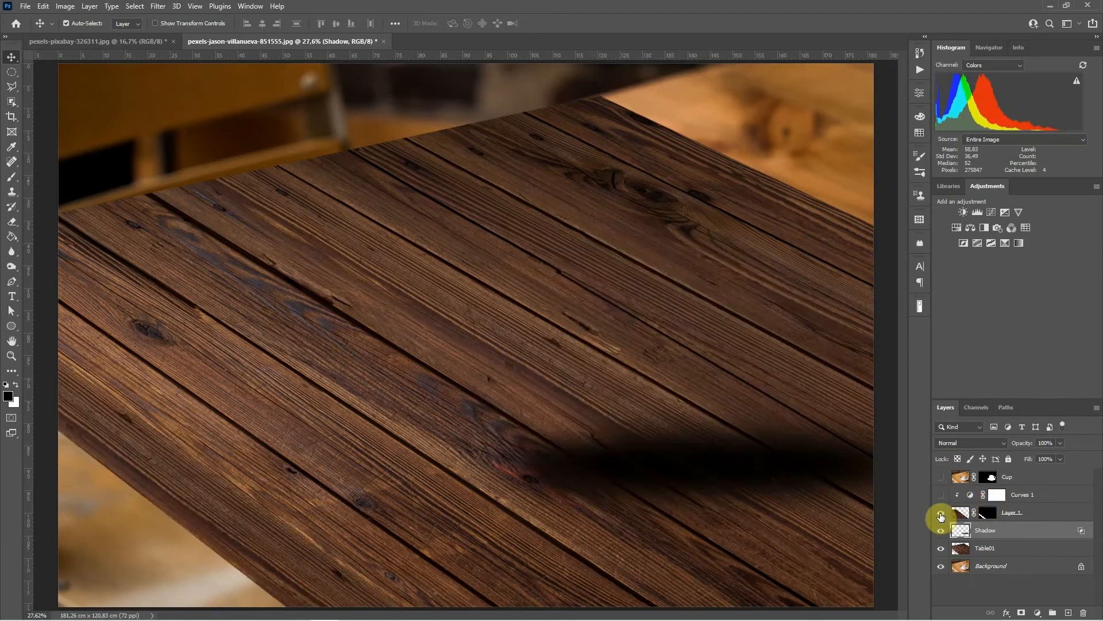
pyautogui.click(941, 513)
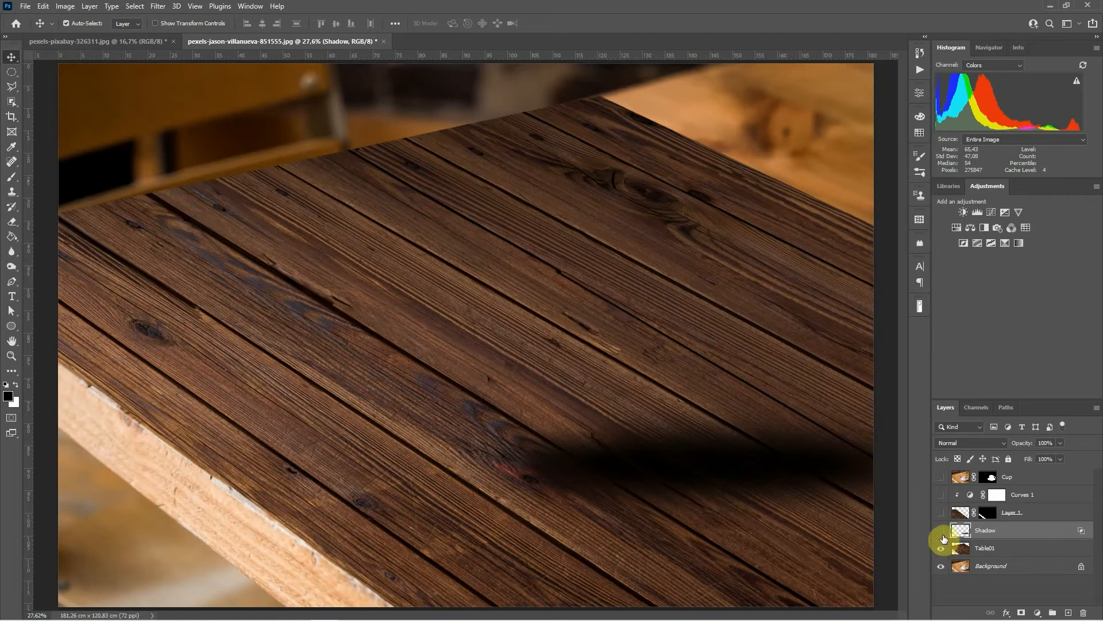
pyautogui.click(940, 530)
pyautogui.click(941, 566)
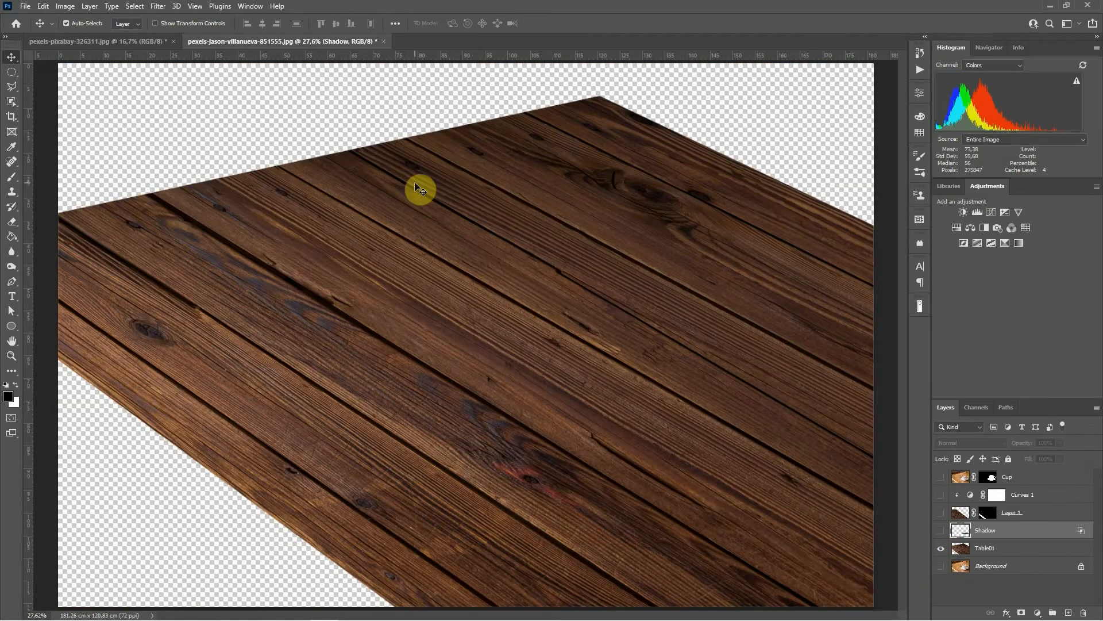
pyautogui.click(90, 6)
pyautogui.click(130, 453)
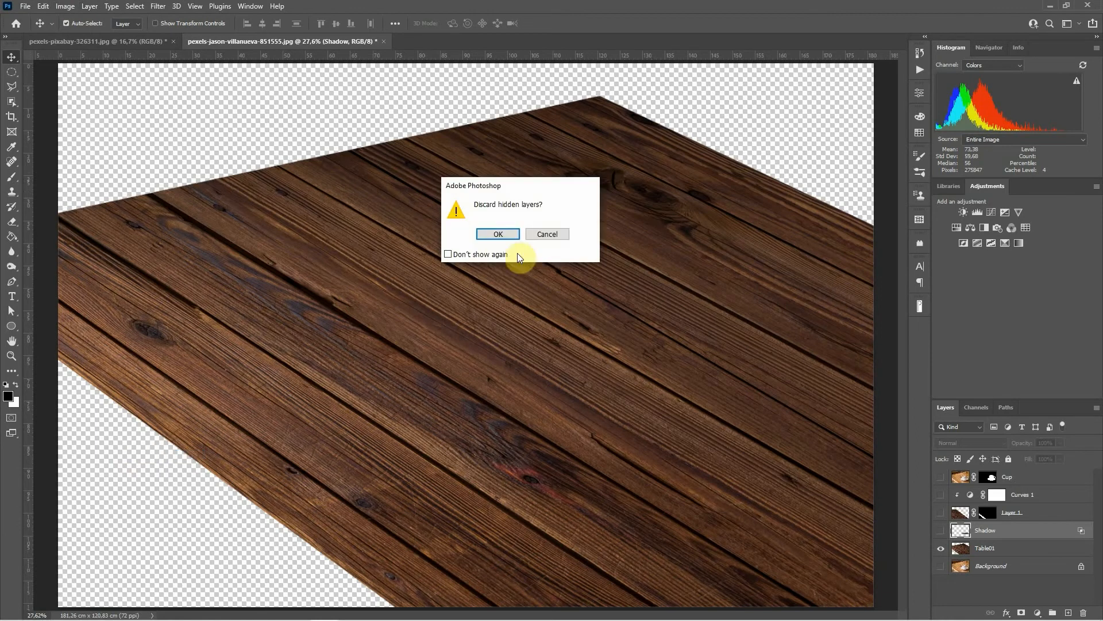
pyautogui.click(495, 235)
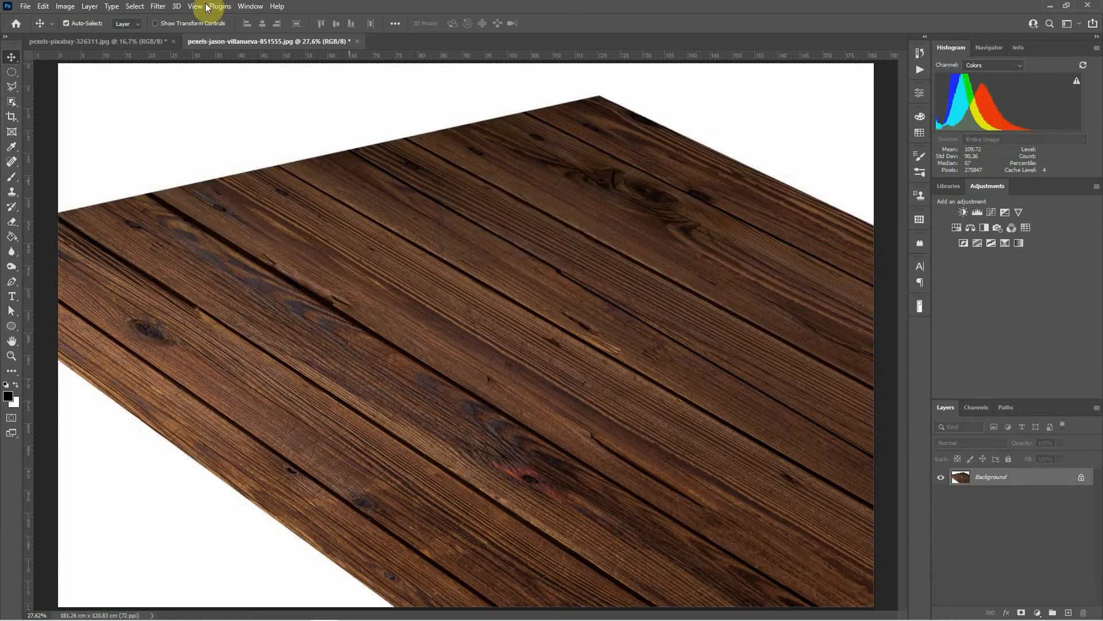
# Convert the flattened table image to Grayscale mode and discard its color information
pyautogui.click(69, 6)
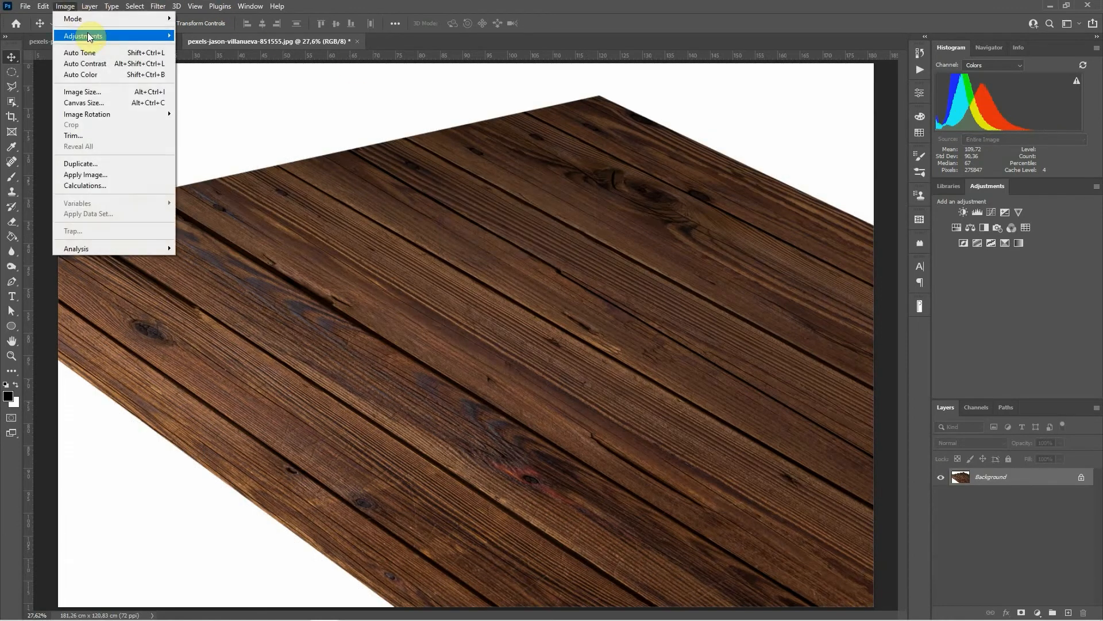
pyautogui.moveTo(112, 36)
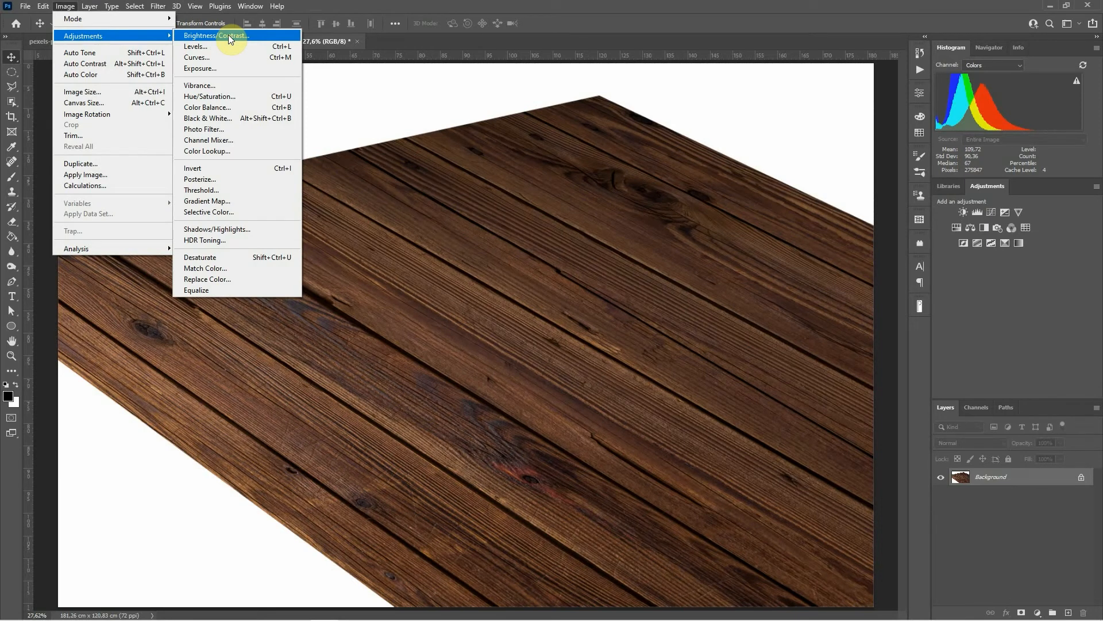
pyautogui.moveTo(131, 19)
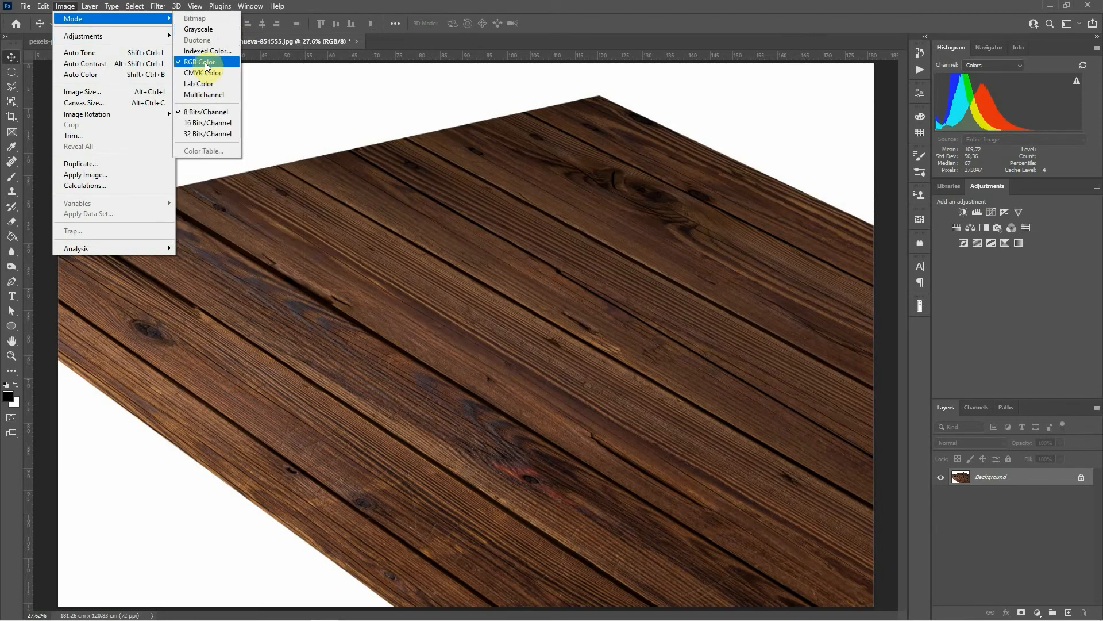
pyautogui.click(201, 29)
pyautogui.click(496, 250)
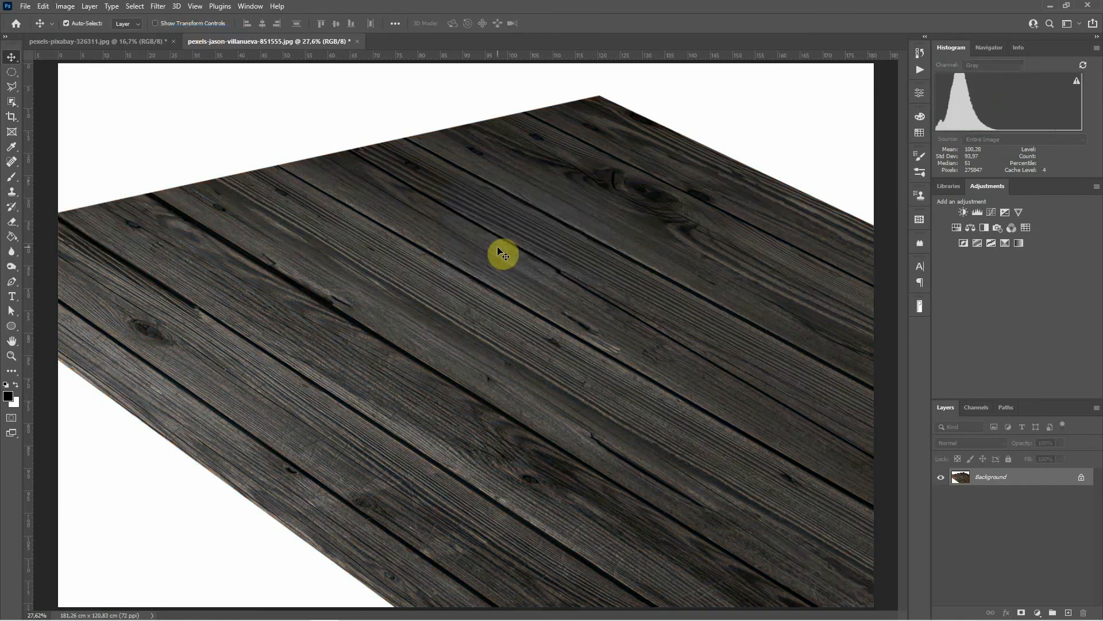
# Increase the grayscale planks' contrast with a Curves adjustment, adding a dark-tone point and a point at input 67, output 64
pyautogui.click(70, 7)
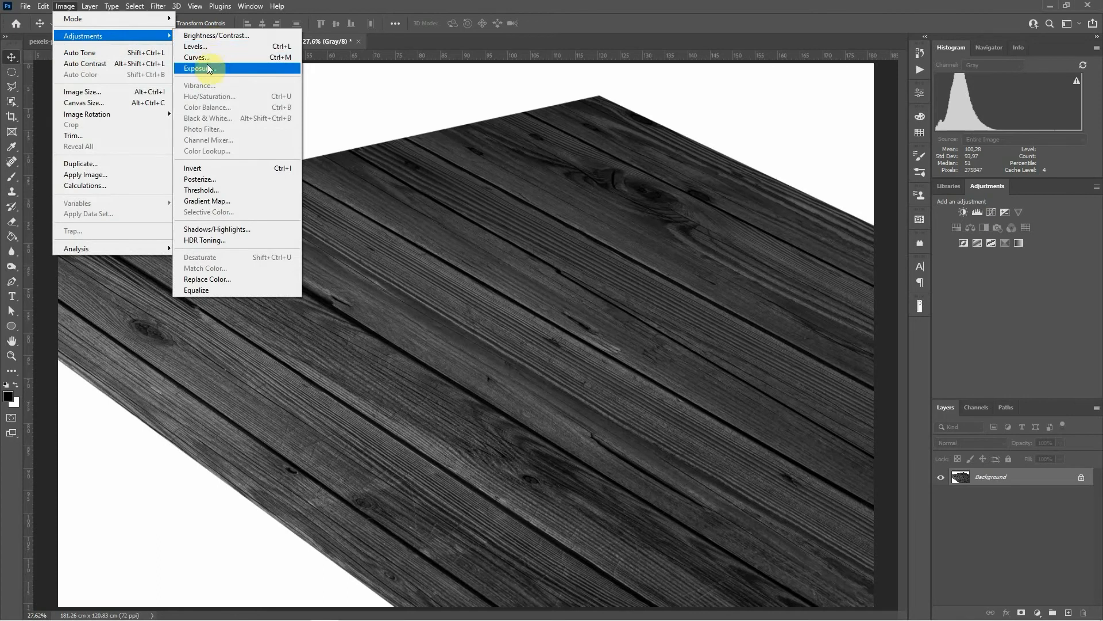
pyautogui.click(202, 58)
pyautogui.moveTo(860, 268); pyautogui.dragTo(837, 293)
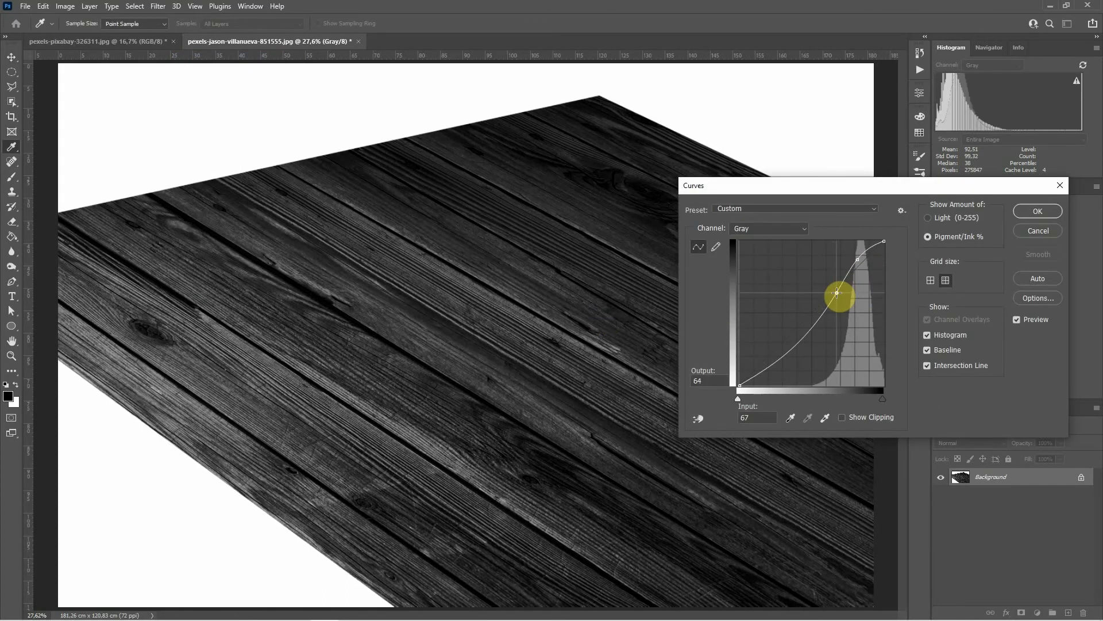
pyautogui.click(1038, 211)
# Save the grayscale plank image as a Photoshop PSD file, appending "_Displace" to the existing file name
pyautogui.click(25, 6)
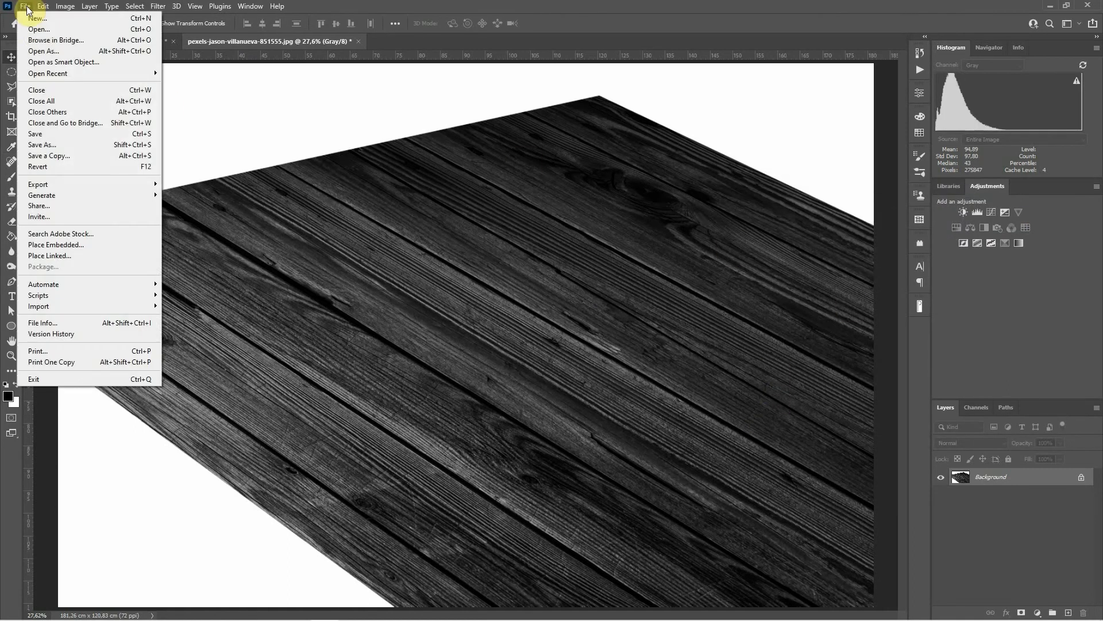
pyautogui.click(67, 144)
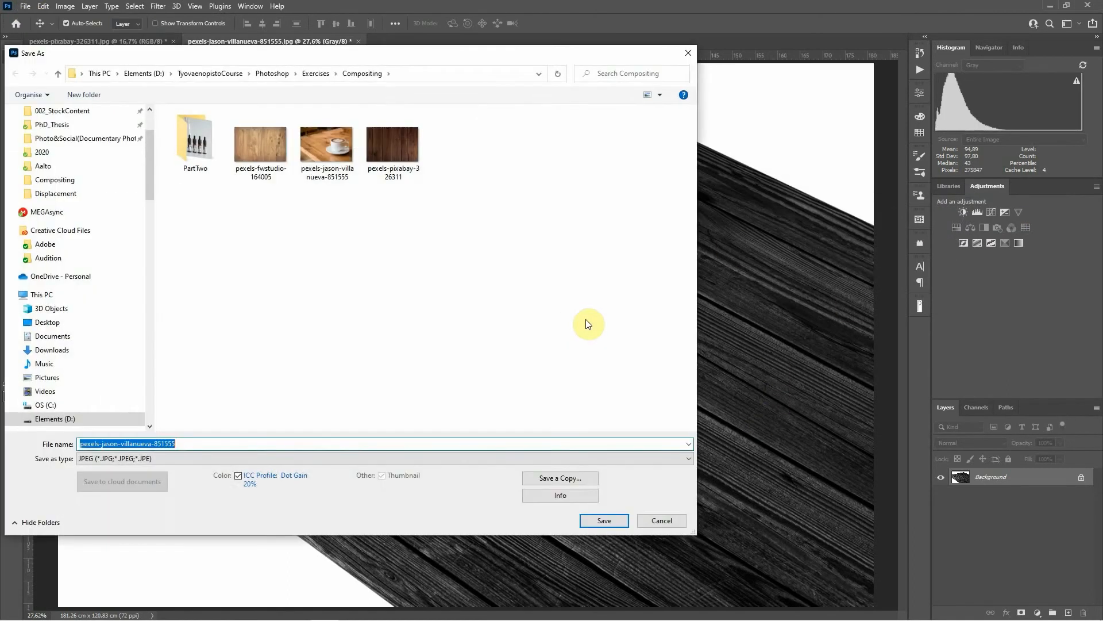
pyautogui.click(197, 442)
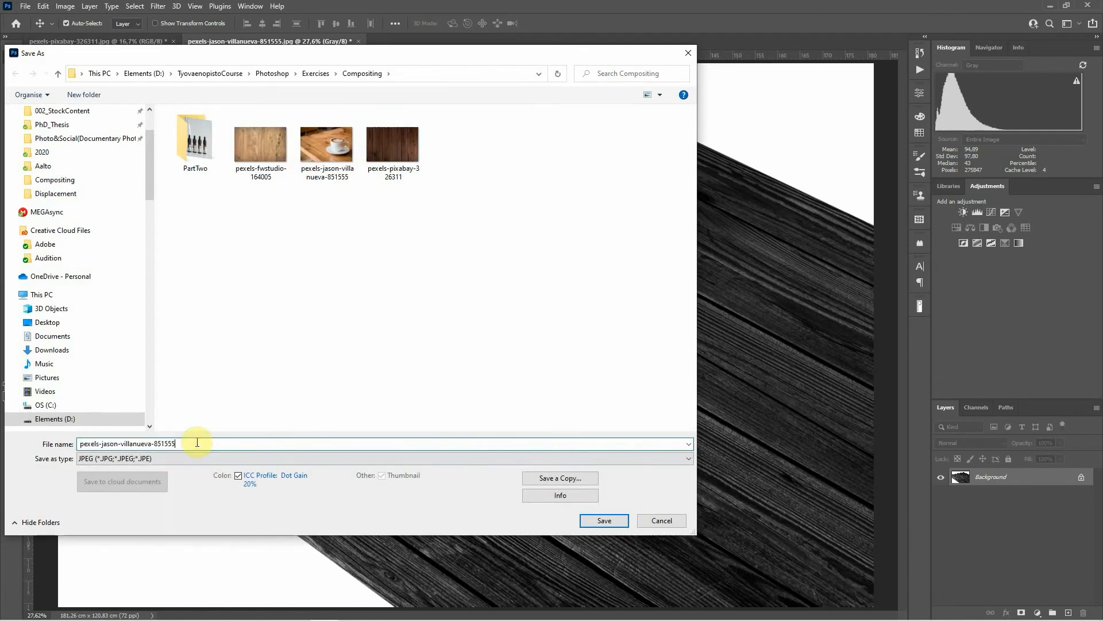
pyautogui.write('?')
pyautogui.press('BackSpace')
pyautogui.write('+')
pyautogui.press('BackSpace')
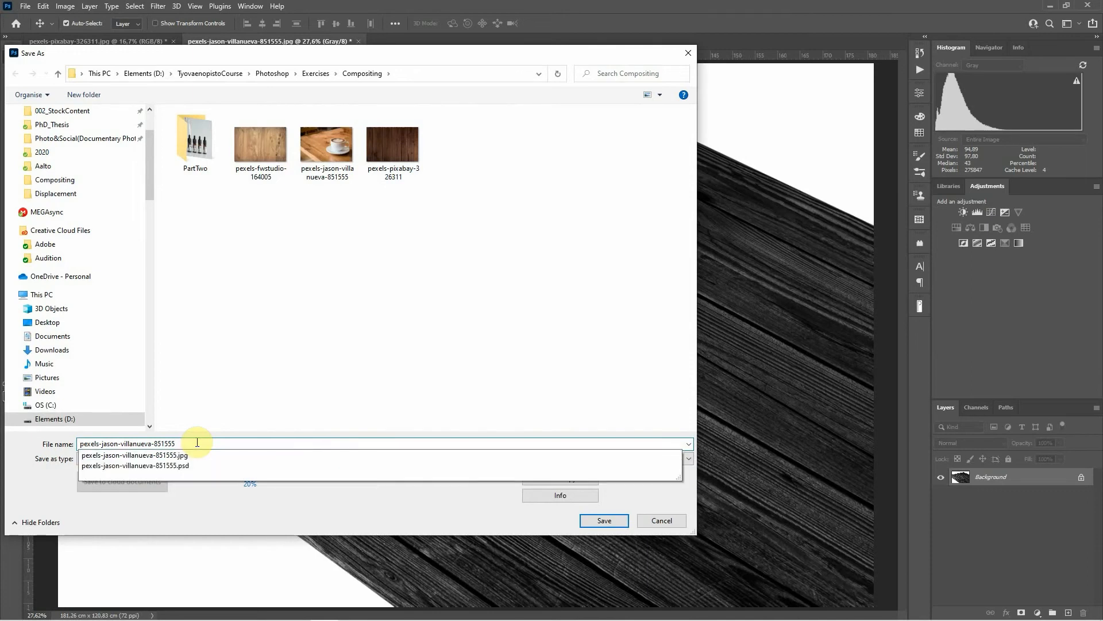
pyautogui.write('_Displace')
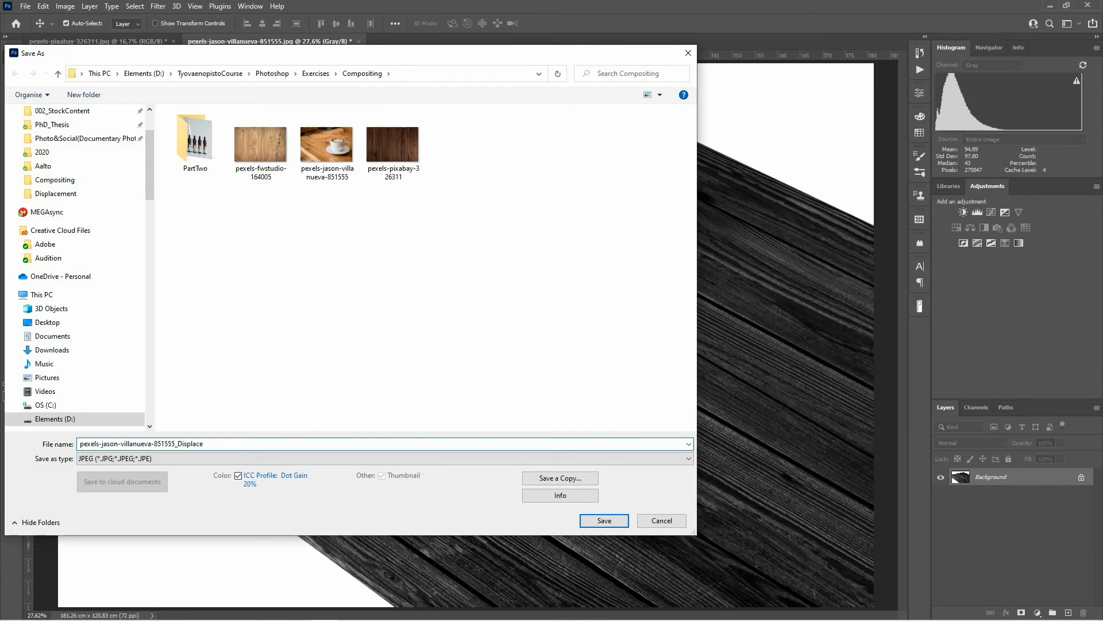
pyautogui.click(285, 458)
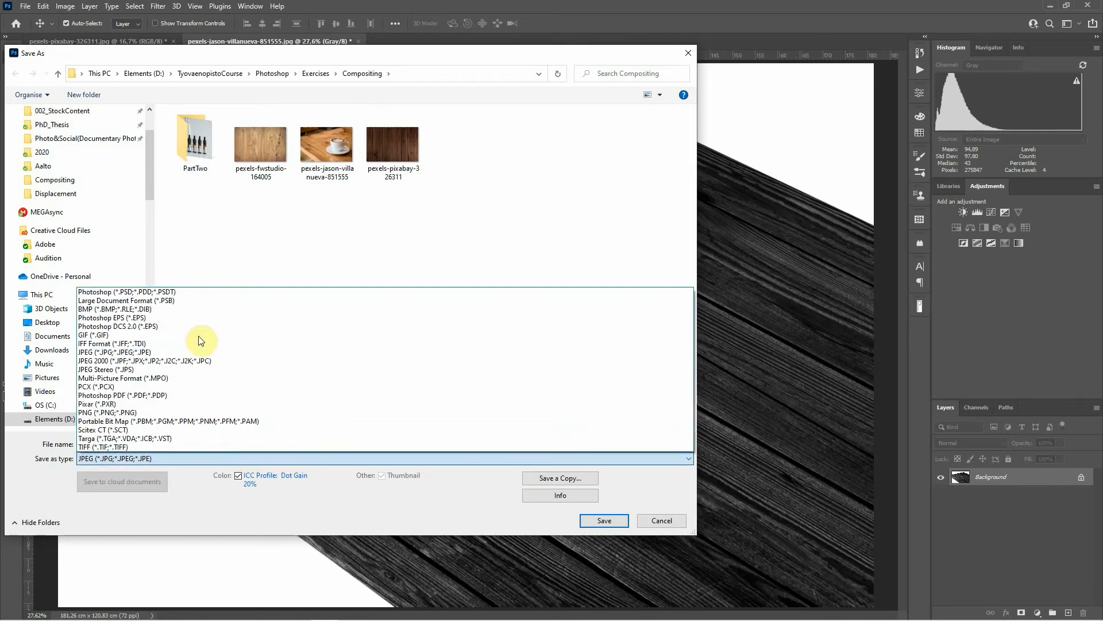
pyautogui.click(187, 291)
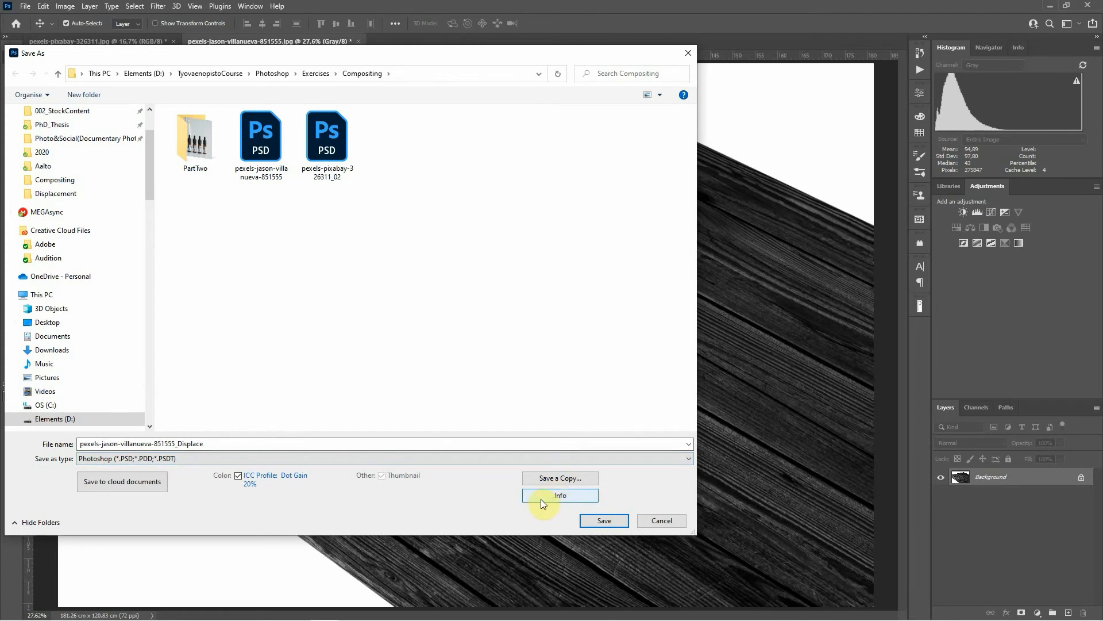
pyautogui.click(611, 519)
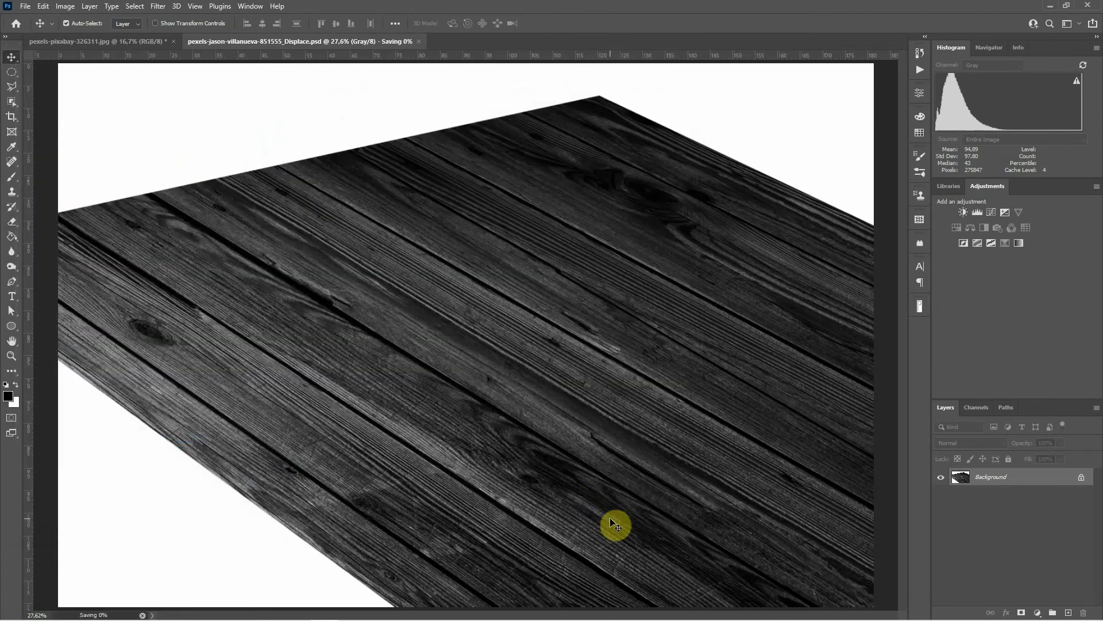
# Restore the color, layered composite by returning the document history to the Layer Style state
pyautogui.click(922, 50)
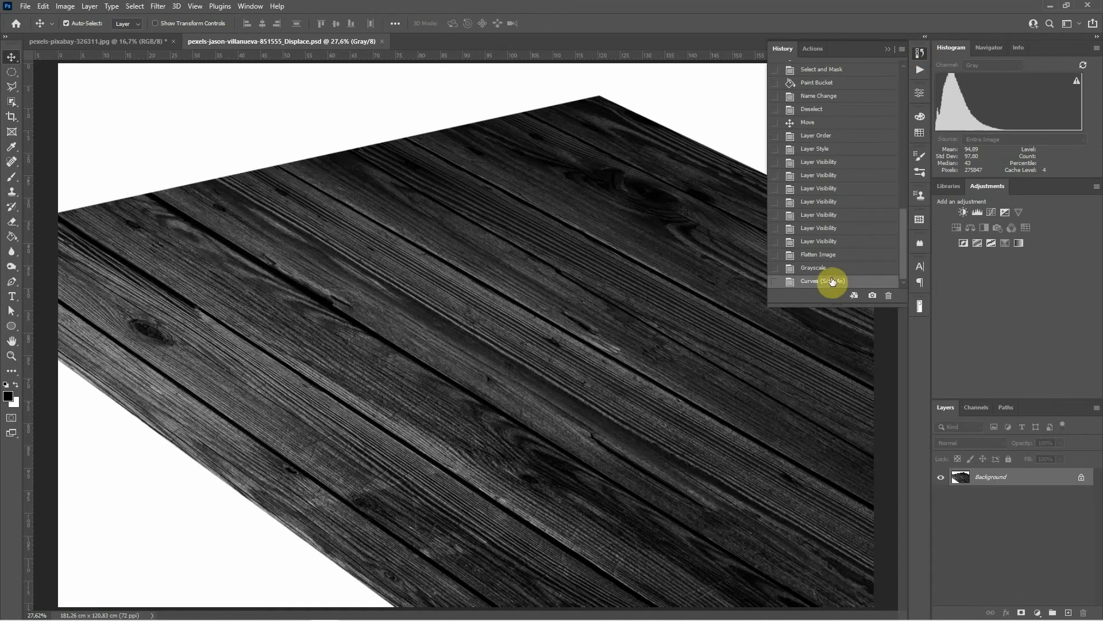
pyautogui.click(823, 150)
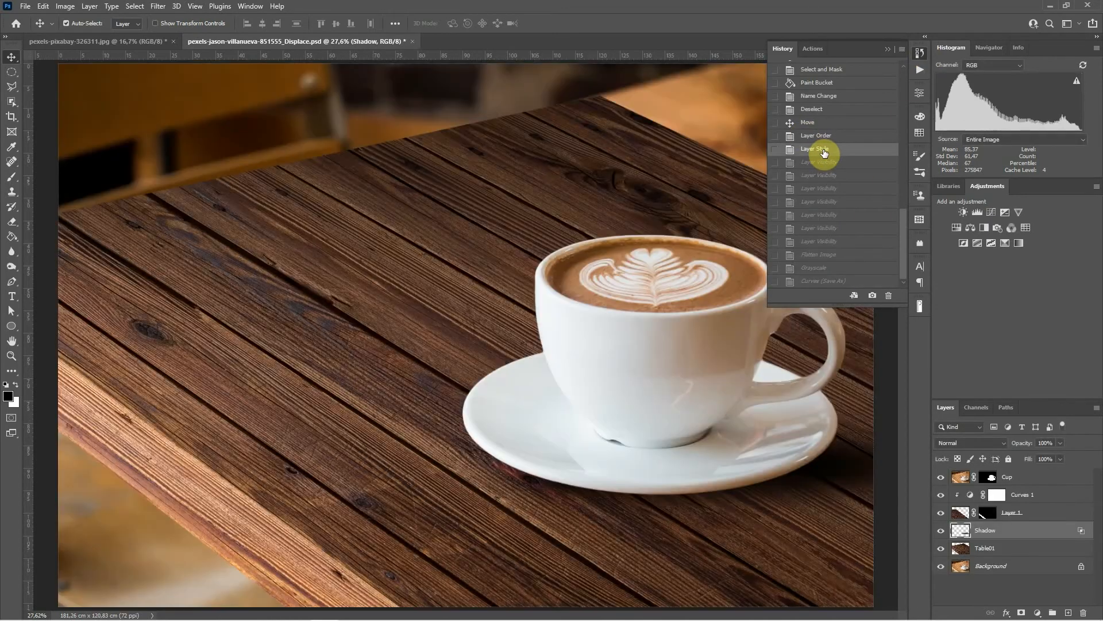
pyautogui.click(888, 48)
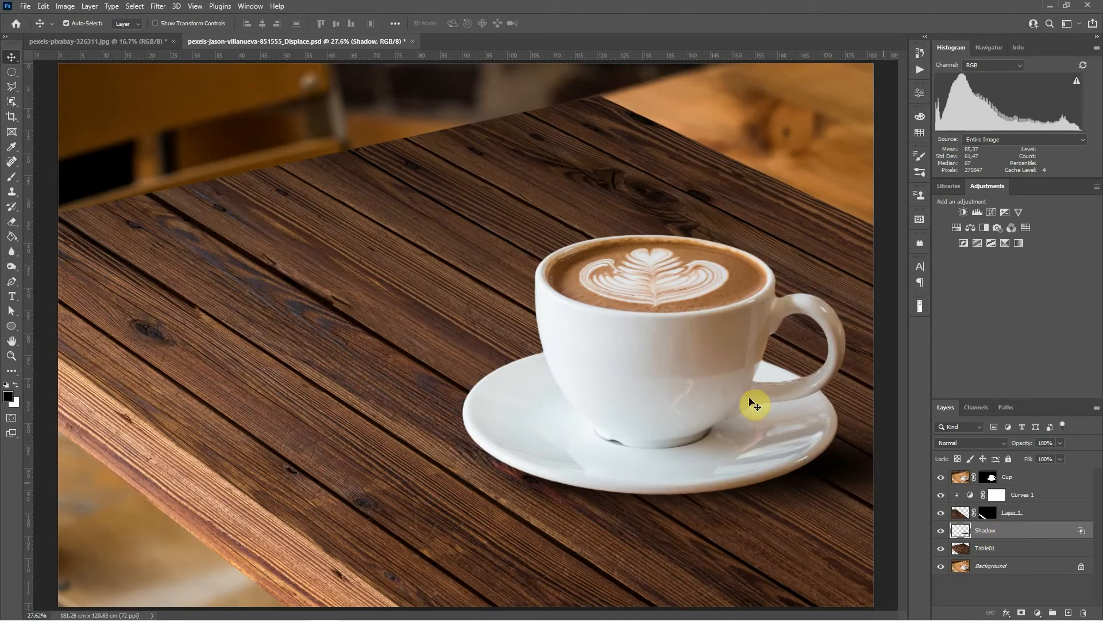
# Convert the Shadow layer for smart filters and apply the Displace filter with its default scales, using the saved "_Displace" PSD as the map
pyautogui.click(161, 10)
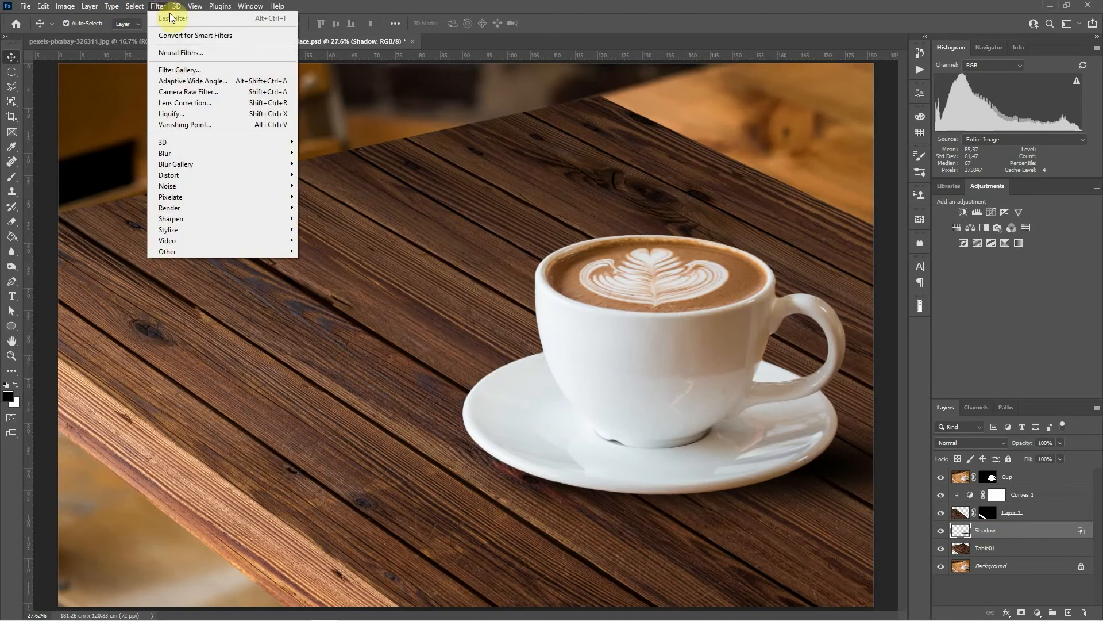
pyautogui.click(184, 38)
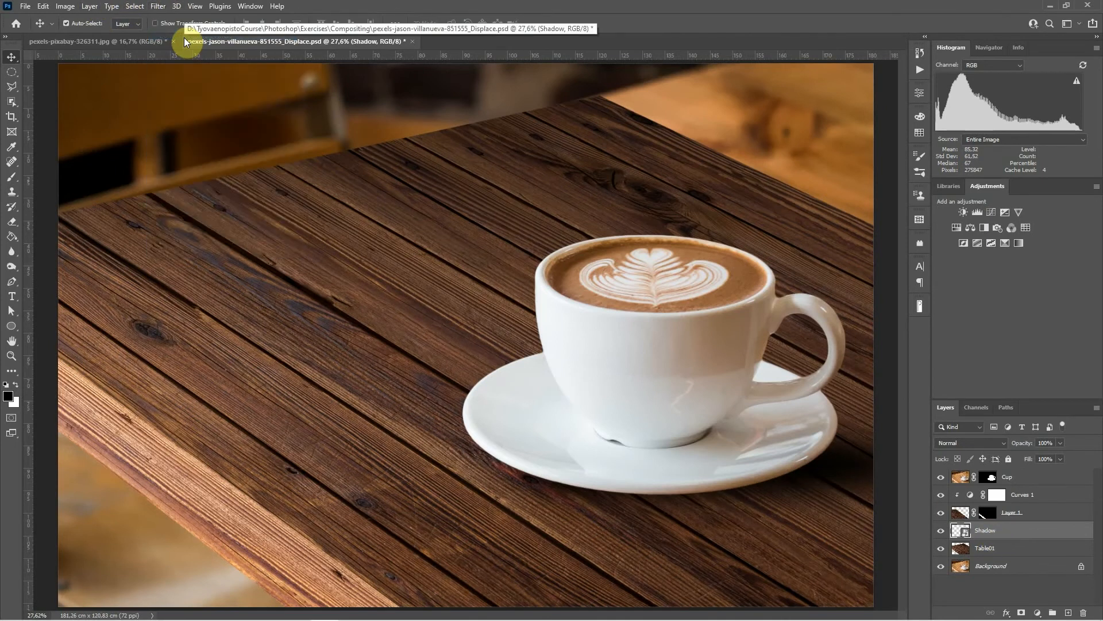
pyautogui.click(159, 7)
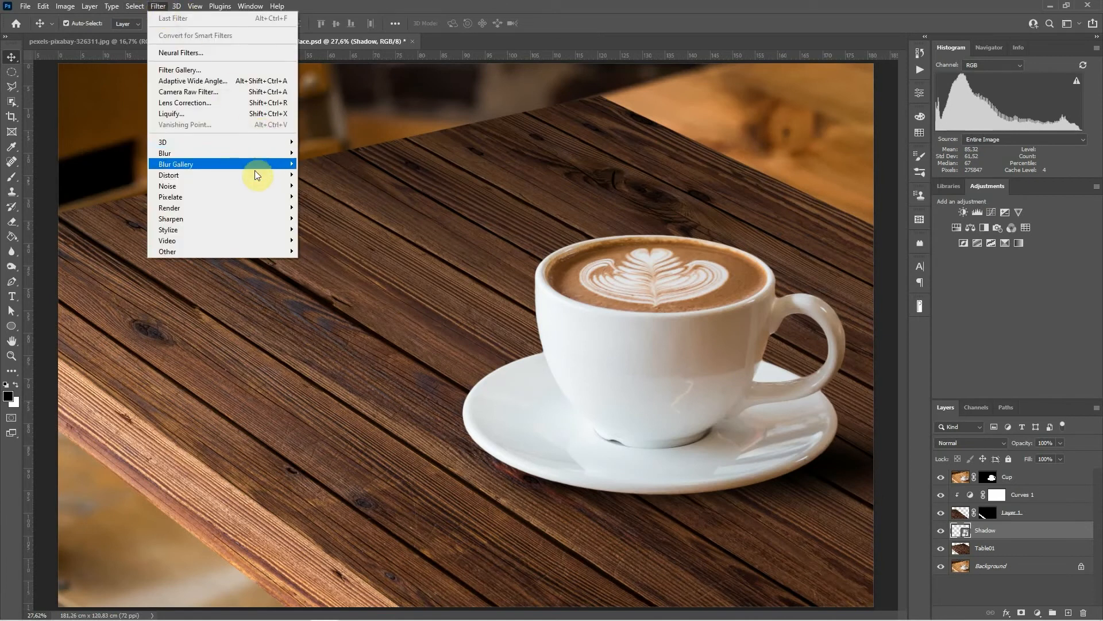
pyautogui.moveTo(257, 175)
pyautogui.click(318, 172)
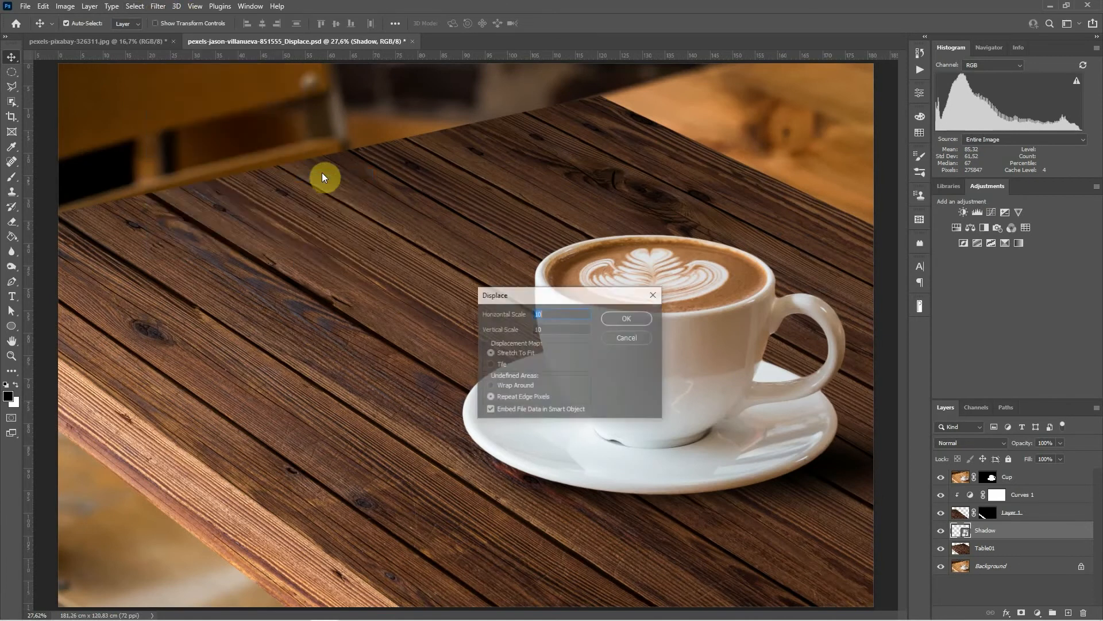
pyautogui.click(625, 319)
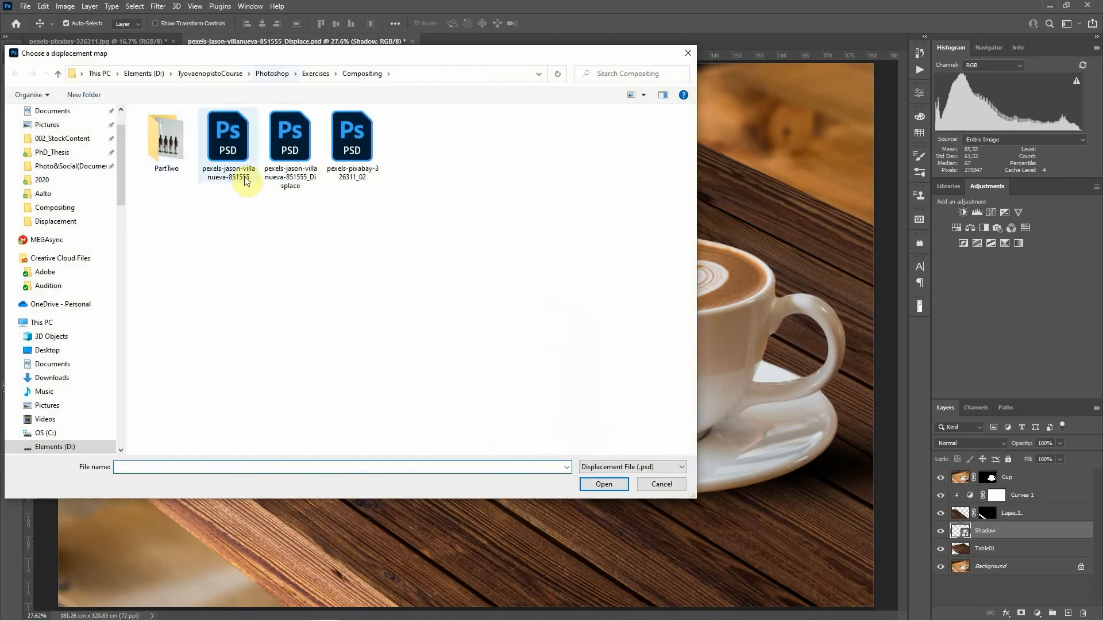
pyautogui.click(300, 151)
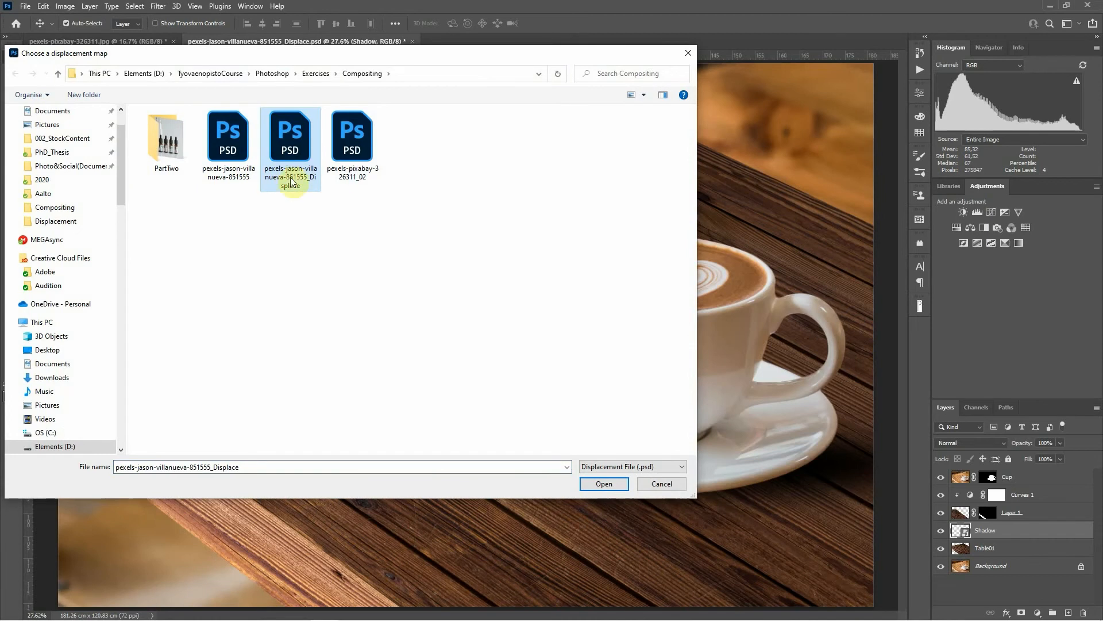
pyautogui.click(605, 484)
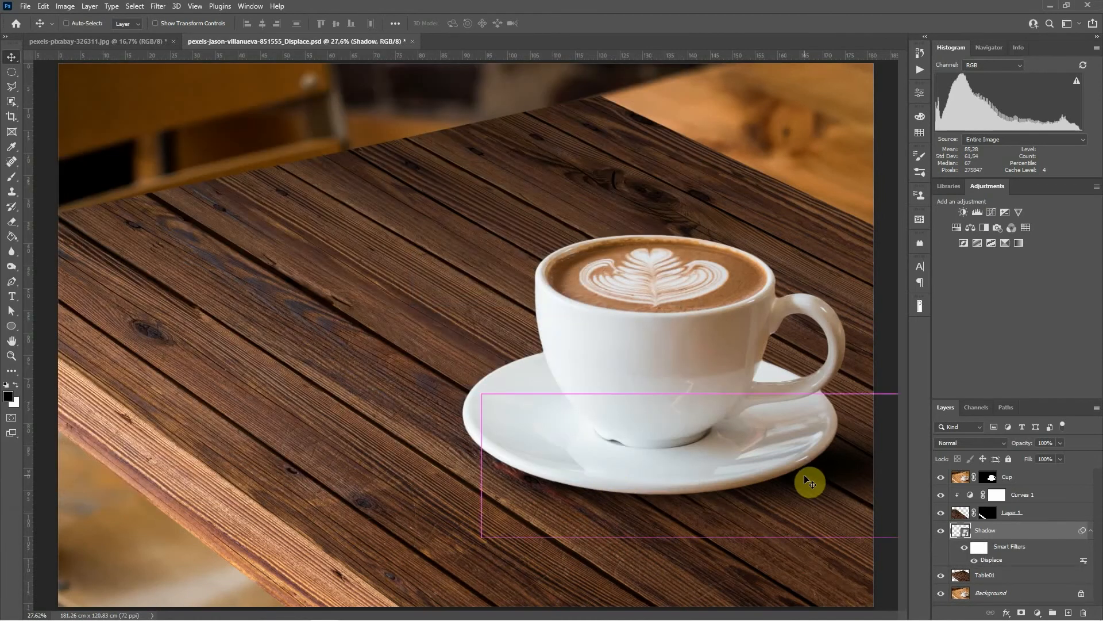
pyautogui.hotkey('ctrl', '1')
pyautogui.moveTo(743, 421); pyautogui.dragTo(198, 147)
pyautogui.moveTo(863, 451); pyautogui.dragTo(373, 232)
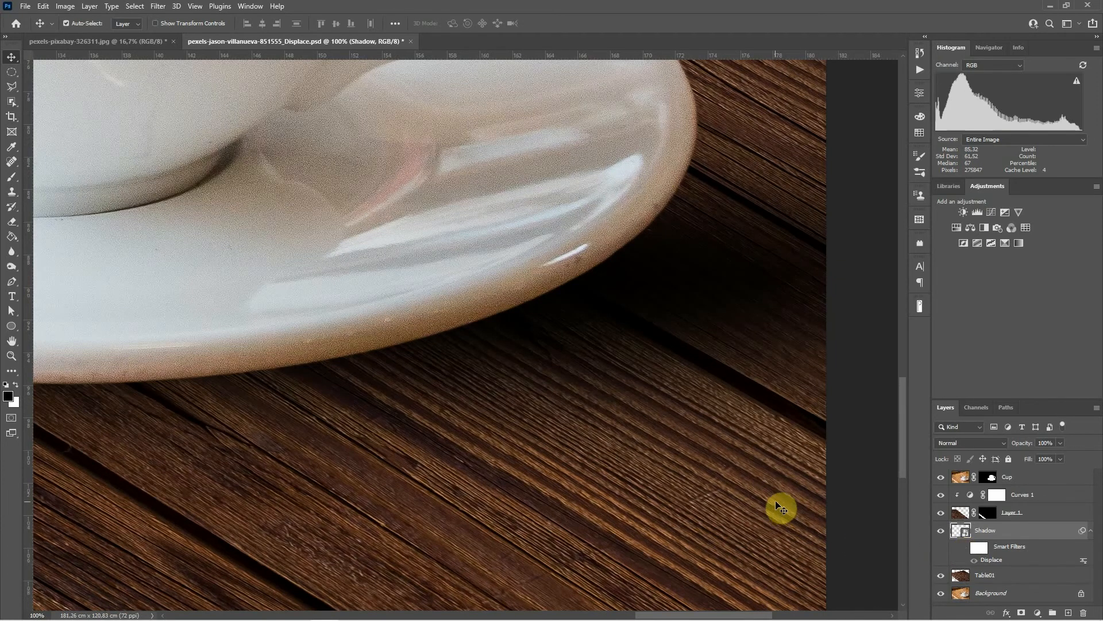
pyautogui.hotkey('ctrl', '0')
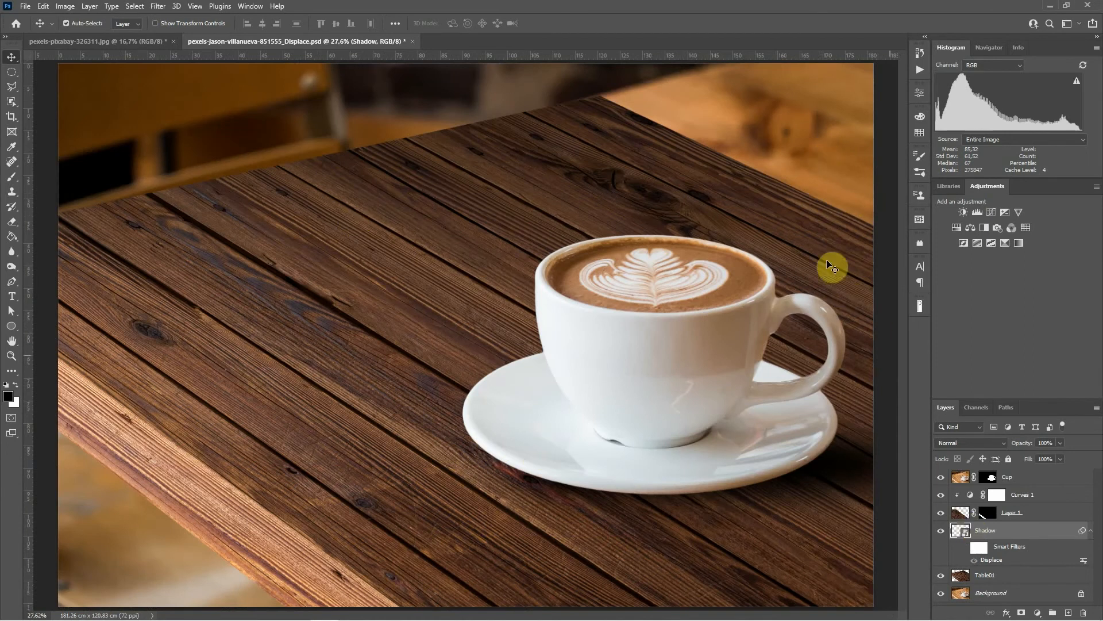
# Convert the Table01 layer for smart filters
pyautogui.click(971, 512)
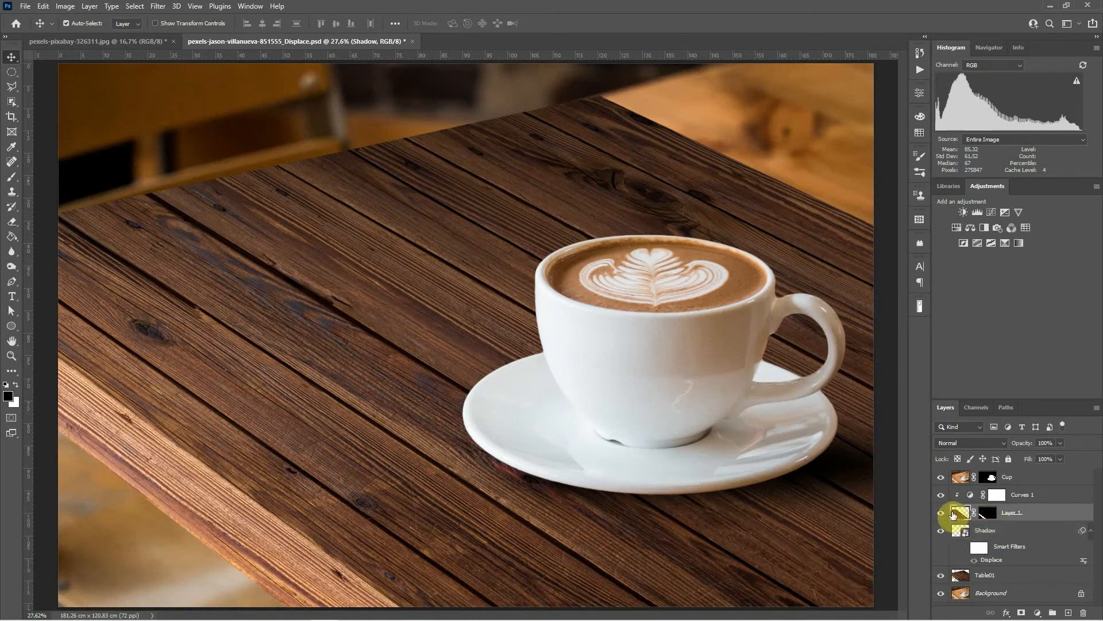
pyautogui.click(969, 577)
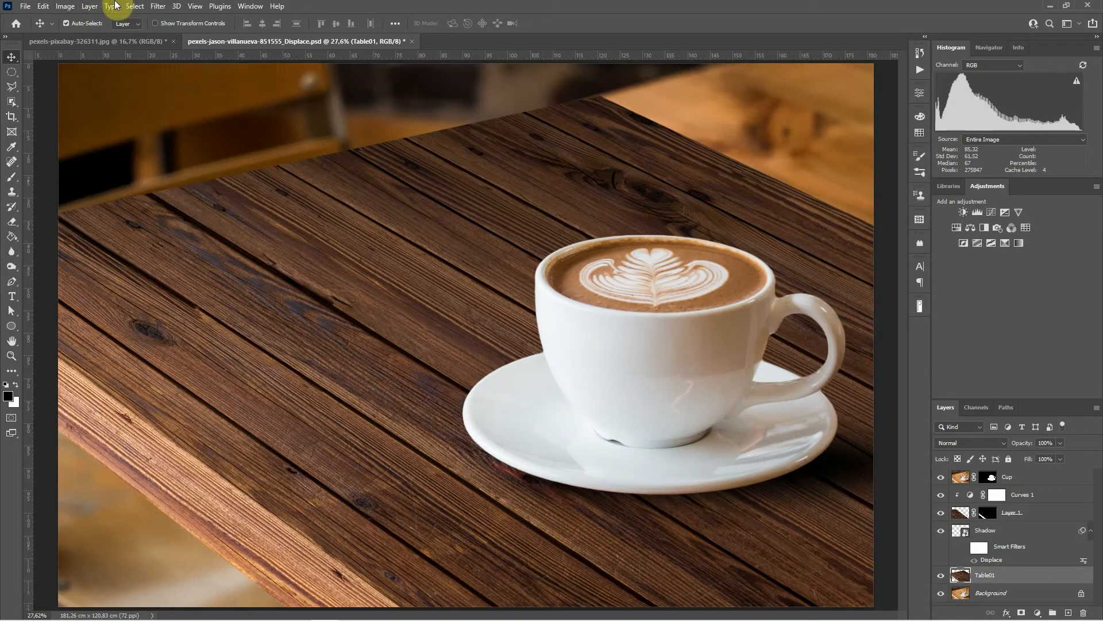
pyautogui.click(159, 7)
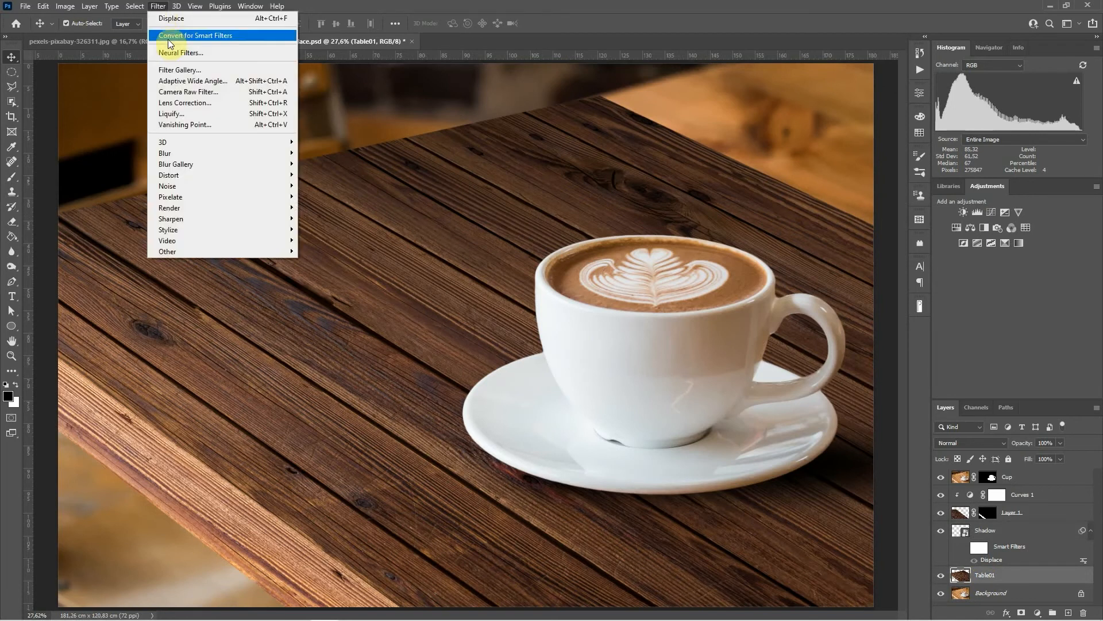
pyautogui.click(171, 37)
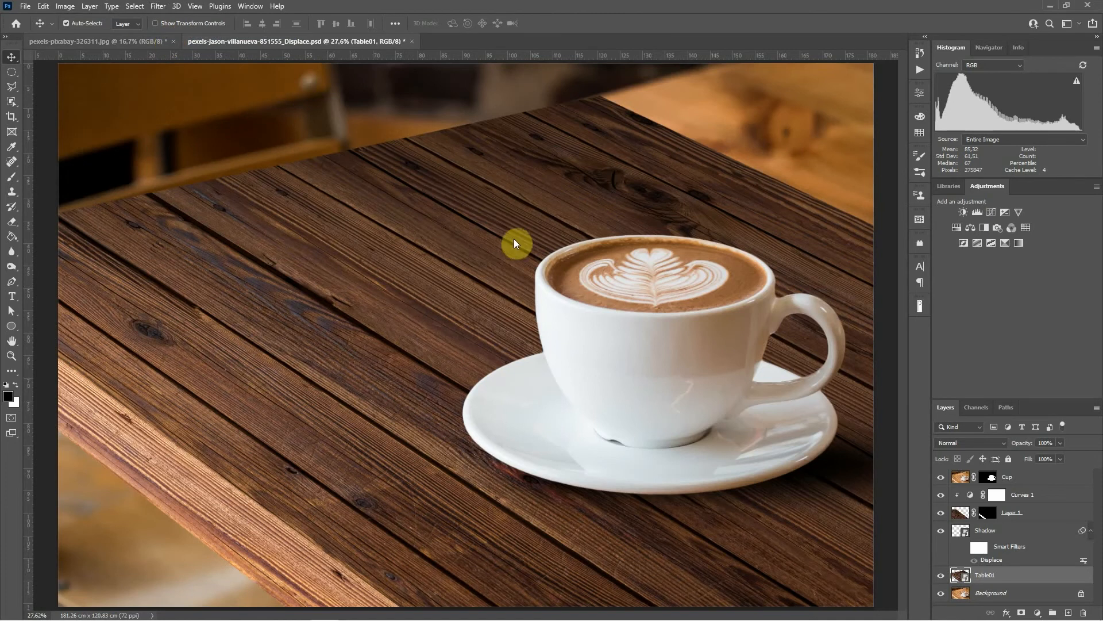
# Apply a Gaussian Blur smart filter with a 15-pixel radius to the Table01 layer
pyautogui.click(162, 8)
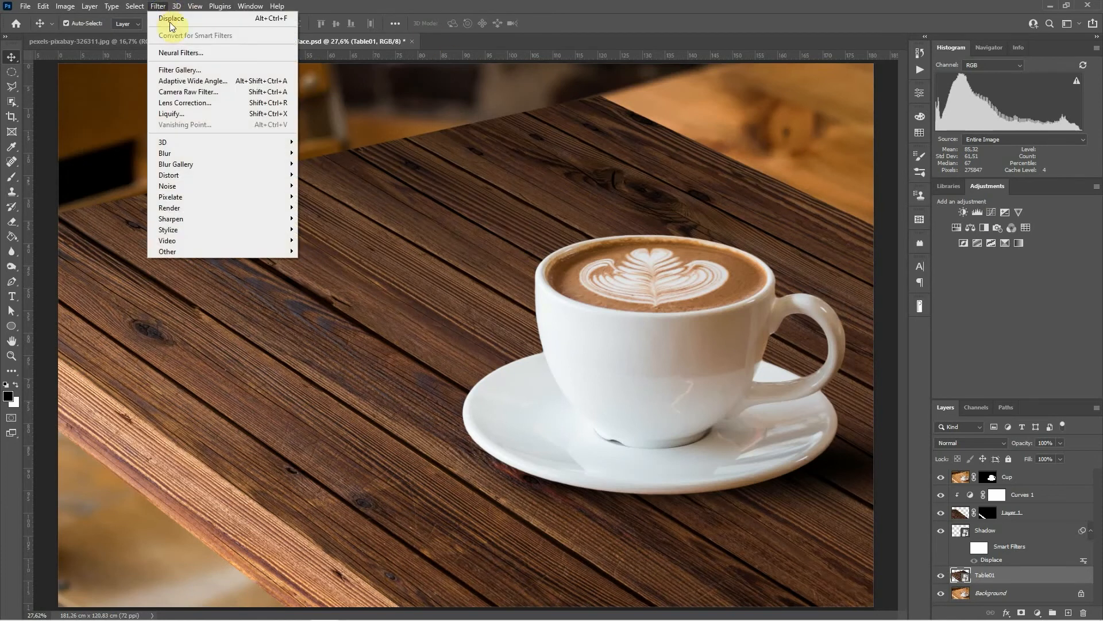
pyautogui.moveTo(271, 154)
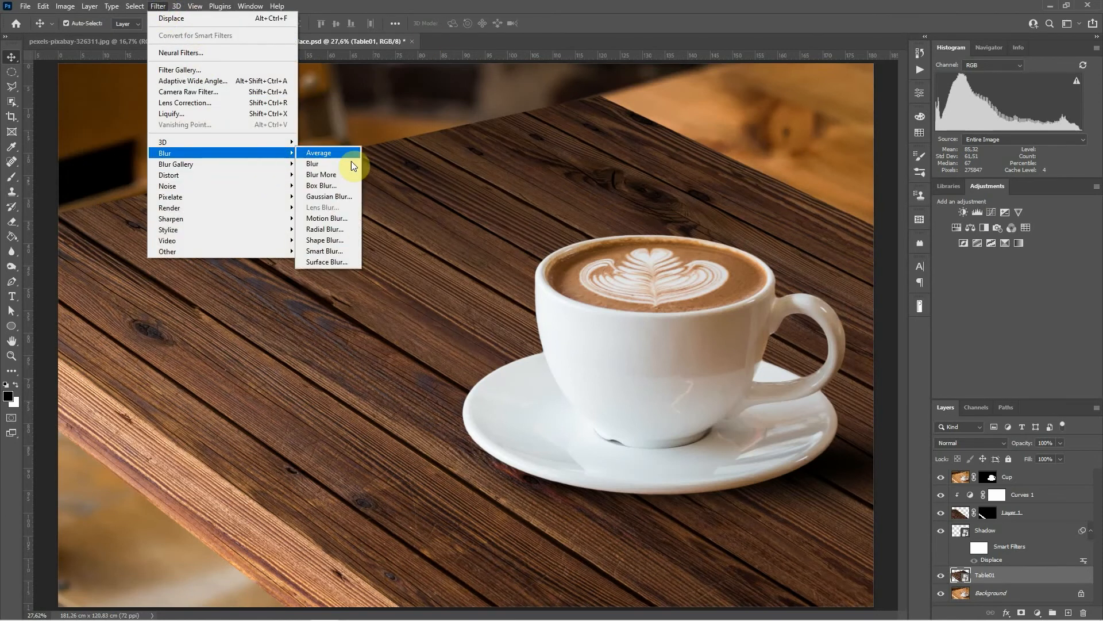
pyautogui.click(331, 197)
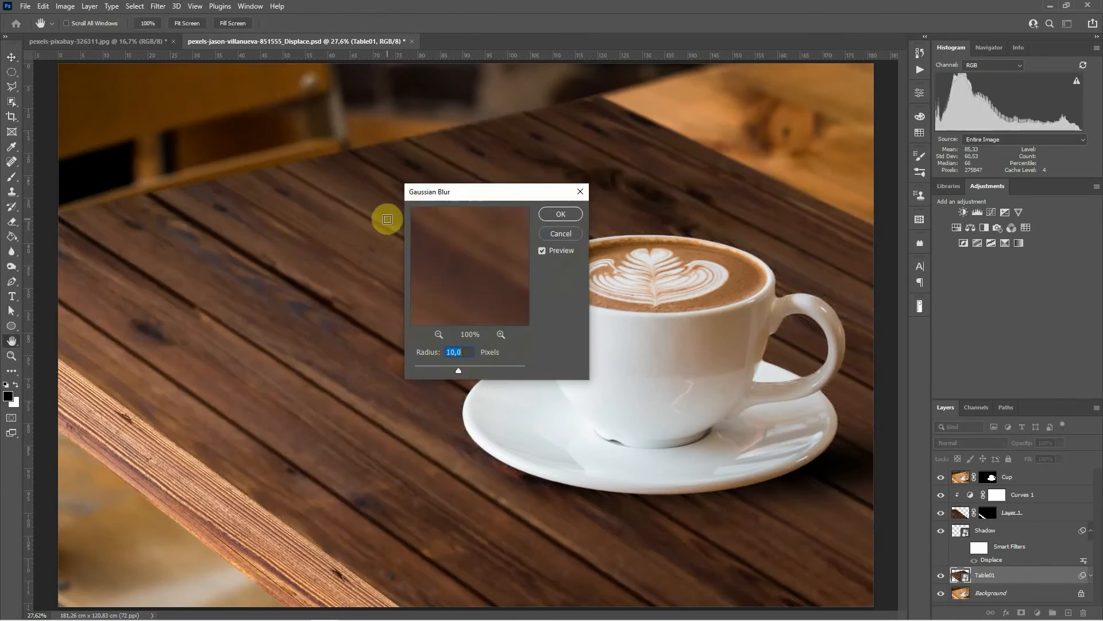
pyautogui.moveTo(510, 197); pyautogui.dragTo(424, 210)
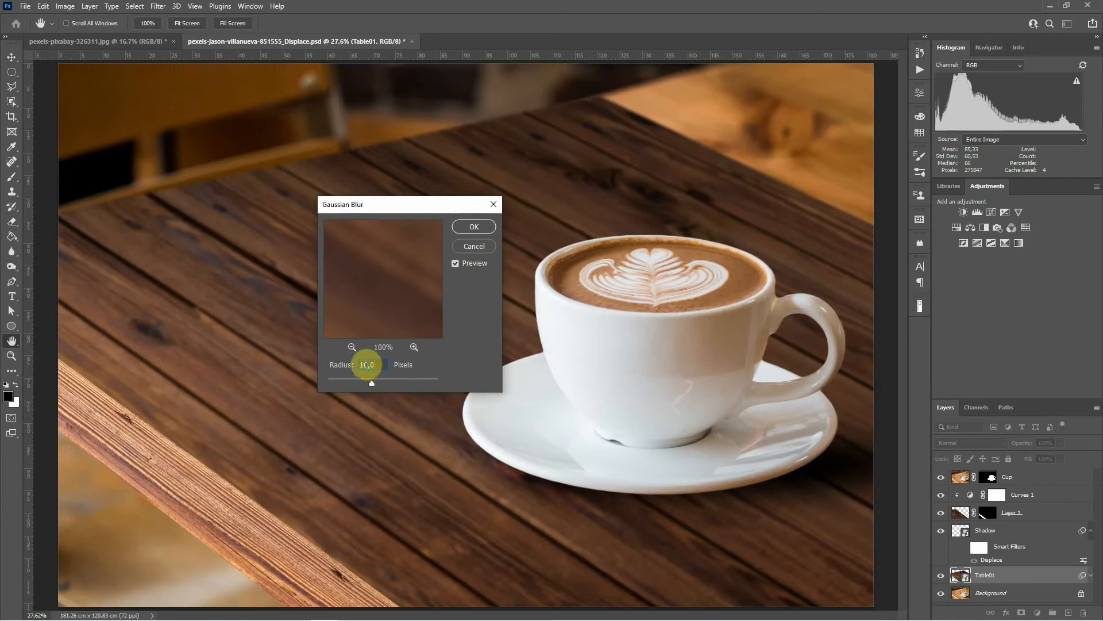
pyautogui.write('5')
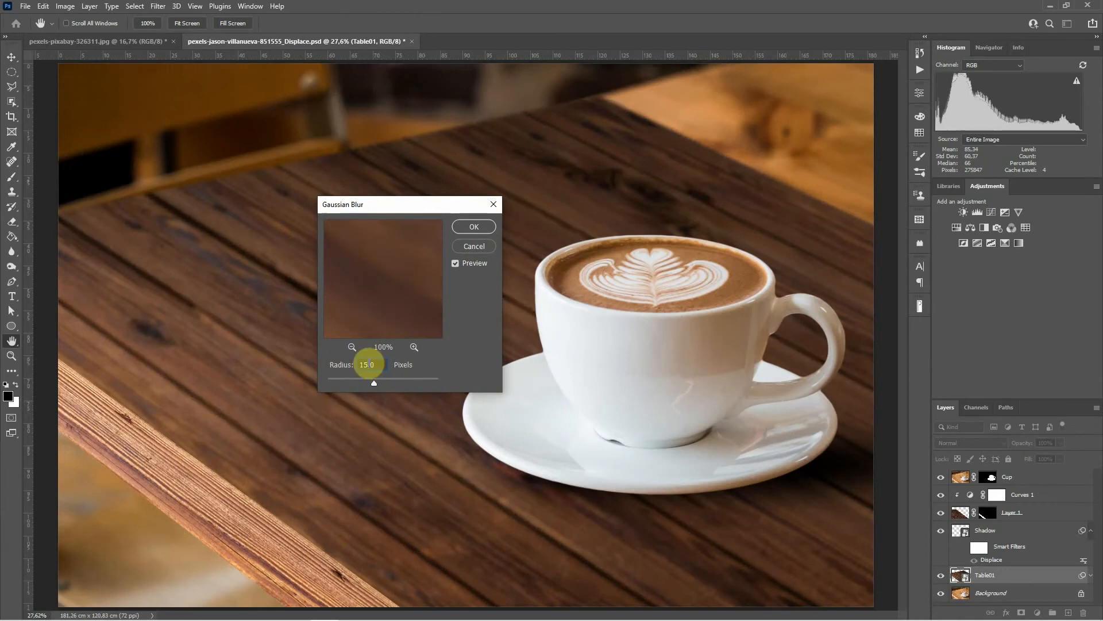
pyautogui.click(474, 227)
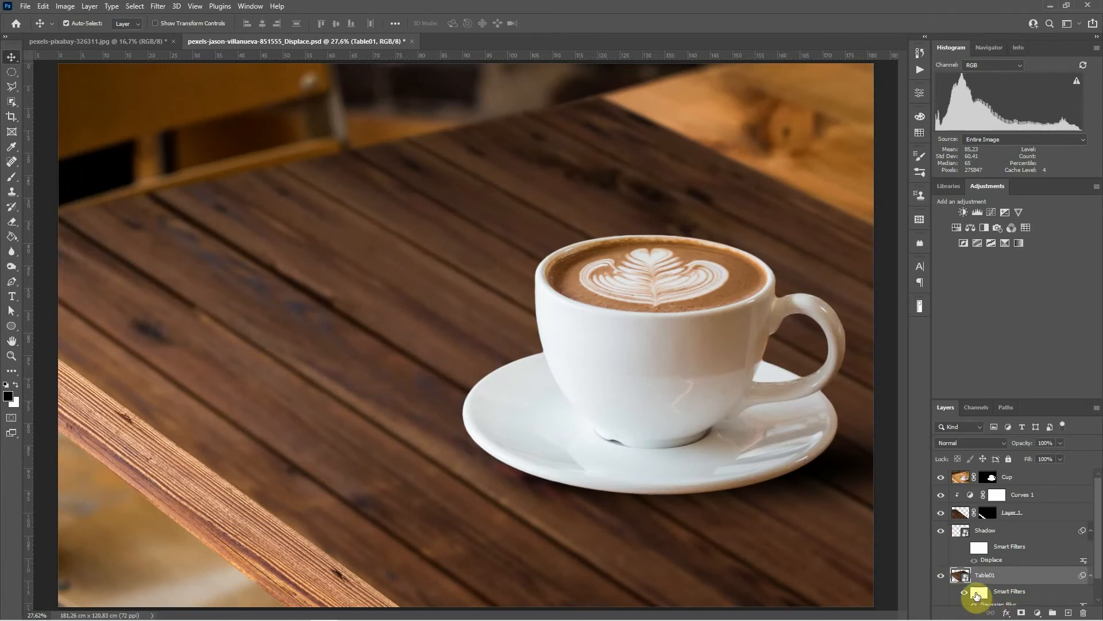
# Draw a reversed black-to-white radial gradient on Table01's smart filter mask, from the image's lower edge up to the table's far corner
pyautogui.click(977, 596)
pyautogui.scroll(-1, 1098, 520)
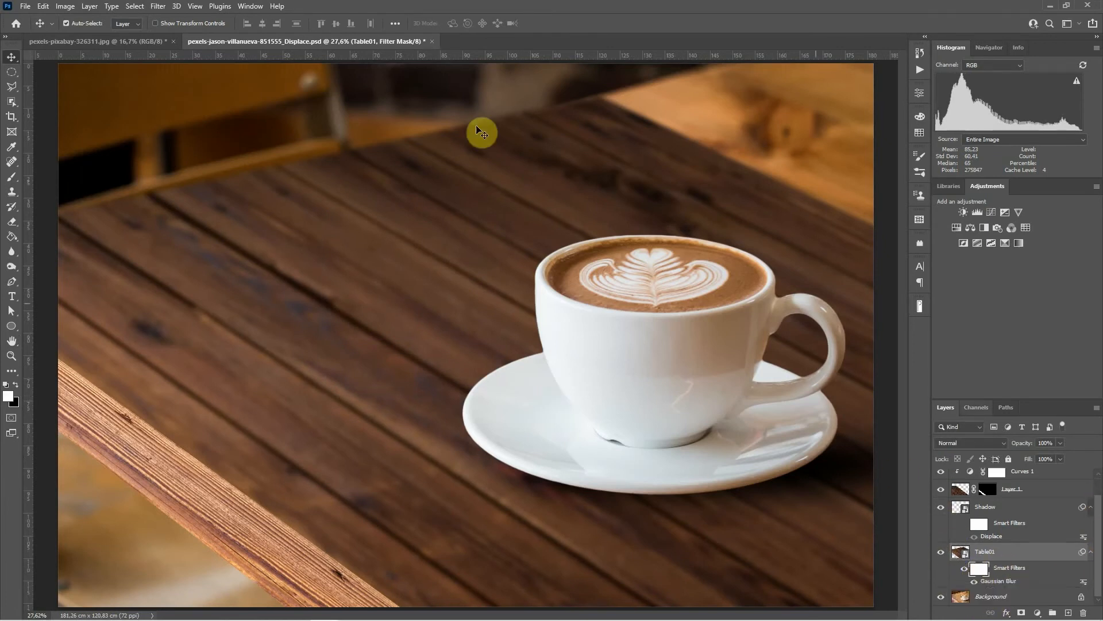
pyautogui.rightClick(11, 238)
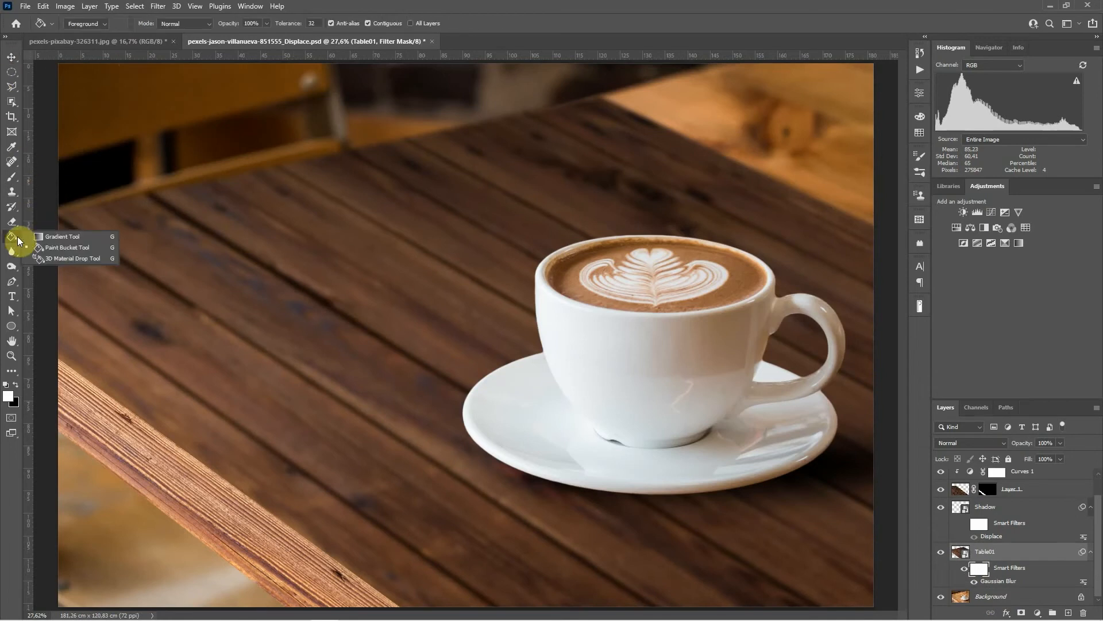
pyautogui.click(50, 237)
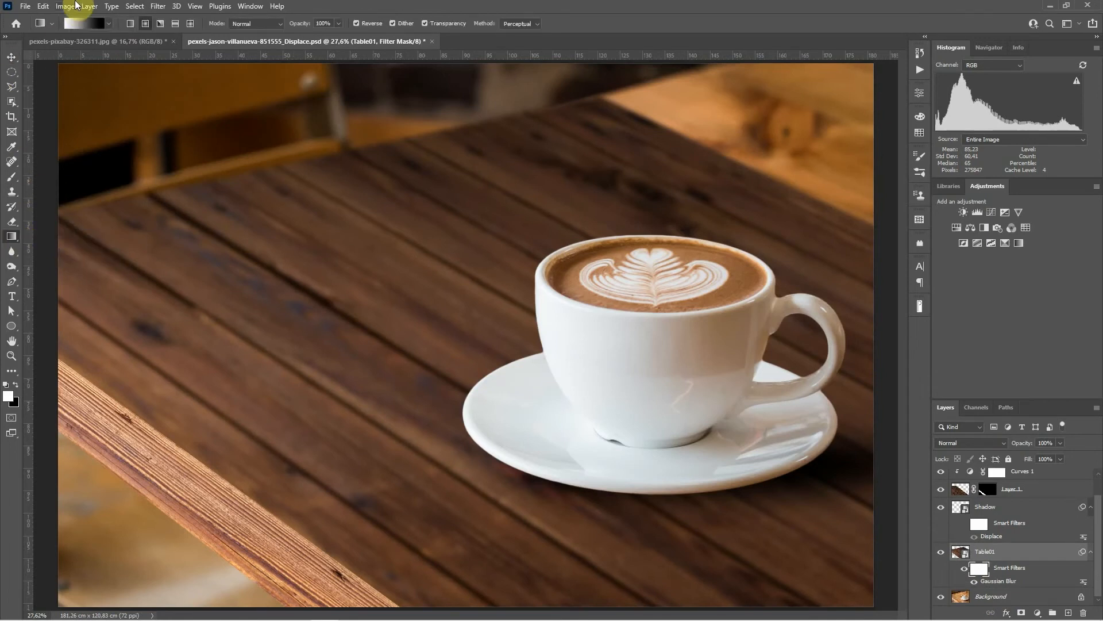
pyautogui.click(16, 384)
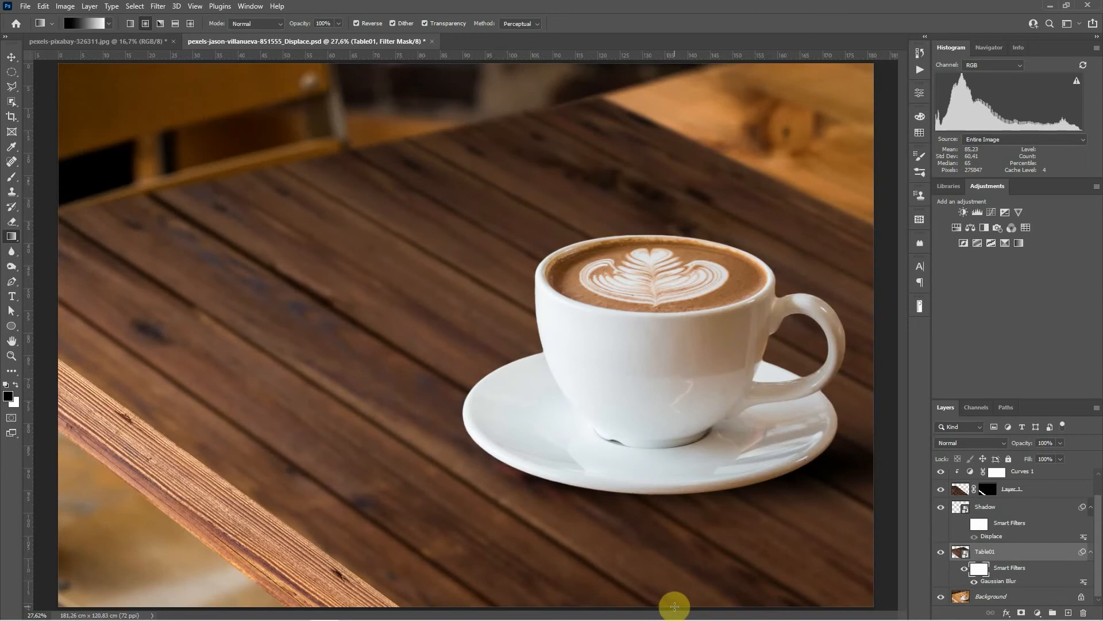
pyautogui.moveTo(618, 609); pyautogui.dragTo(613, 131)
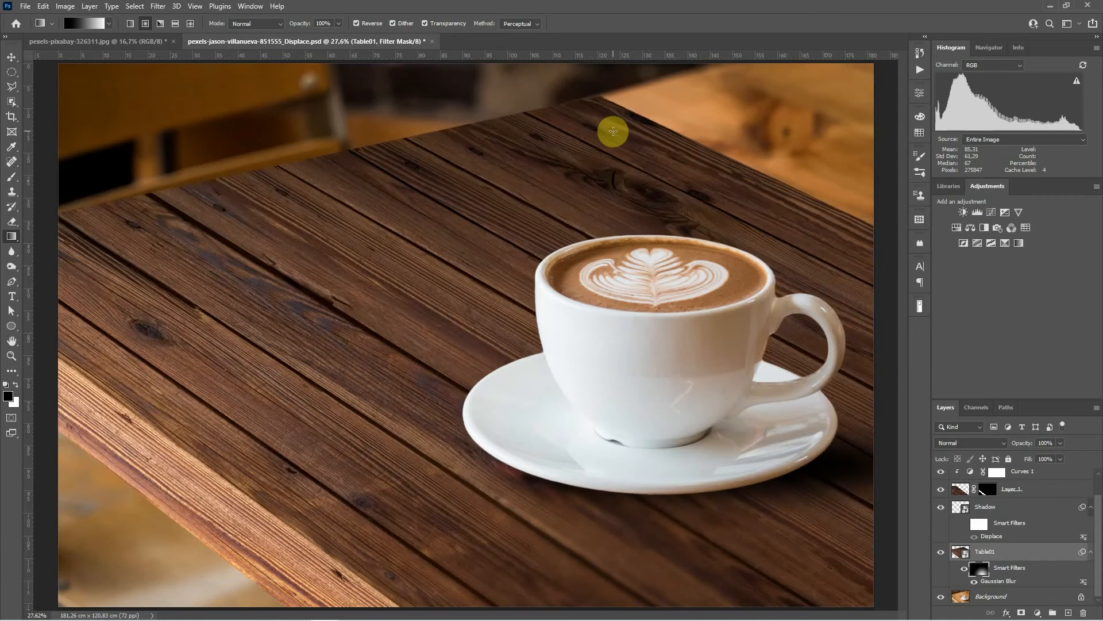
# Replace the radial gradient on Table01's filter mask with a black-to-white linear one, from the image's lower edge up to just below the table's far corner
pyautogui.hotkey('ctrl', 'z')
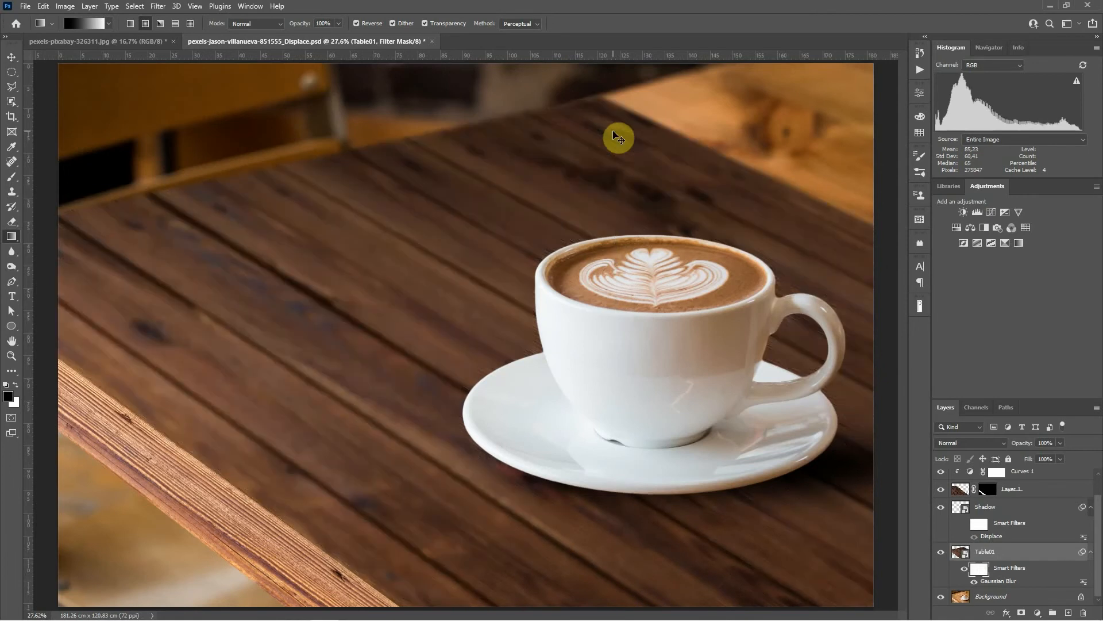
pyautogui.click(131, 23)
pyautogui.moveTo(596, 608); pyautogui.dragTo(586, 101)
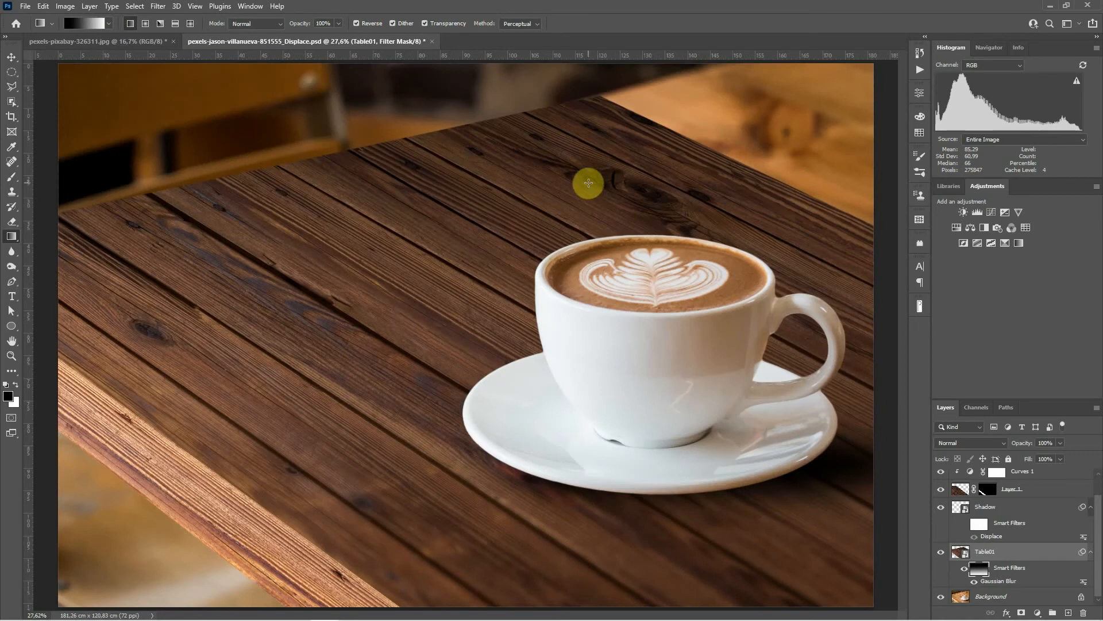
pyautogui.hotkey('ctrl', 'z')
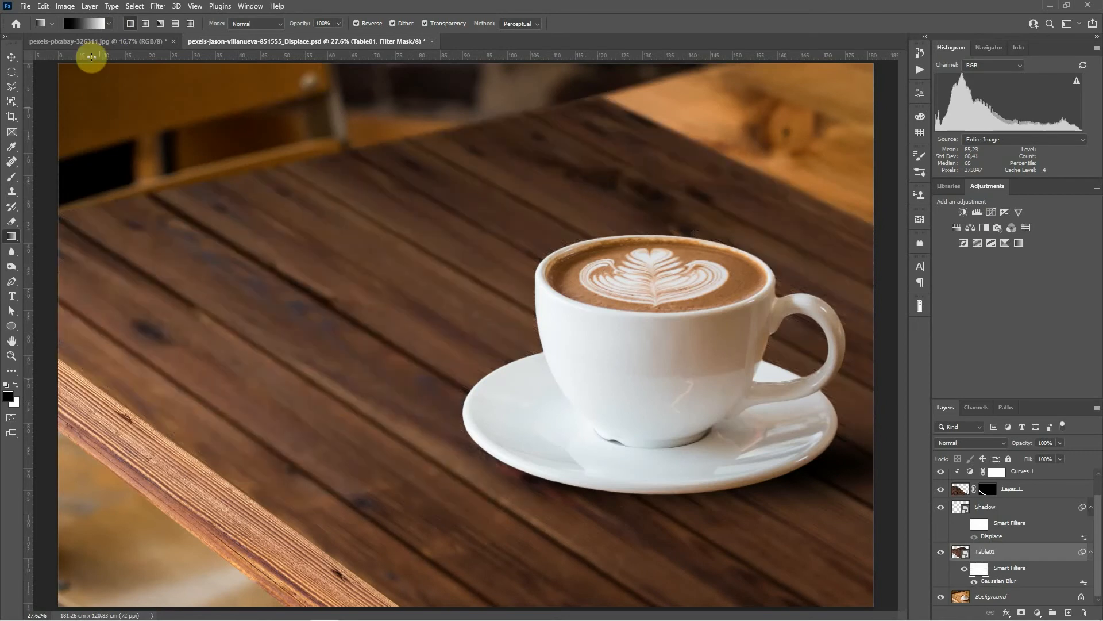
pyautogui.click(15, 384)
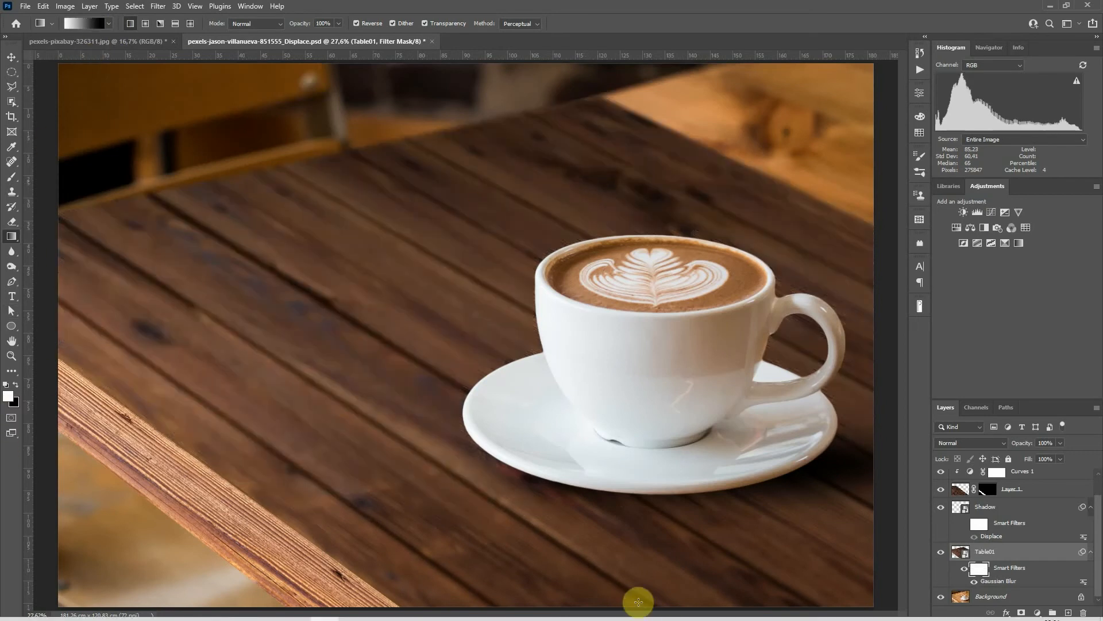
pyautogui.moveTo(614, 608); pyautogui.dragTo(616, 164)
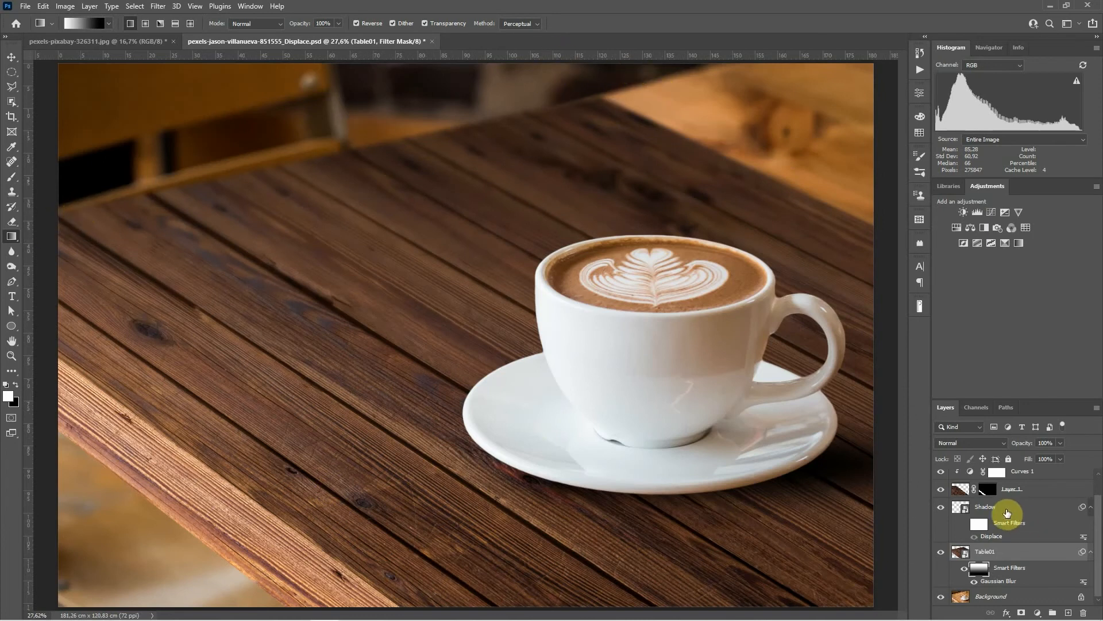
# Convert Layer 1, the table's front edge, for smart filters
pyautogui.click(959, 489)
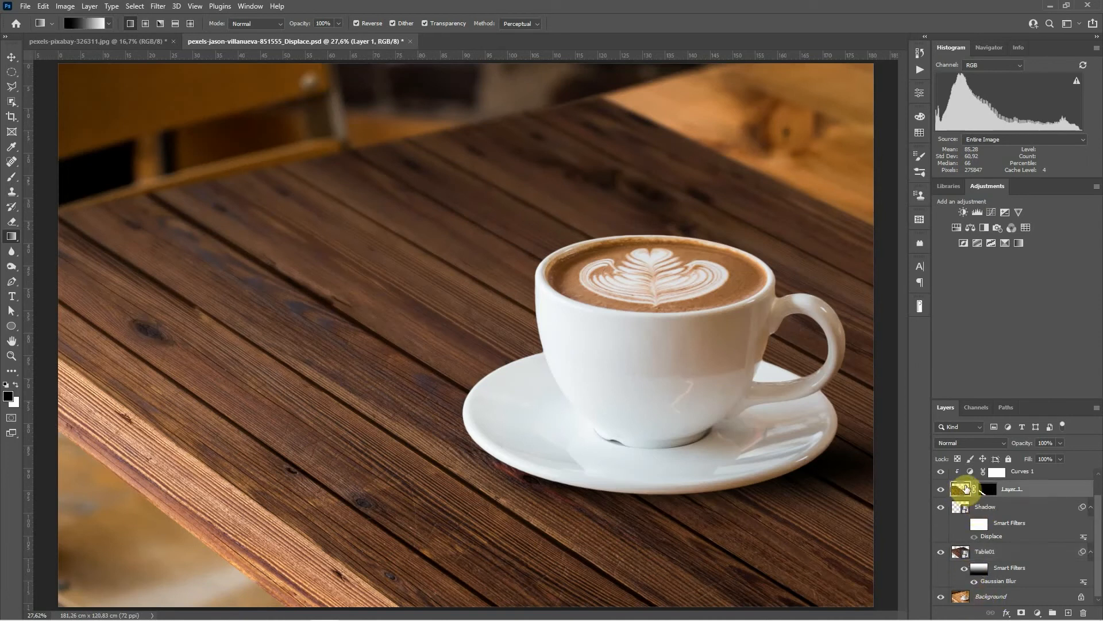
pyautogui.click(157, 6)
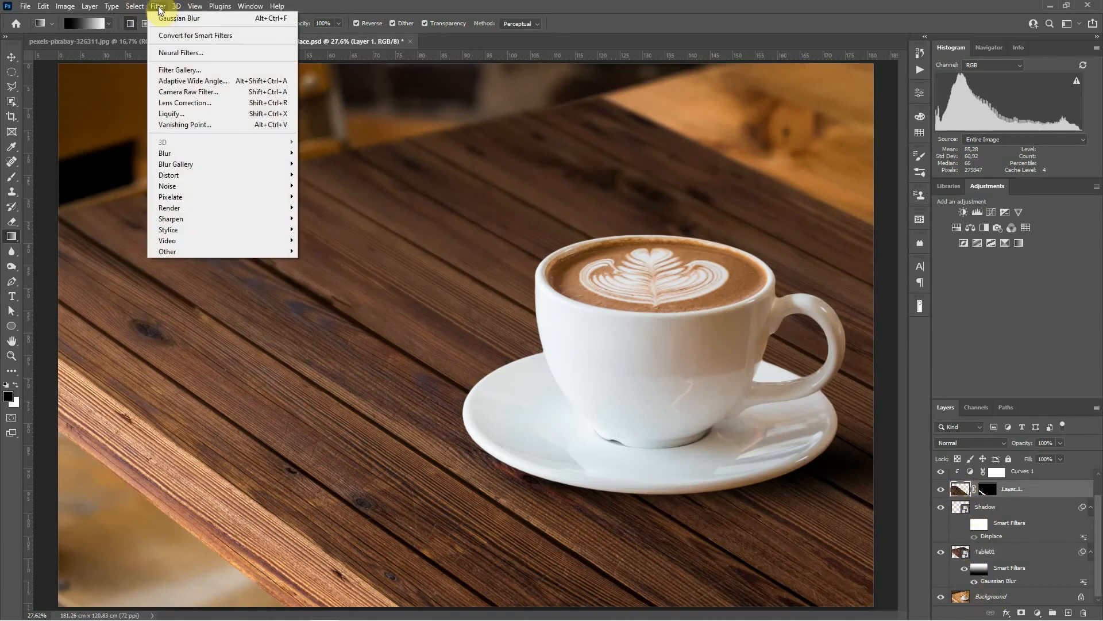
pyautogui.click(167, 31)
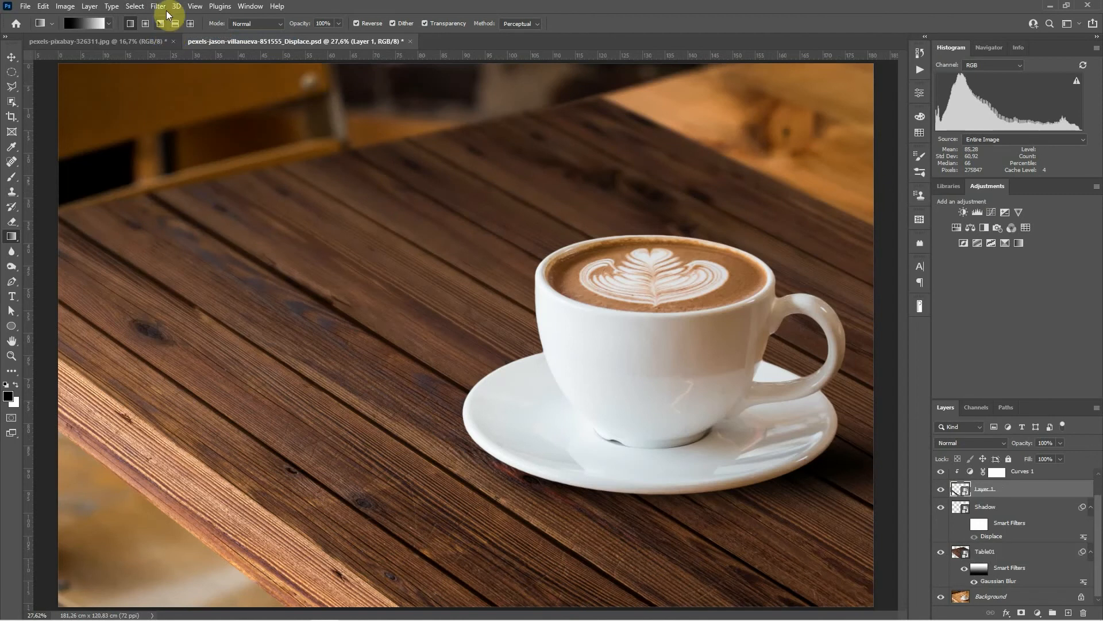
# Apply a Gaussian Blur smart filter with a 7-pixel radius to Layer 1
pyautogui.click(161, 7)
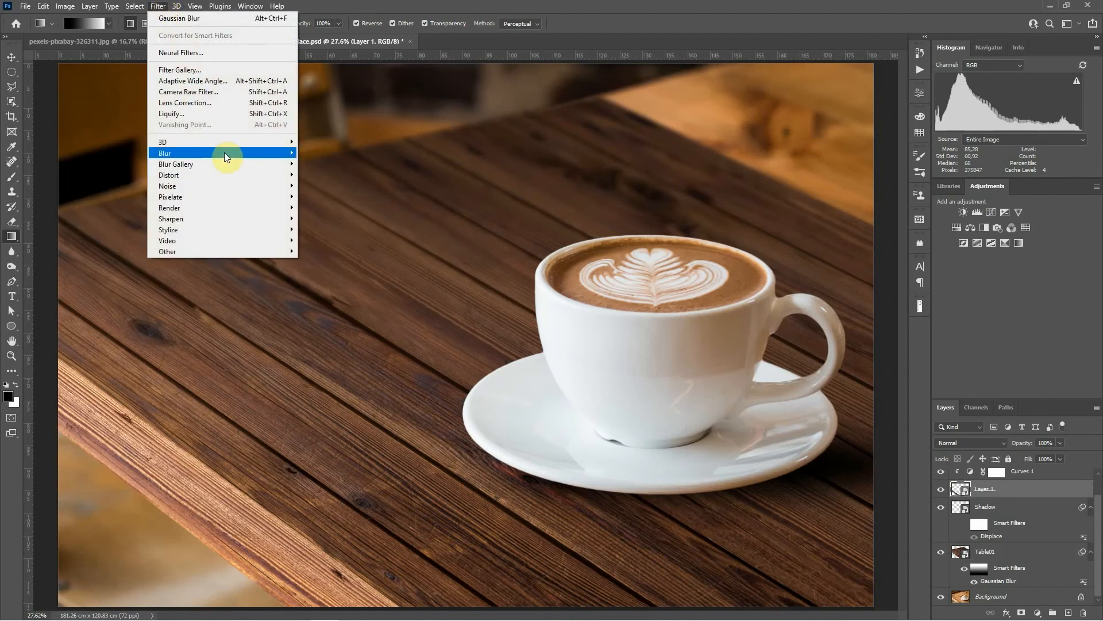
pyautogui.moveTo(224, 153)
pyautogui.click(329, 198)
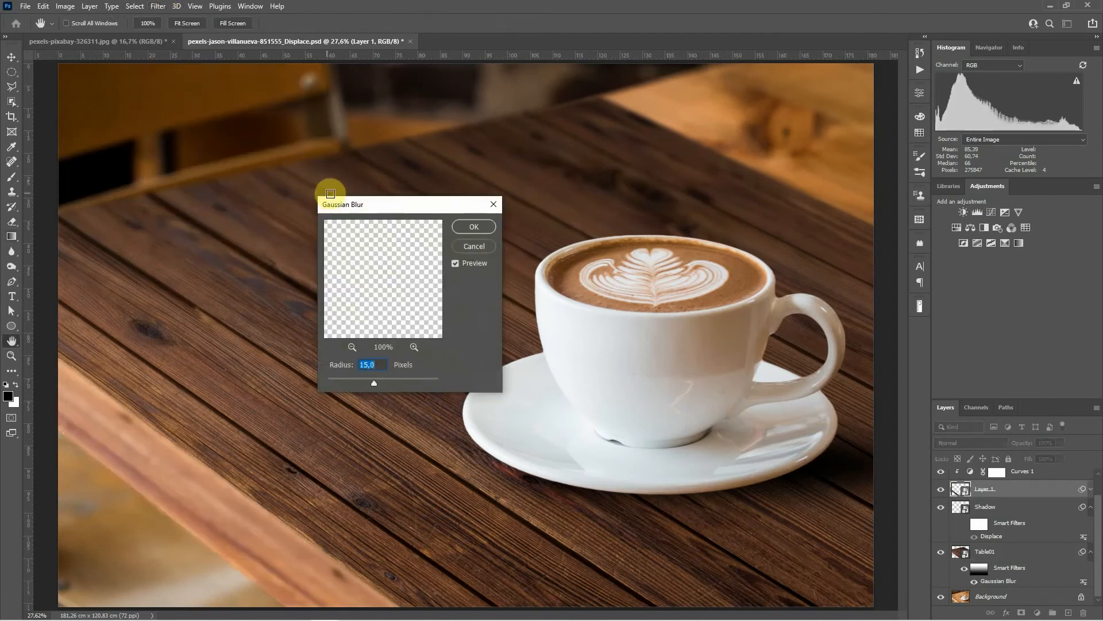
pyautogui.click(367, 365)
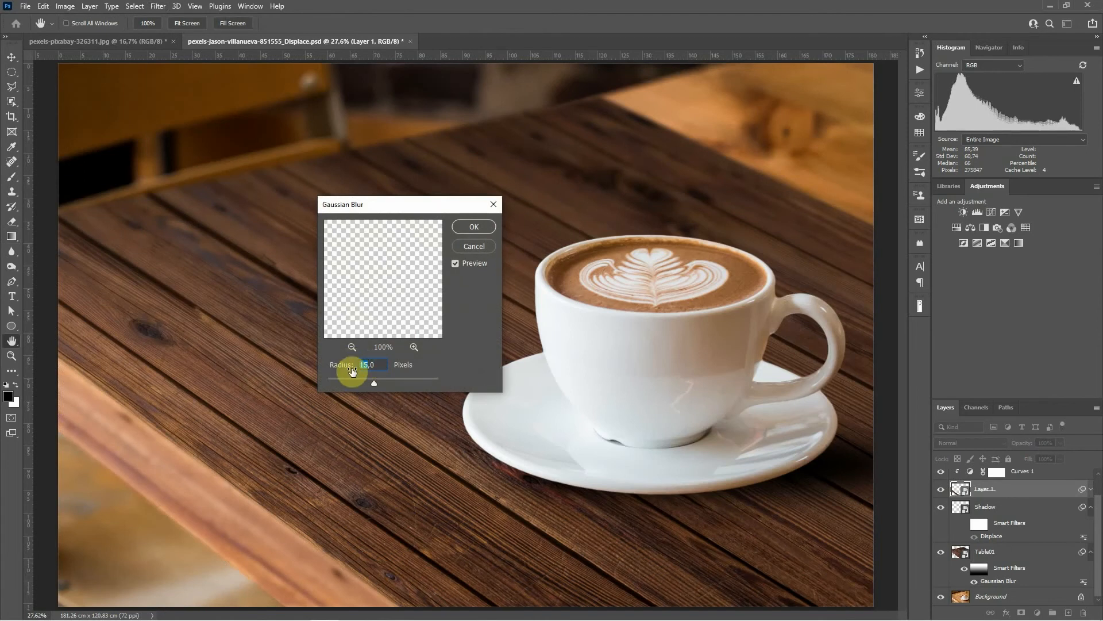
pyautogui.moveTo(353, 371); pyautogui.dragTo(345, 370)
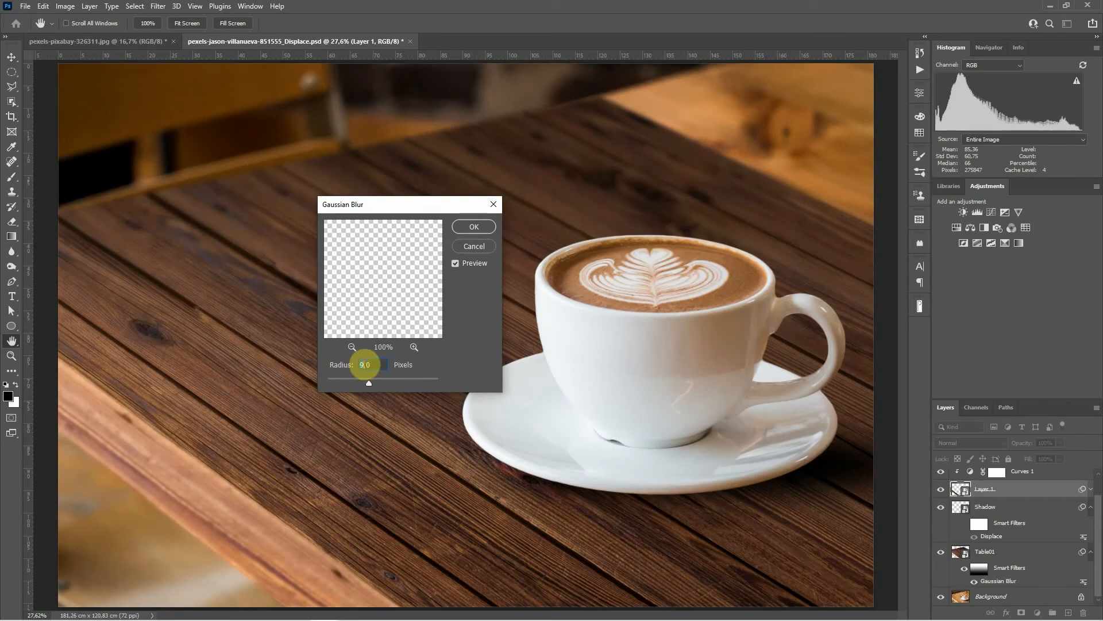
pyautogui.write('8')
pyautogui.write('7')
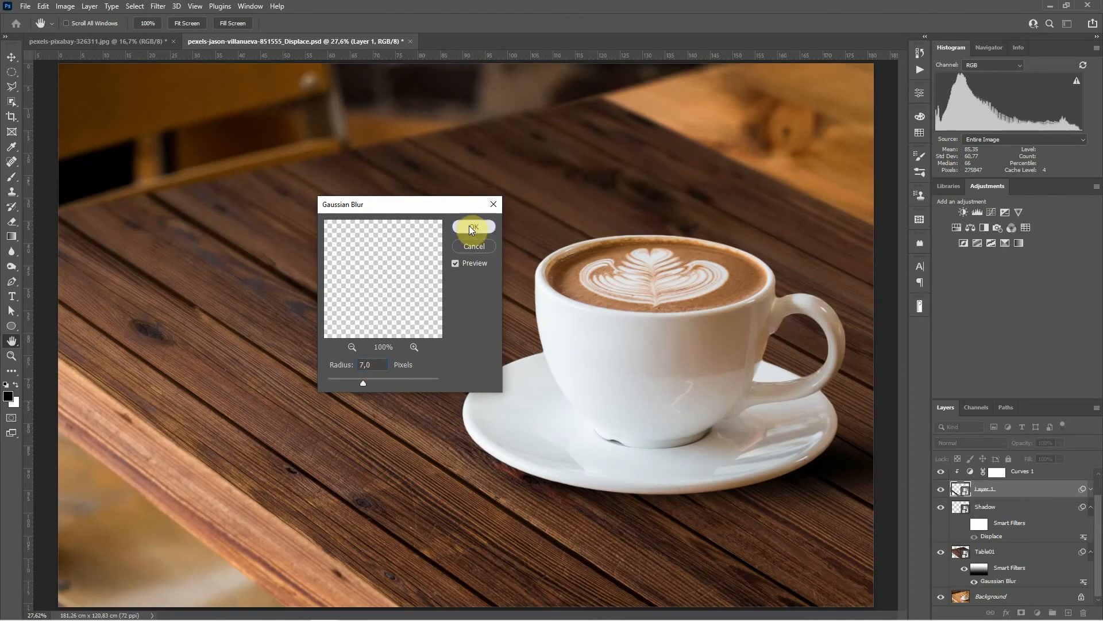
pyautogui.click(472, 226)
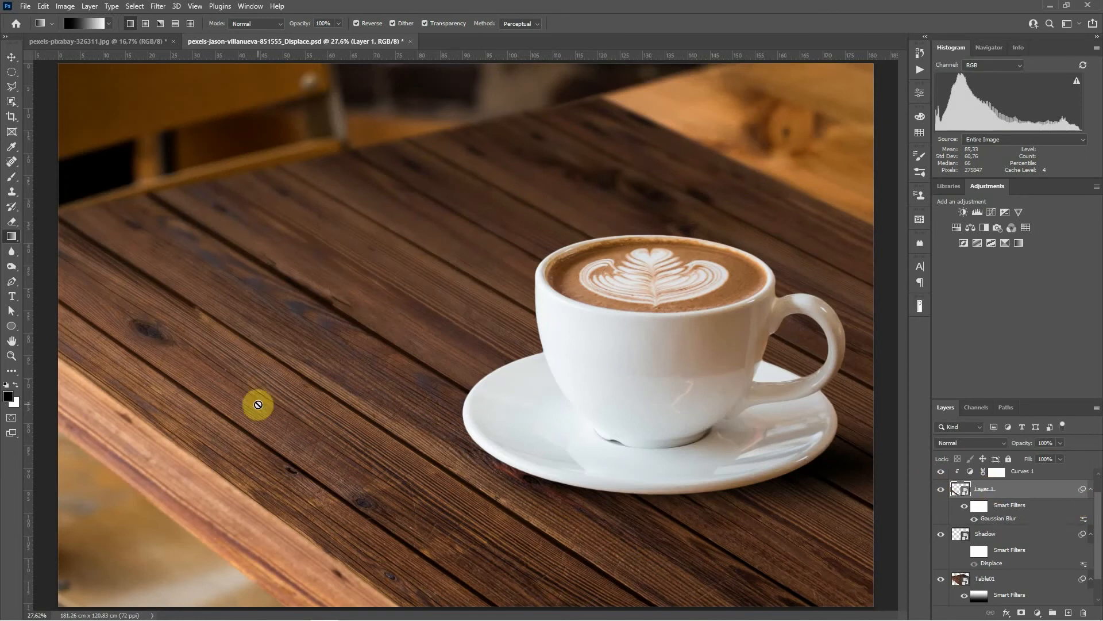
# Draw a black-to-white linear gradient on Layer 1's smart filter mask, along the table's front edge from its lower end to its upper-left end
pyautogui.click(978, 507)
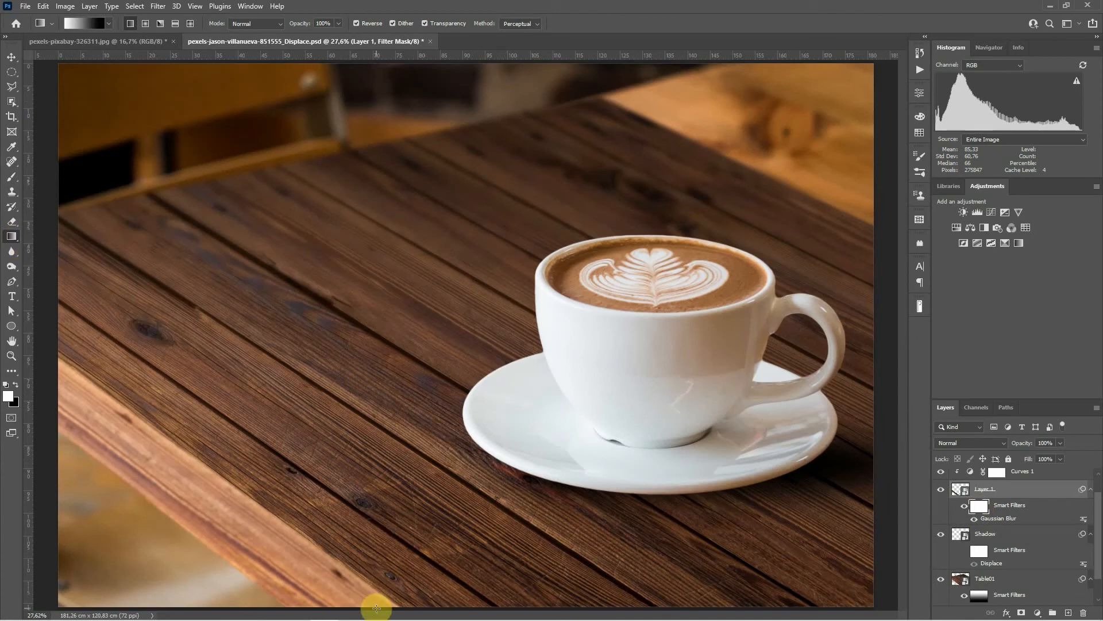
pyautogui.moveTo(373, 606); pyautogui.dragTo(62, 381)
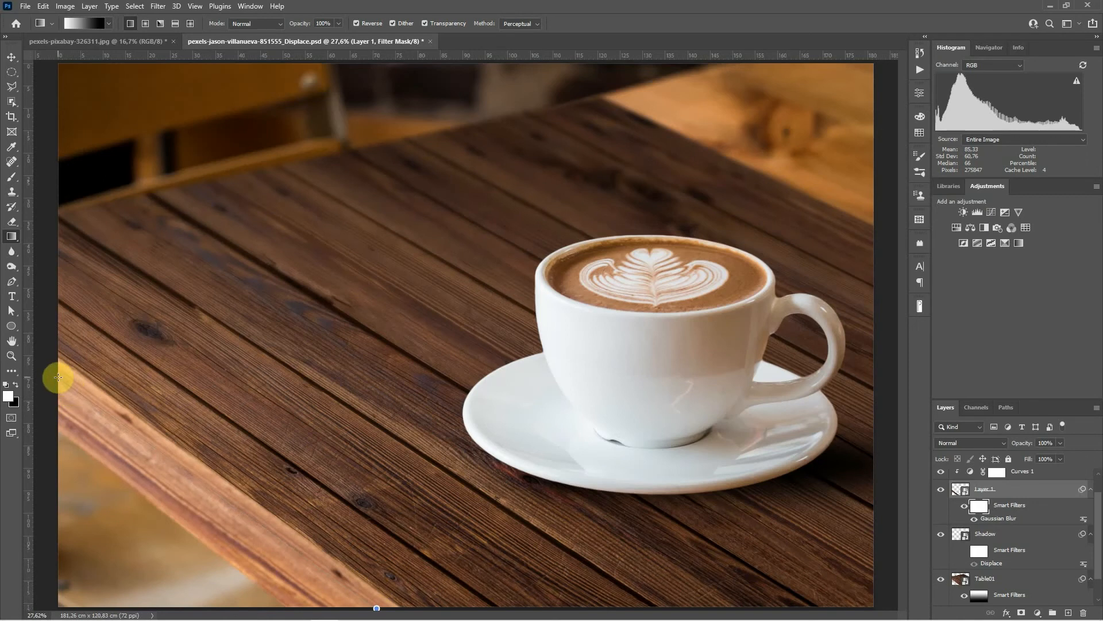
pyautogui.moveTo(58, 377); pyautogui.dragTo(58, 377)
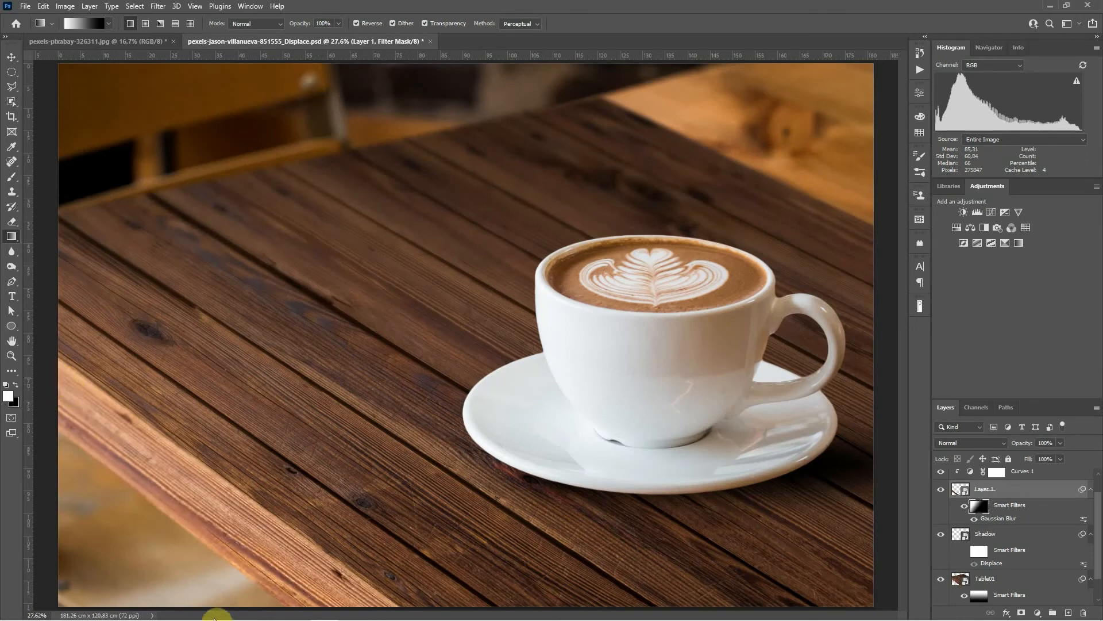
pyautogui.moveTo(407, 618)
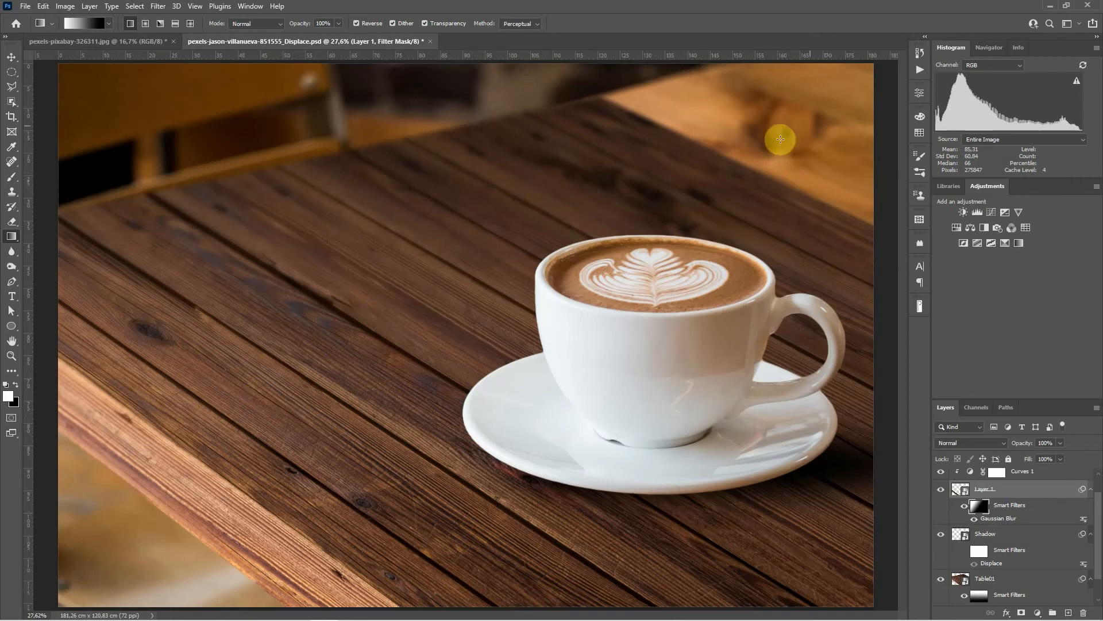
# Open the contents of the Table01 smart object for editing
pyautogui.moveTo(1098, 529); pyautogui.dragTo(1101, 509)
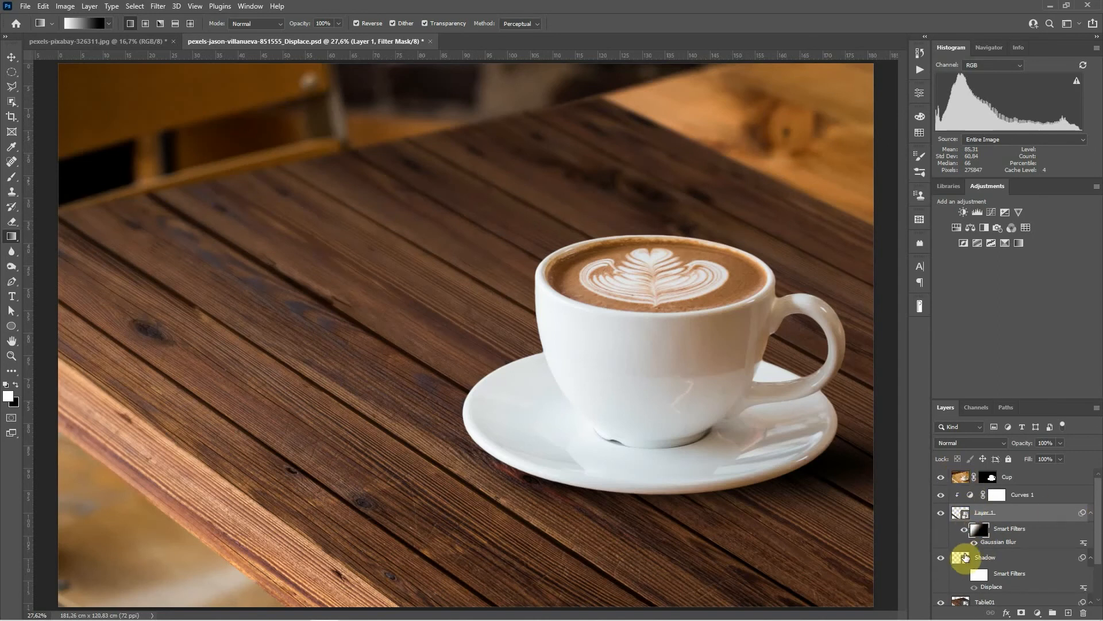
pyautogui.scroll(-2, 979, 557)
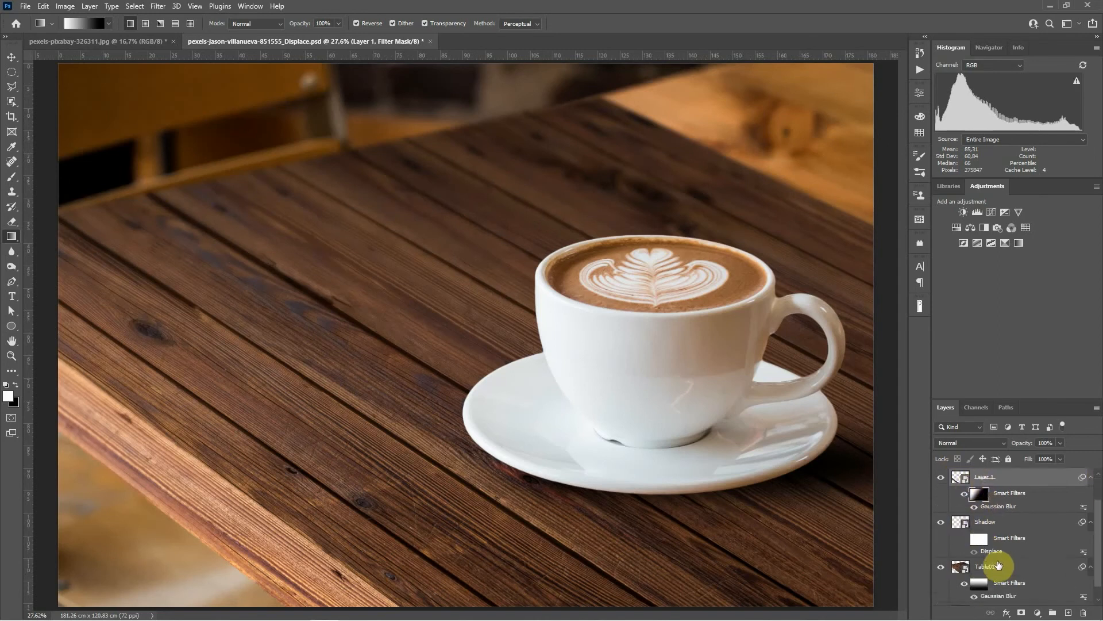
pyautogui.click(983, 567)
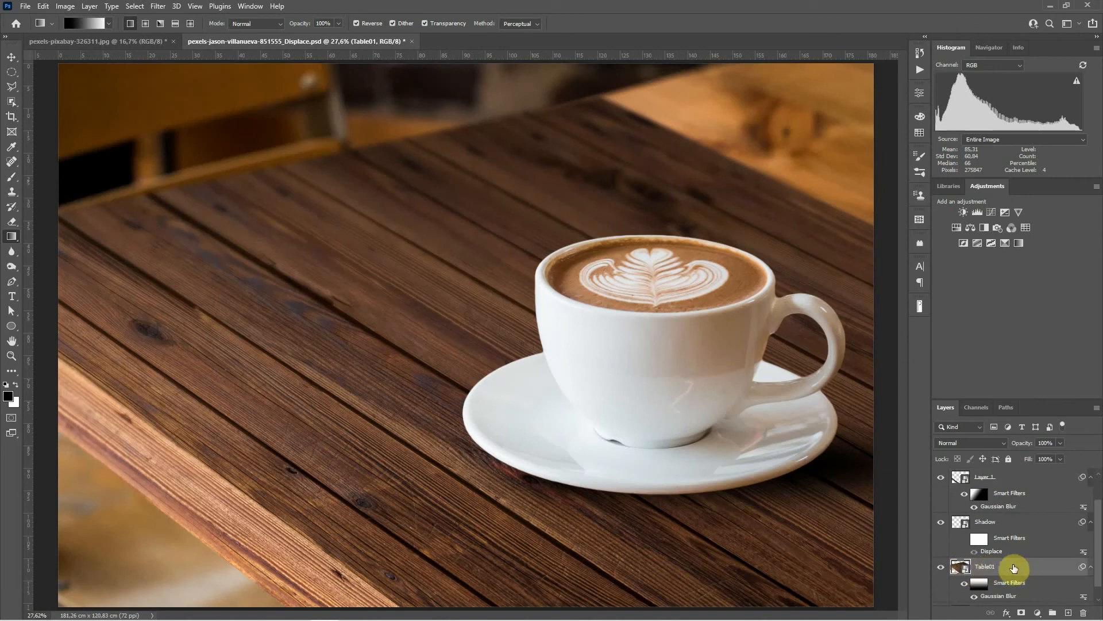
pyautogui.doubleClick(964, 569)
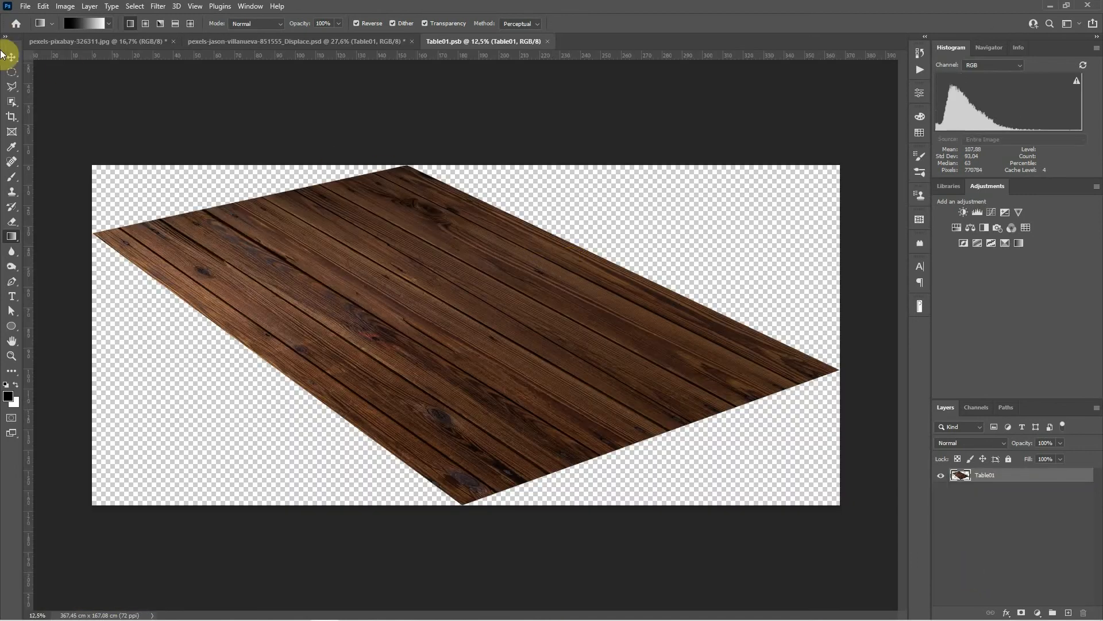
# Extend the tabletop with the Clone Stamp by painting plank texture over the transparent area beside the table's far corner
pyautogui.click(12, 191)
pyautogui.click(48, 190)
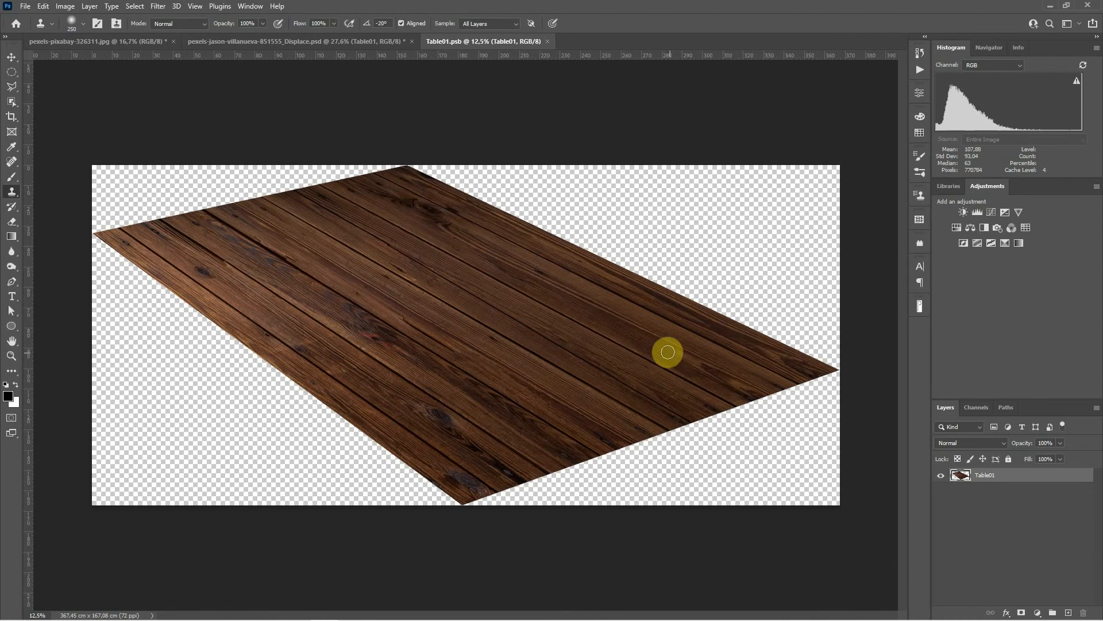
pyautogui.moveTo(426, 168)
pyautogui.mouseDown()
pyautogui.moveTo(476, 198)
pyautogui.moveTo(459, 171)
pyautogui.moveTo(498, 184)
pyautogui.moveTo(528, 221)
pyautogui.moveTo(510, 211)
pyautogui.moveTo(538, 212)
pyautogui.moveTo(498, 174)
pyautogui.moveTo(553, 193)
pyautogui.moveTo(511, 180)
pyautogui.moveTo(562, 184)
pyautogui.moveTo(542, 221)
pyautogui.moveTo(558, 229)
pyautogui.moveTo(571, 189)
pyautogui.moveTo(570, 204)
pyautogui.moveTo(551, 166)
pyautogui.moveTo(584, 191)
pyautogui.moveTo(574, 181)
pyautogui.moveTo(567, 220)
pyautogui.moveTo(633, 191)
pyautogui.moveTo(619, 206)
pyautogui.moveTo(488, 159)
pyautogui.moveTo(457, 164)
pyautogui.moveTo(537, 165)
pyautogui.mouseUp()
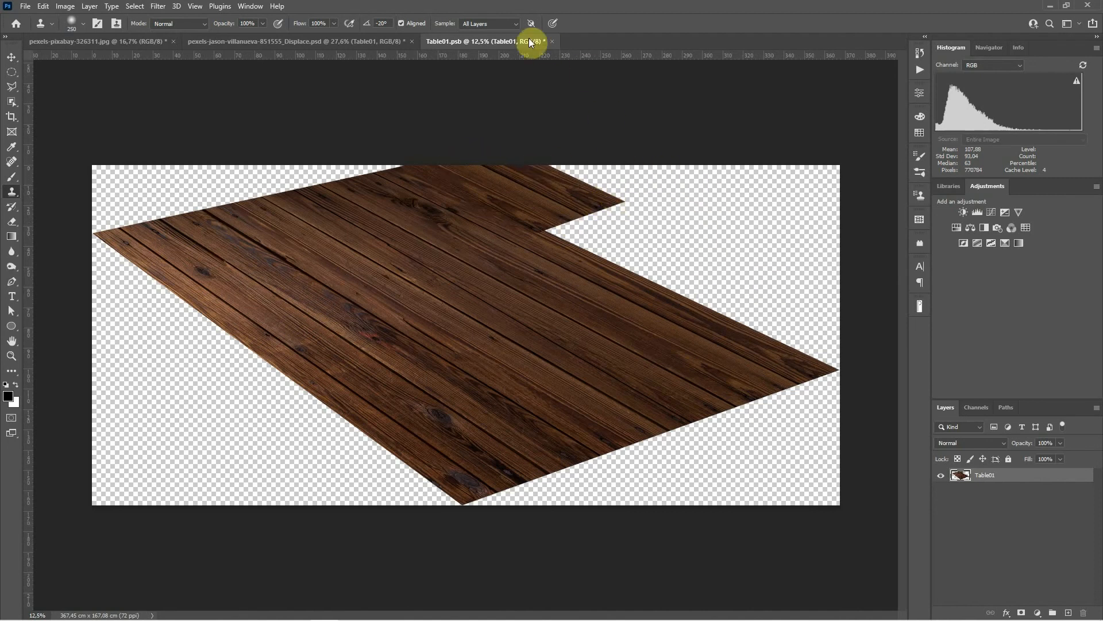
# Save the edited Table01 smart object contents and close that document
pyautogui.click(24, 6)
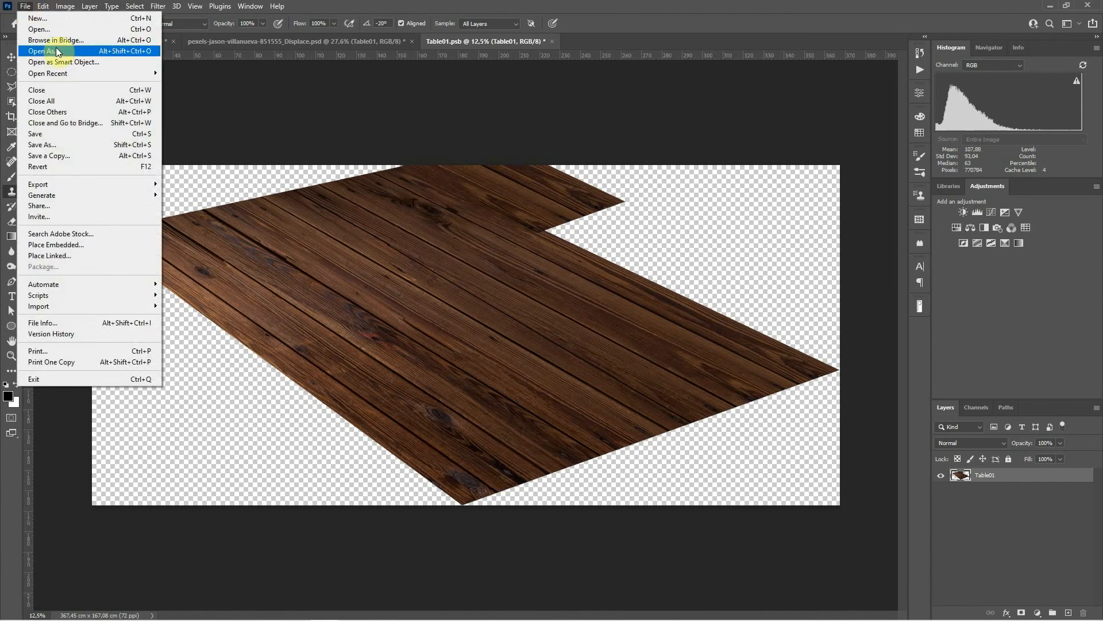
pyautogui.click(51, 133)
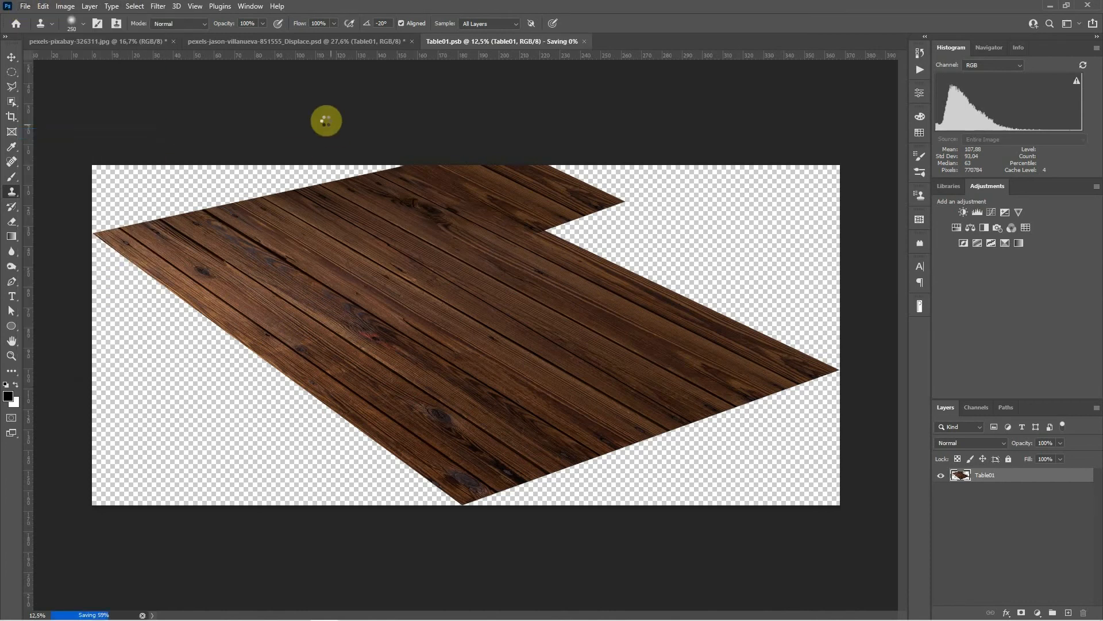
pyautogui.click(549, 41)
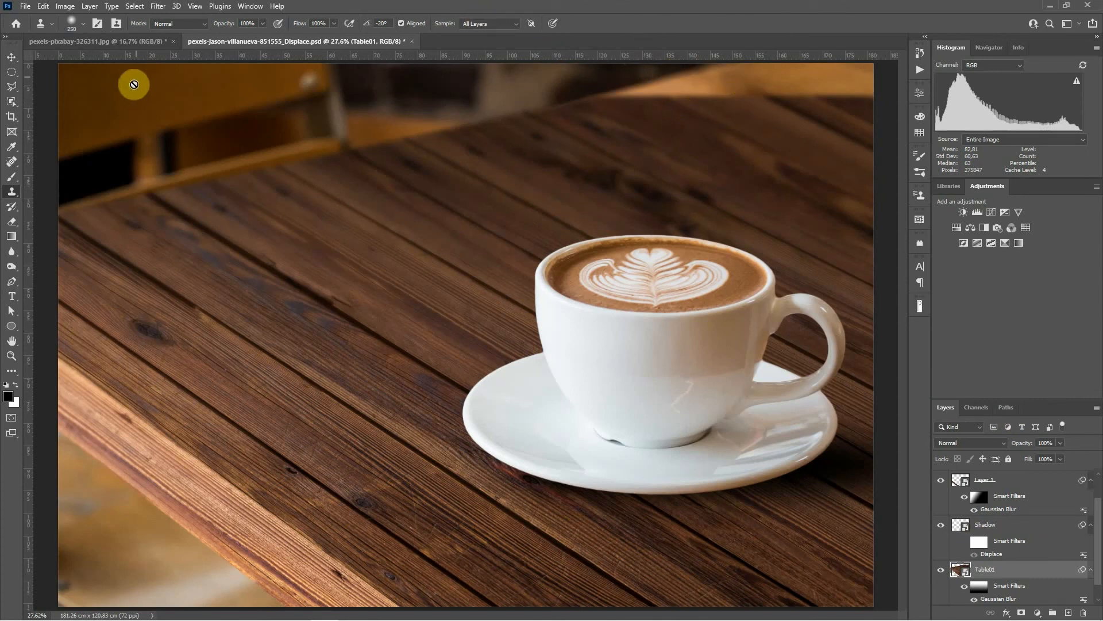
# Crop a strip off the image's upper edge, leaving the full width and a height of about 113 cm
pyautogui.click(11, 117)
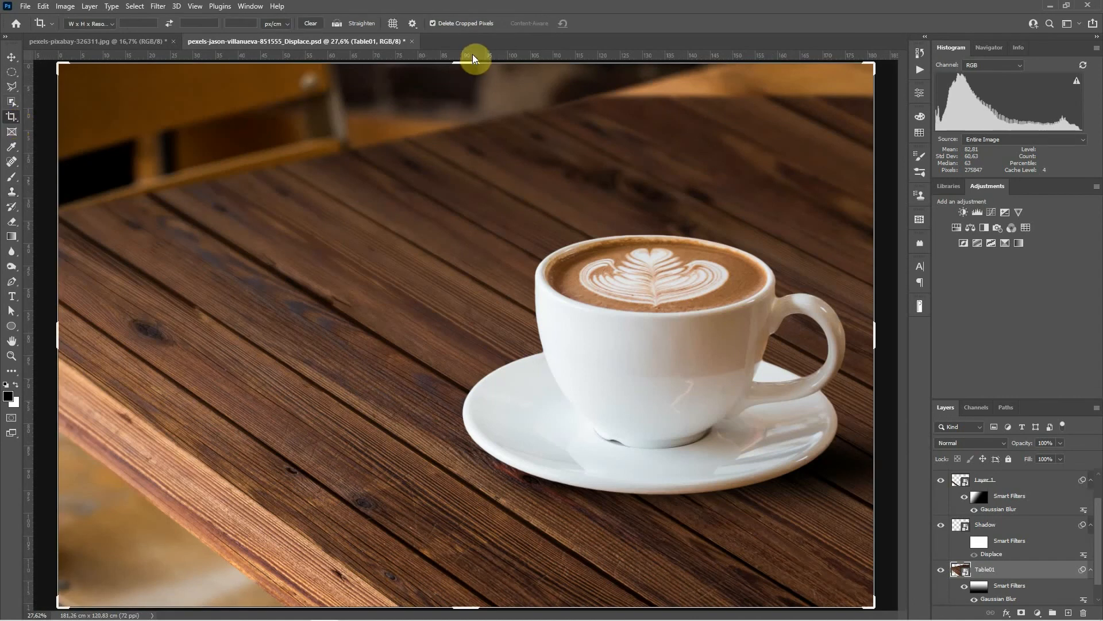
pyautogui.moveTo(469, 61); pyautogui.dragTo(469, 77)
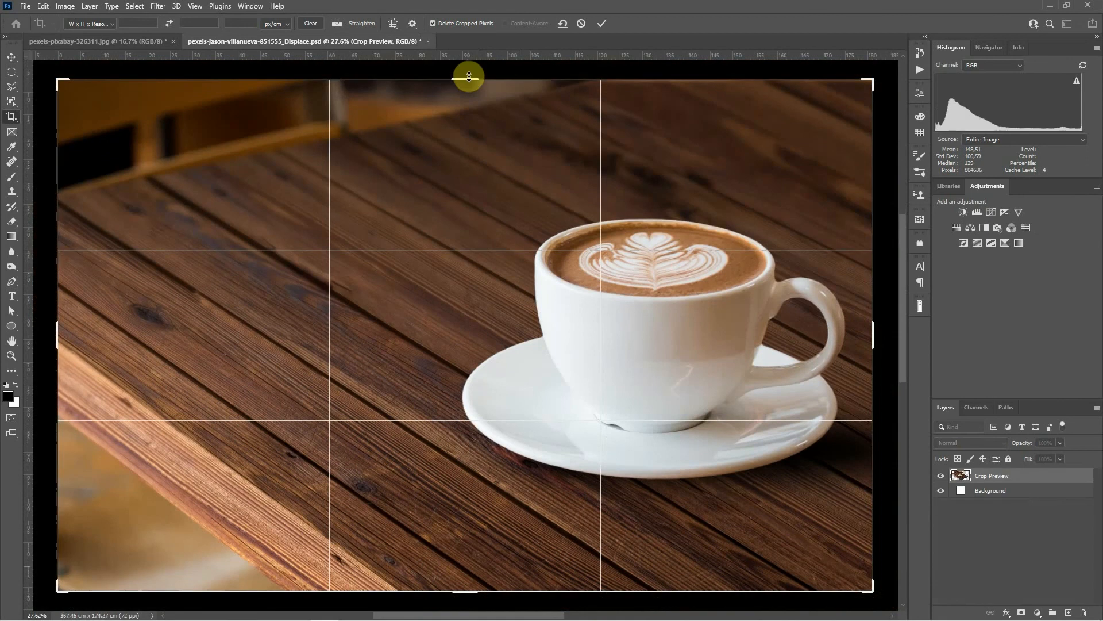
pyautogui.moveTo(686, 78); pyautogui.dragTo(685, 81)
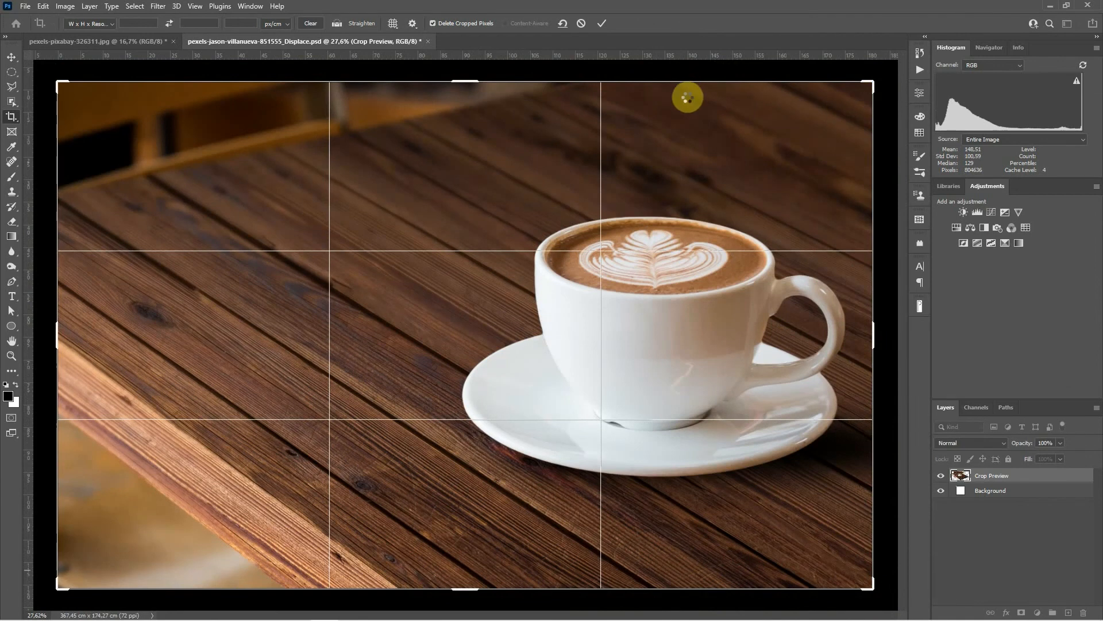
pyautogui.press('Return')
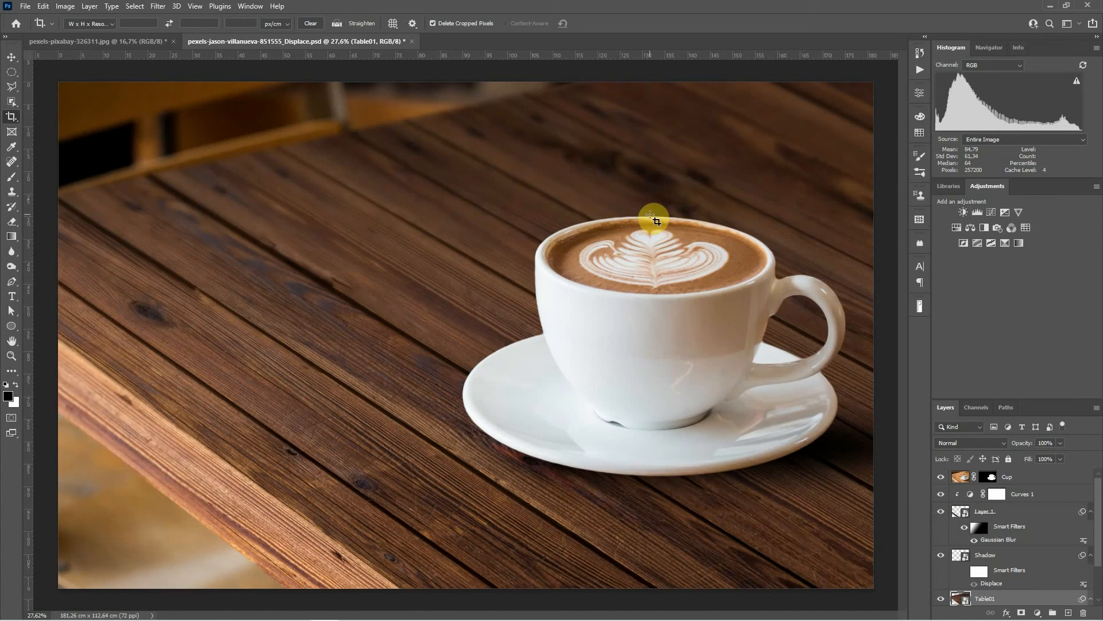
# Enable the Harmonization neural filter on the Cup layer with Table01 as the reference image
pyautogui.click(1020, 482)
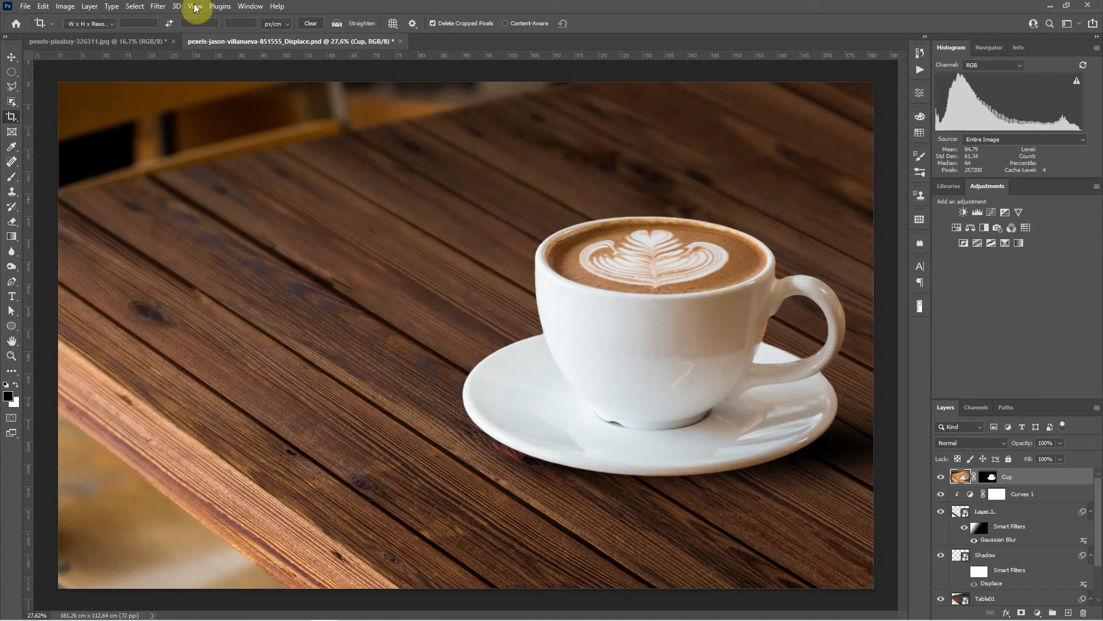
pyautogui.click(158, 6)
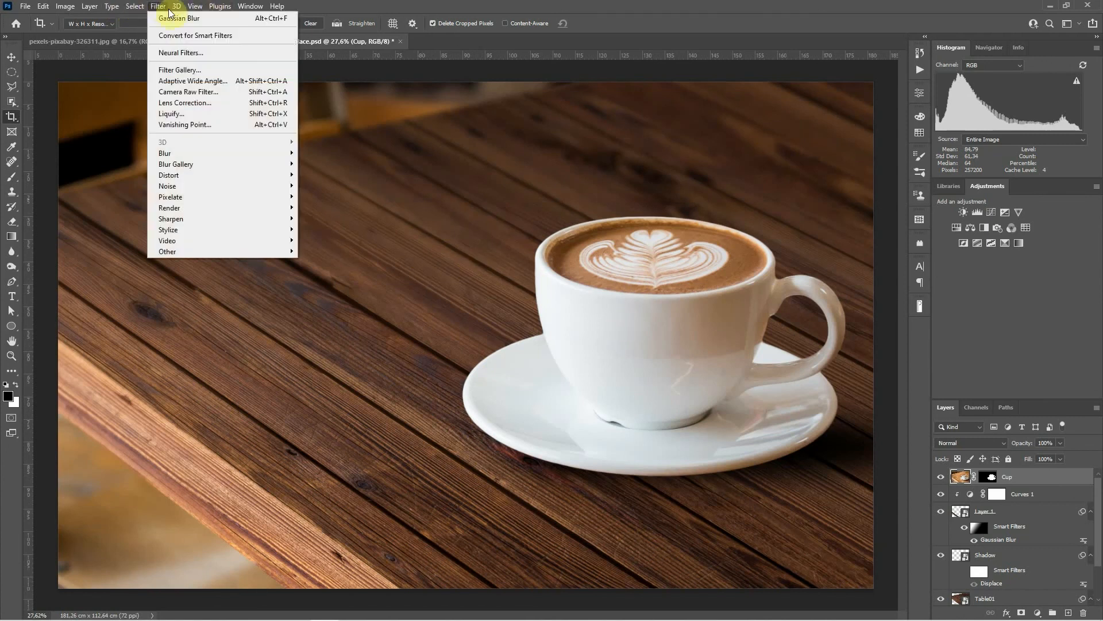
pyautogui.click(201, 52)
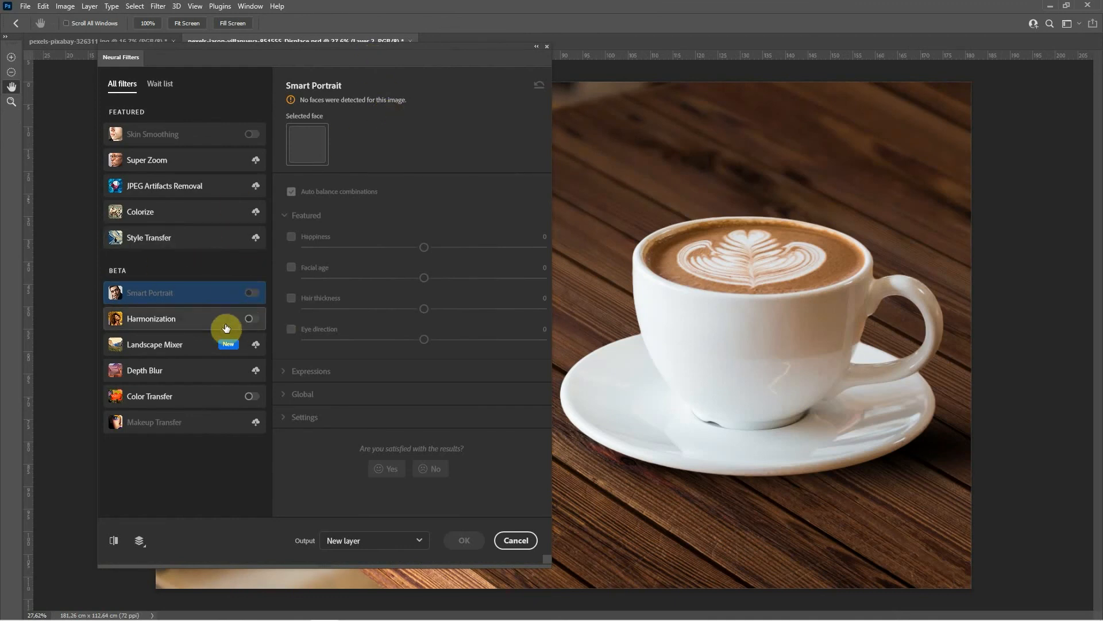
pyautogui.click(249, 319)
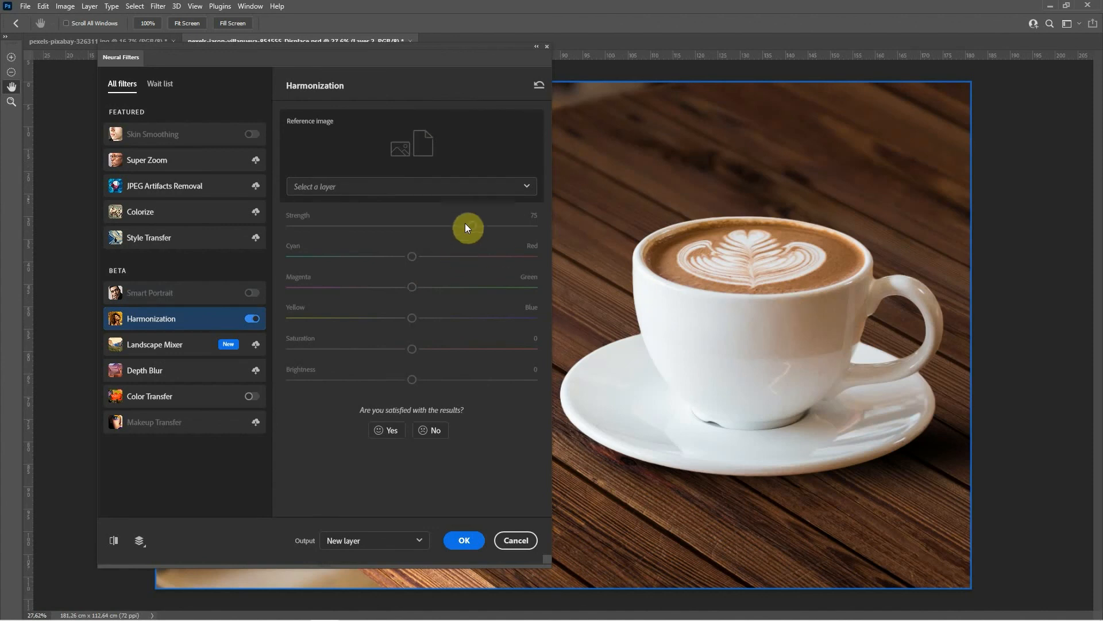
pyautogui.click(394, 190)
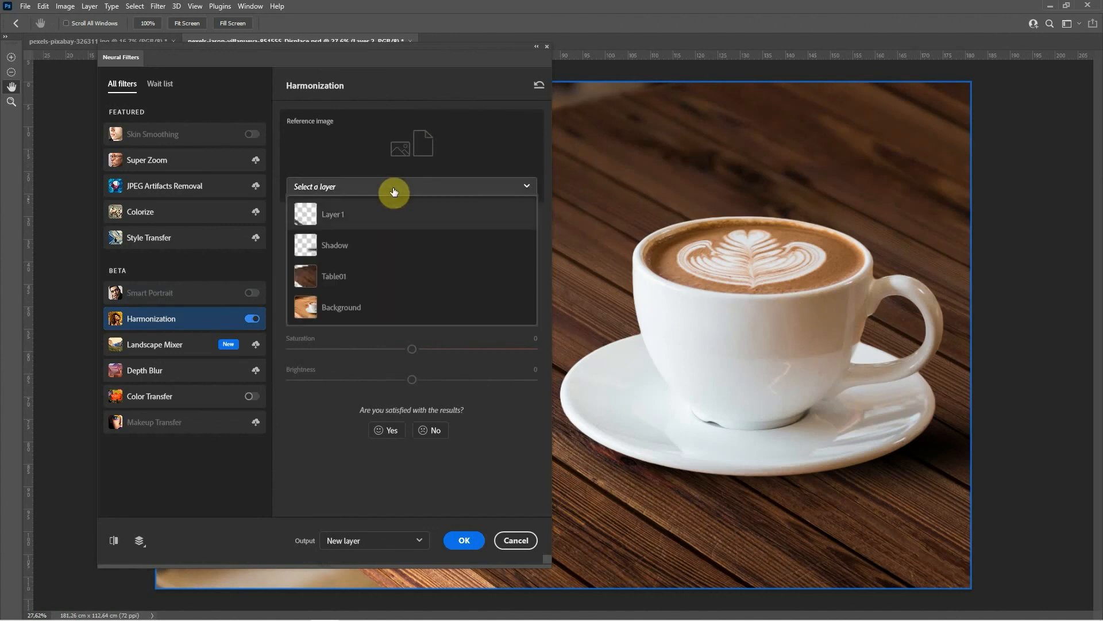
pyautogui.click(331, 278)
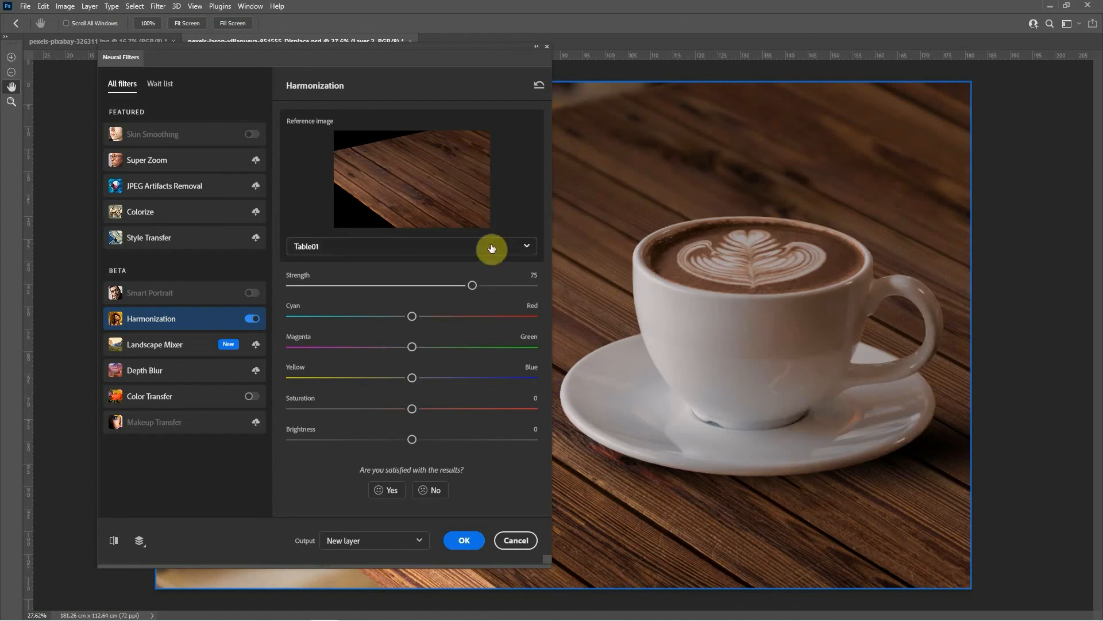
# Set the Harmonization strength to 50 and apply the result to the Cup layer as a smart filter
pyautogui.moveTo(472, 286); pyautogui.dragTo(461, 286)
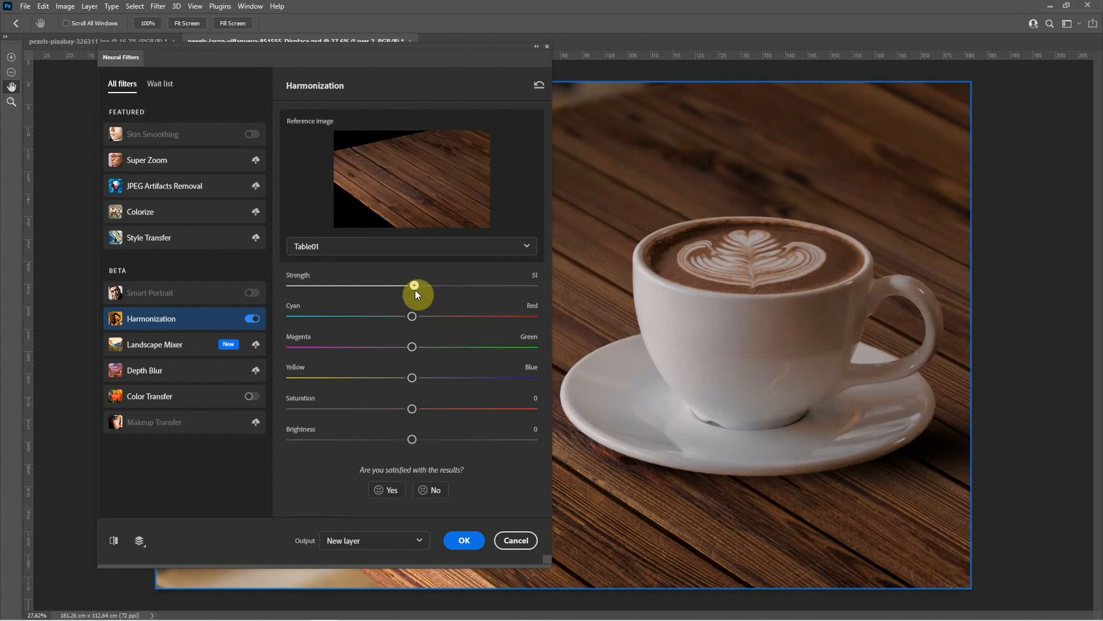
pyautogui.moveTo(413, 290); pyautogui.dragTo(412, 291)
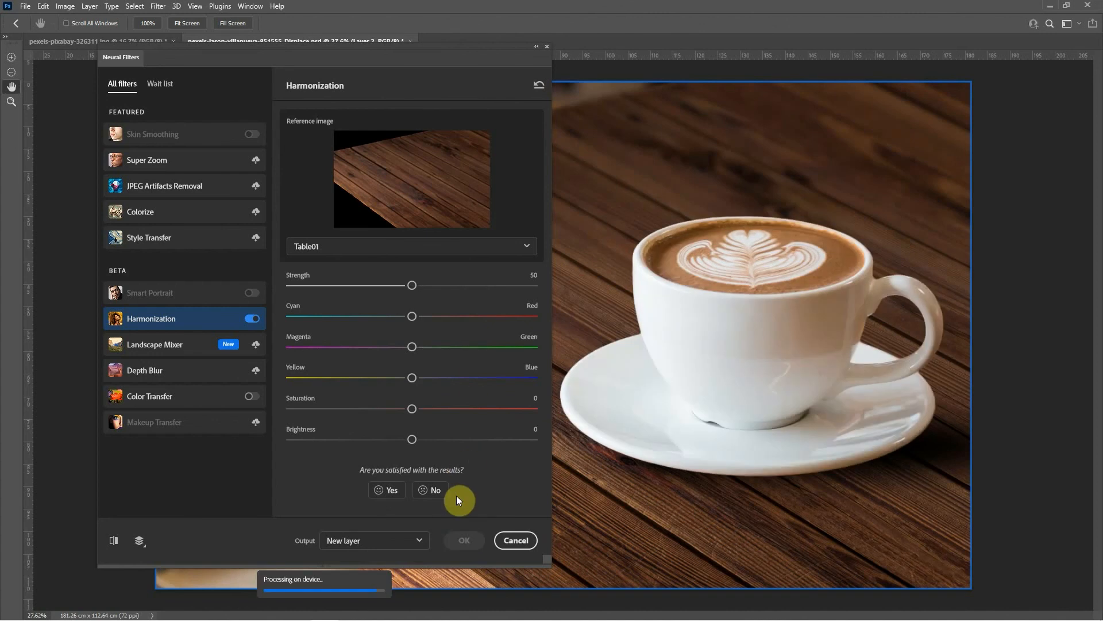
pyautogui.click(371, 541)
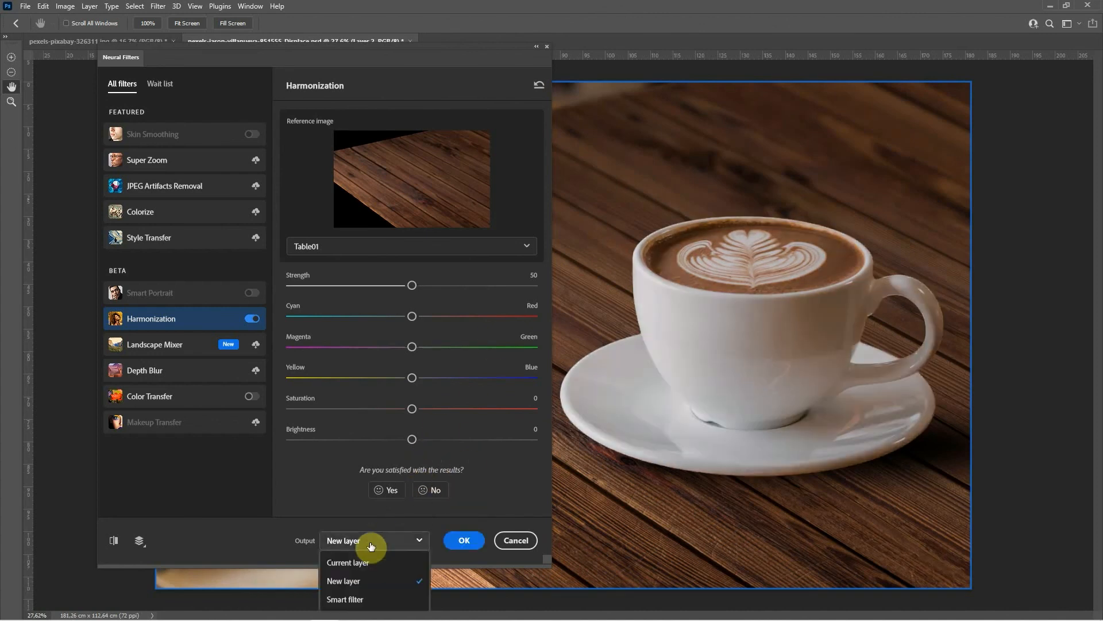
pyautogui.click(351, 598)
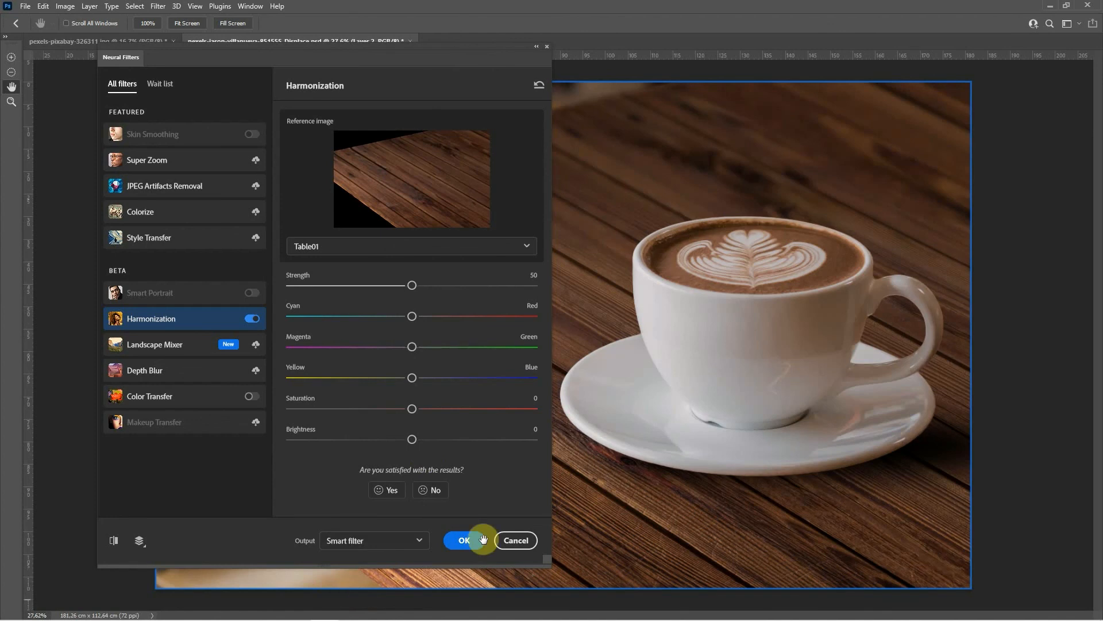
pyautogui.click(464, 540)
pyautogui.press('c')
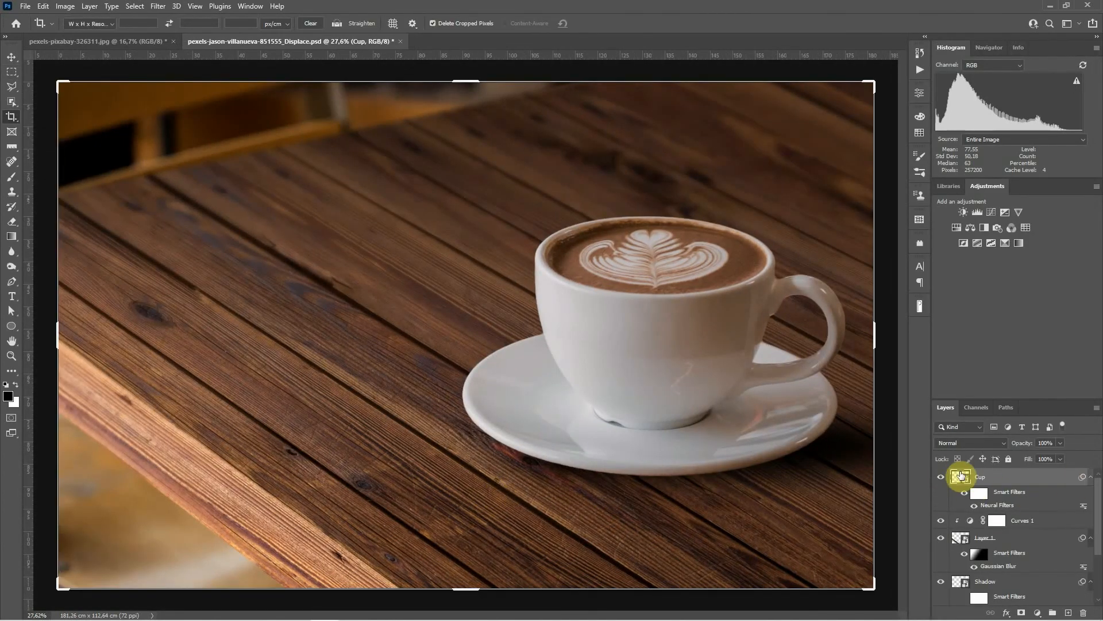
# Reopen the Cup layer's Neural Filters settings to review the Harmonization adjustments, and close them again
pyautogui.doubleClick(1022, 503)
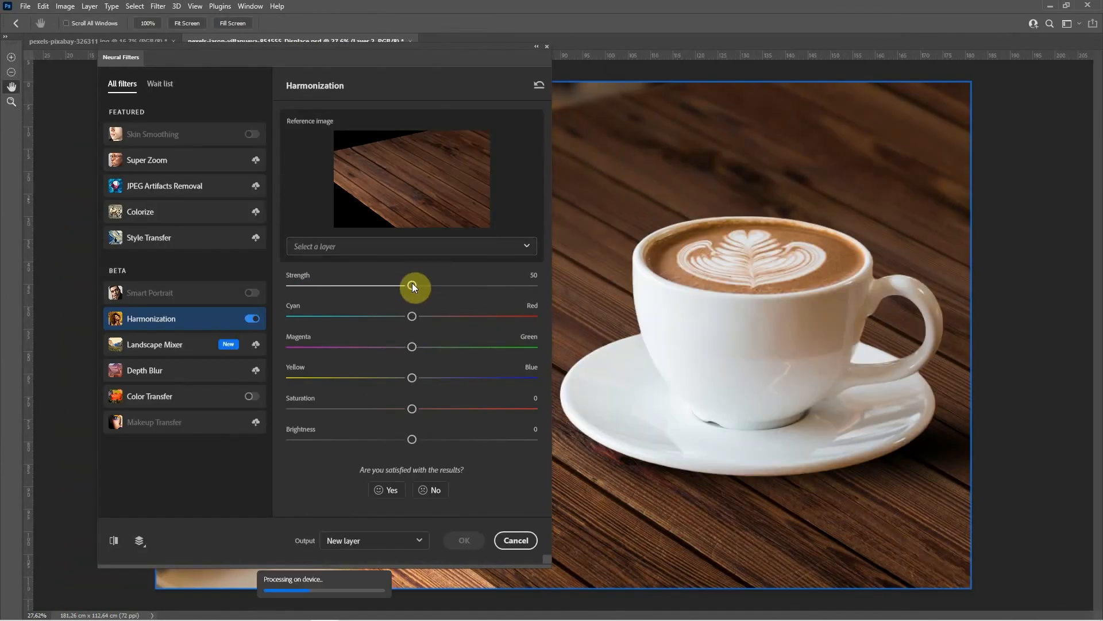
pyautogui.click(468, 544)
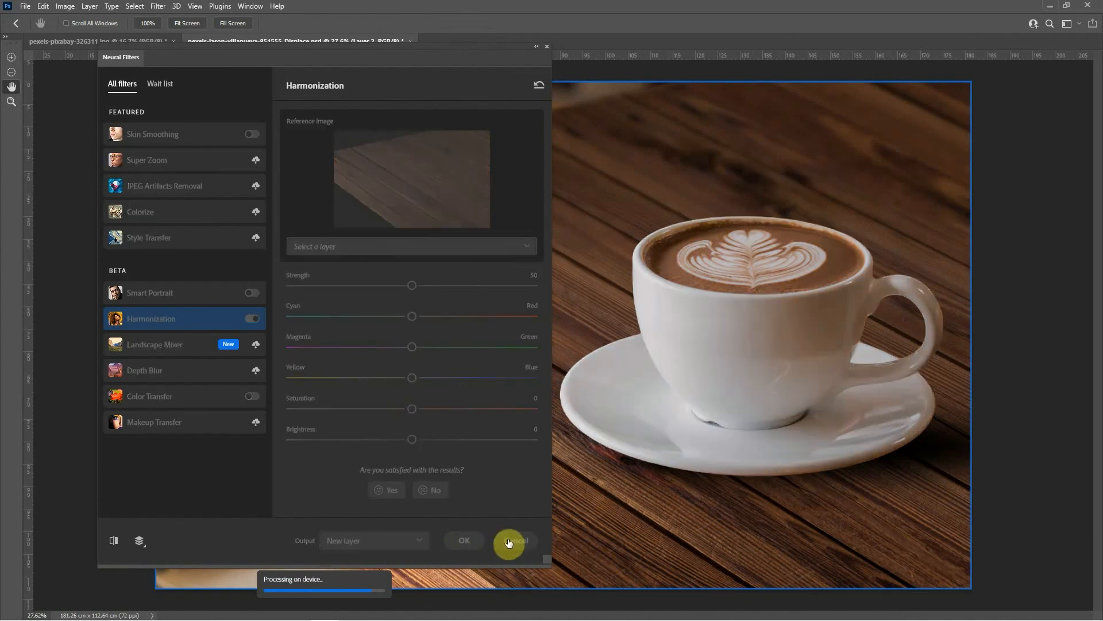
pyautogui.press('c')
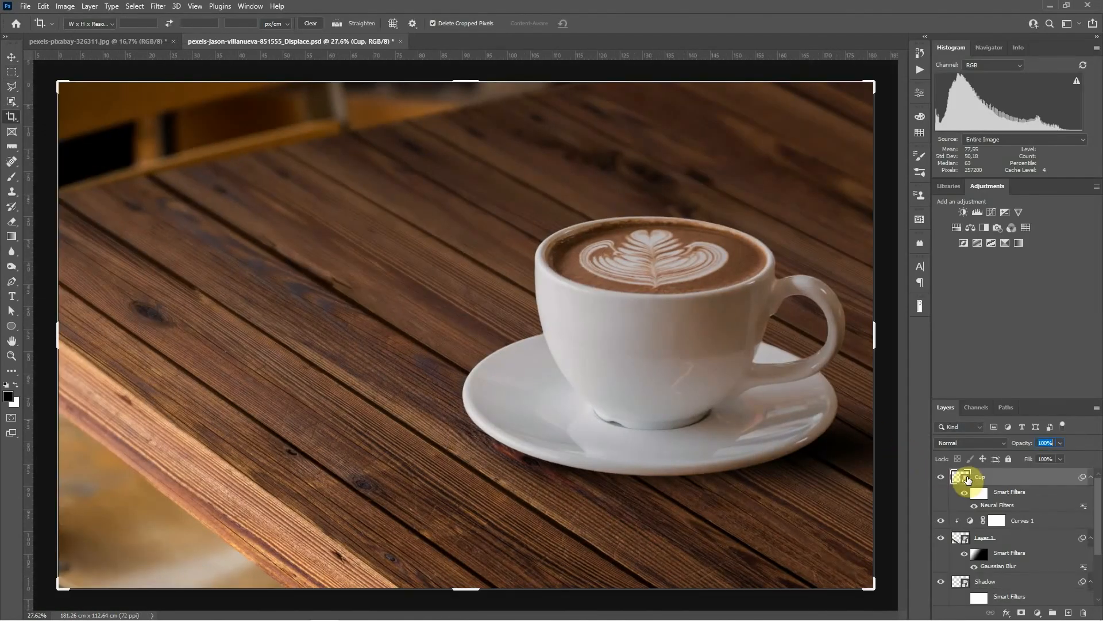
# Compare the cup's colours with its smart filters hidden and shown, and leave cropping by switching to the Move tool
pyautogui.click(965, 493)
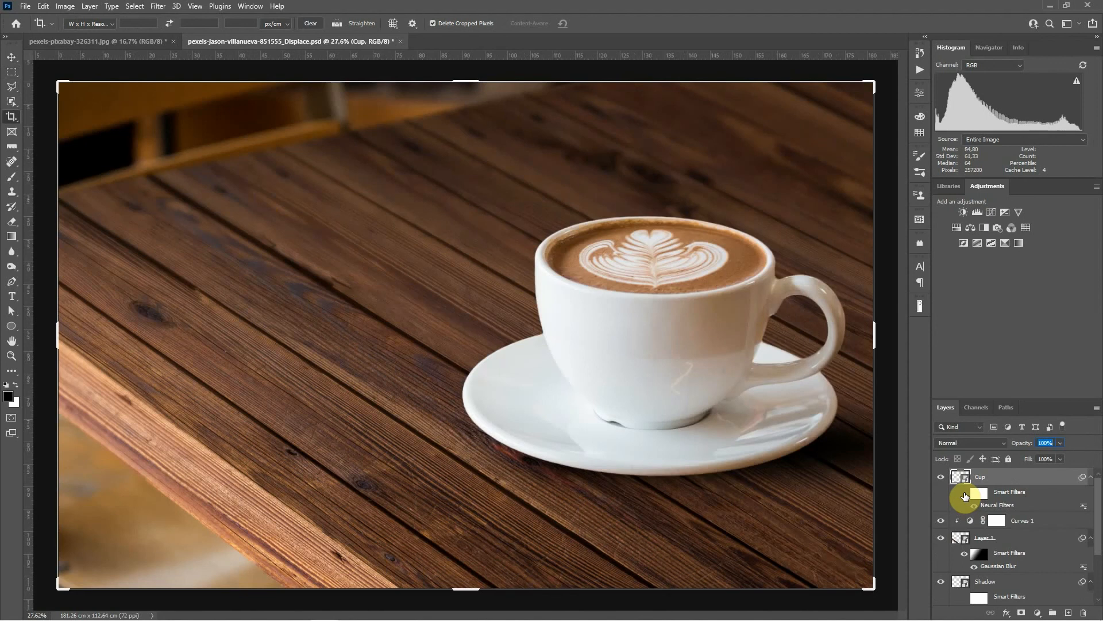
pyautogui.click(964, 493)
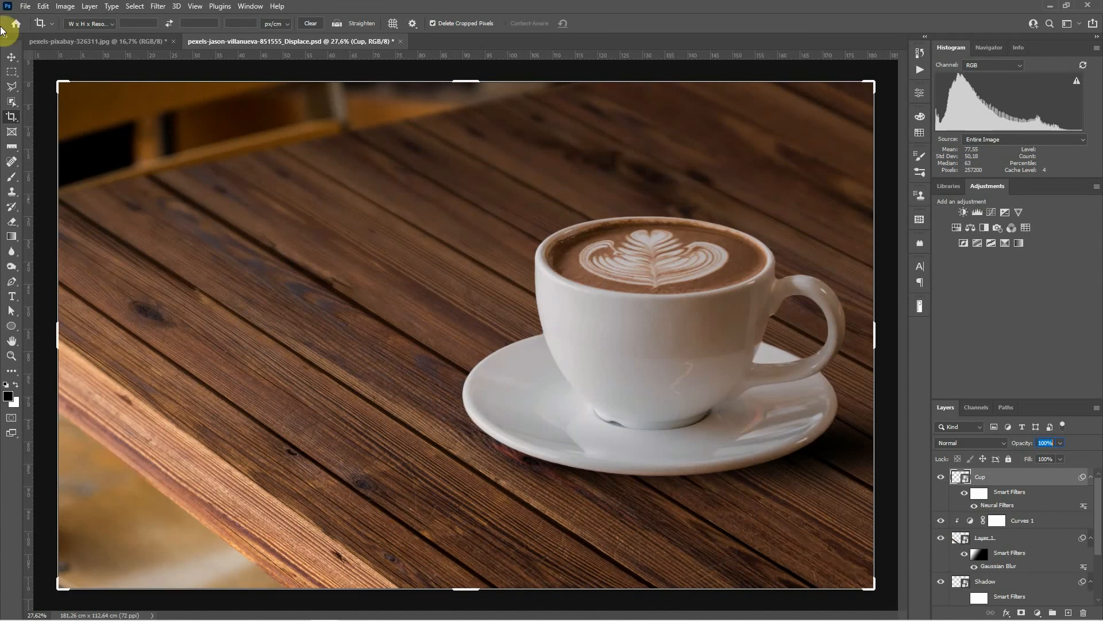
pyautogui.click(12, 58)
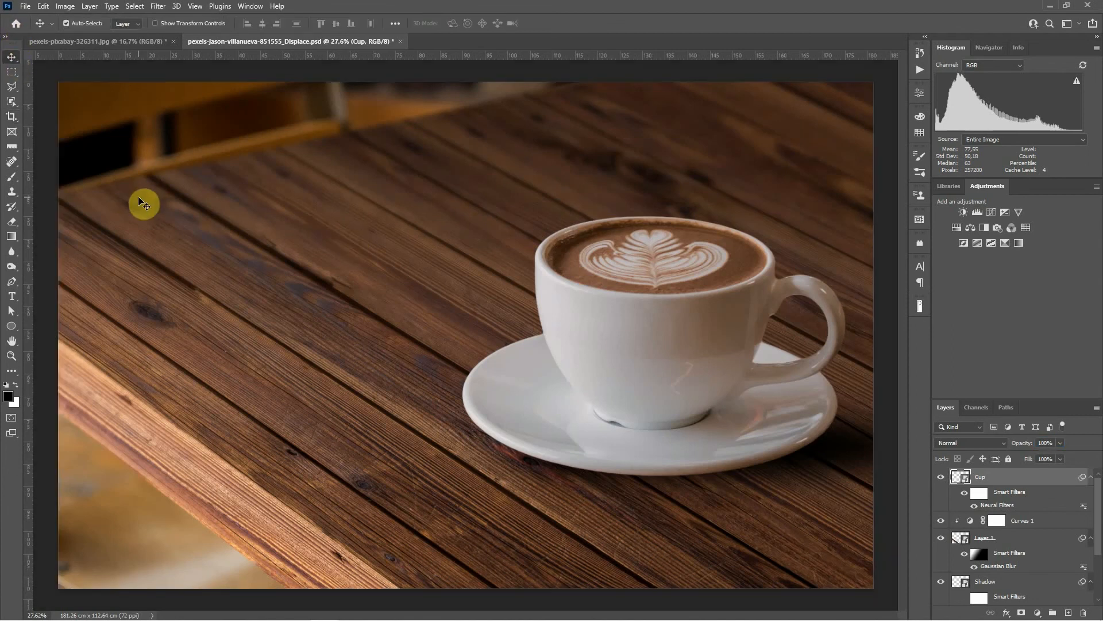